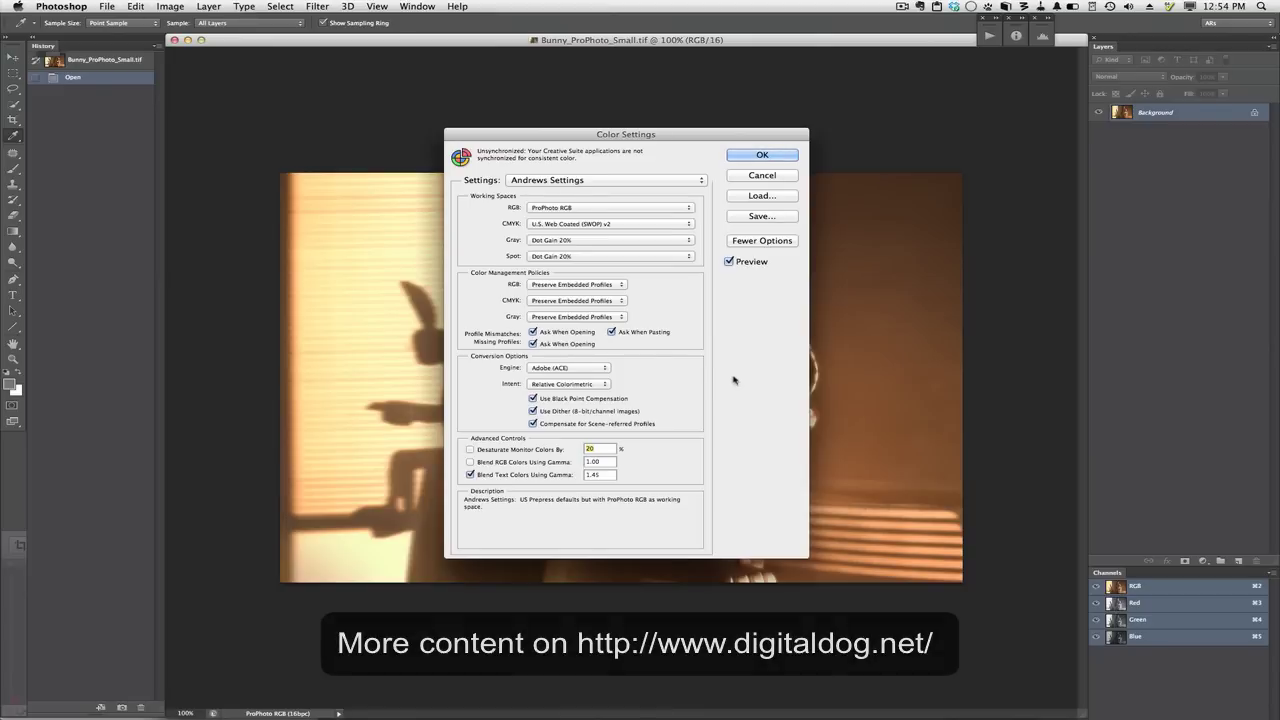
- Cancel the open Color Settings dialog and reopen it
left_click_drag(637, 135, 633, 130)
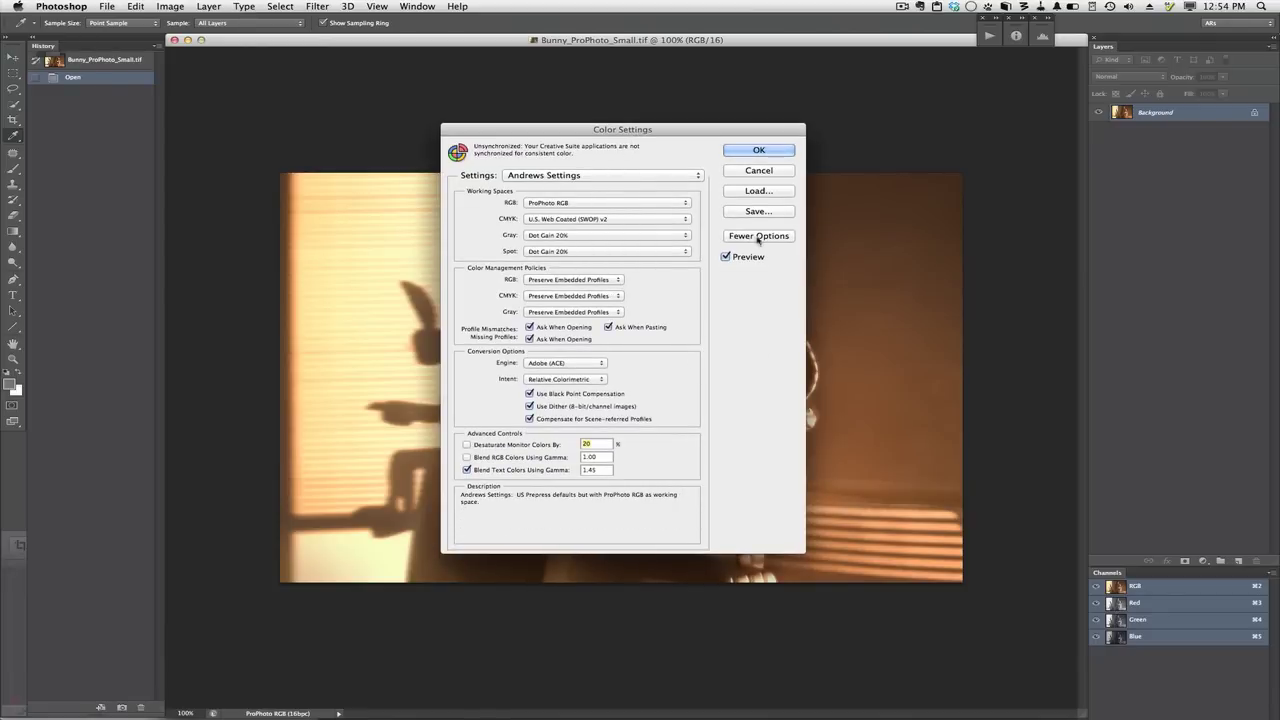
left_click(759, 172)
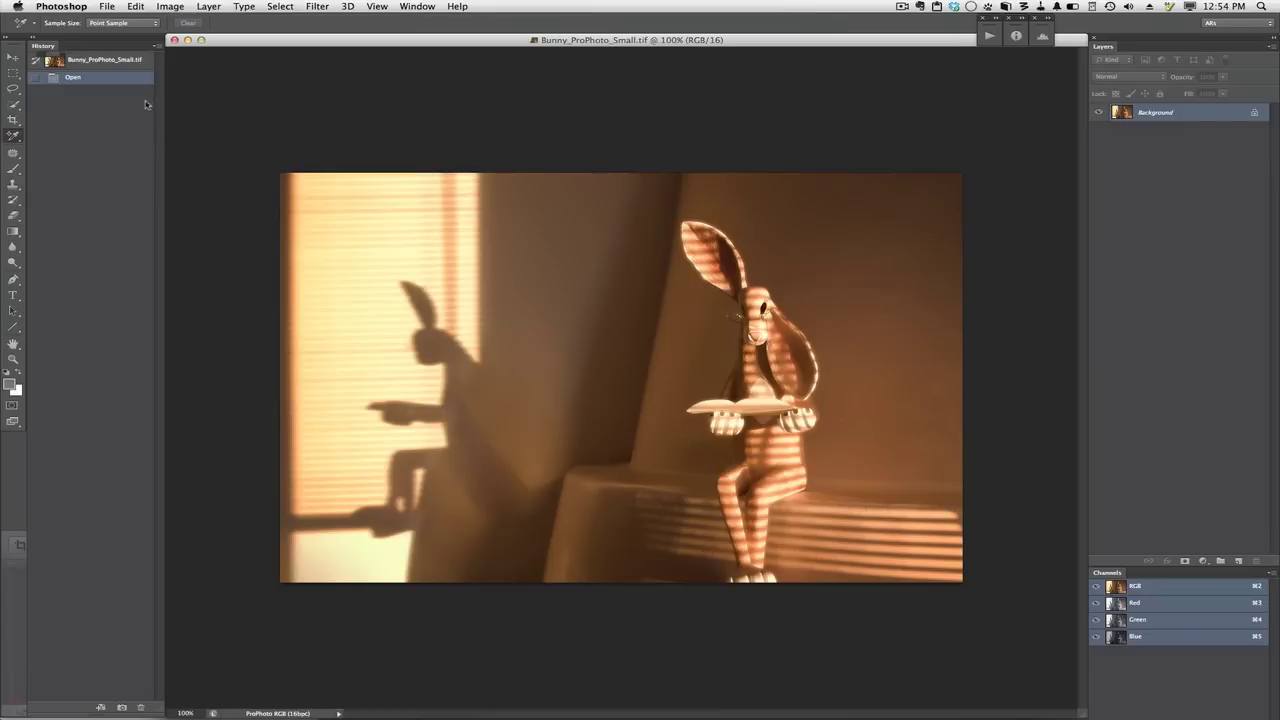
left_click(106, 6)
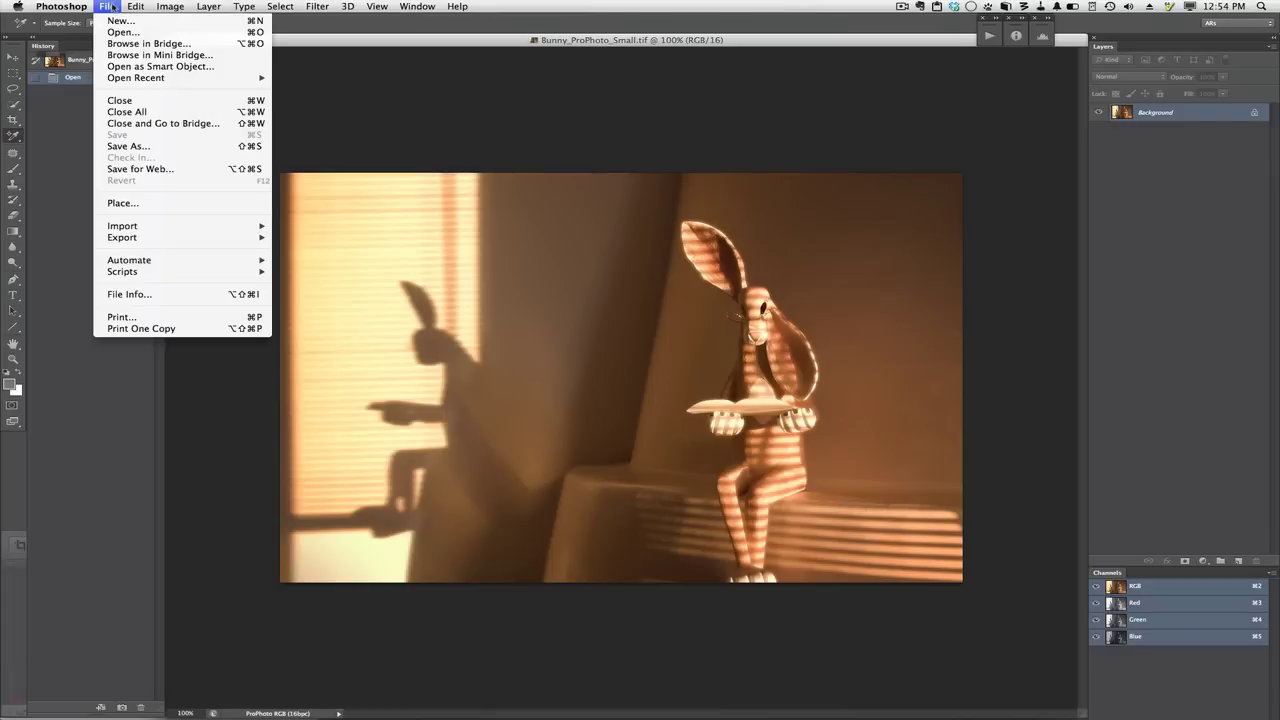
mouse_move(130, 7)
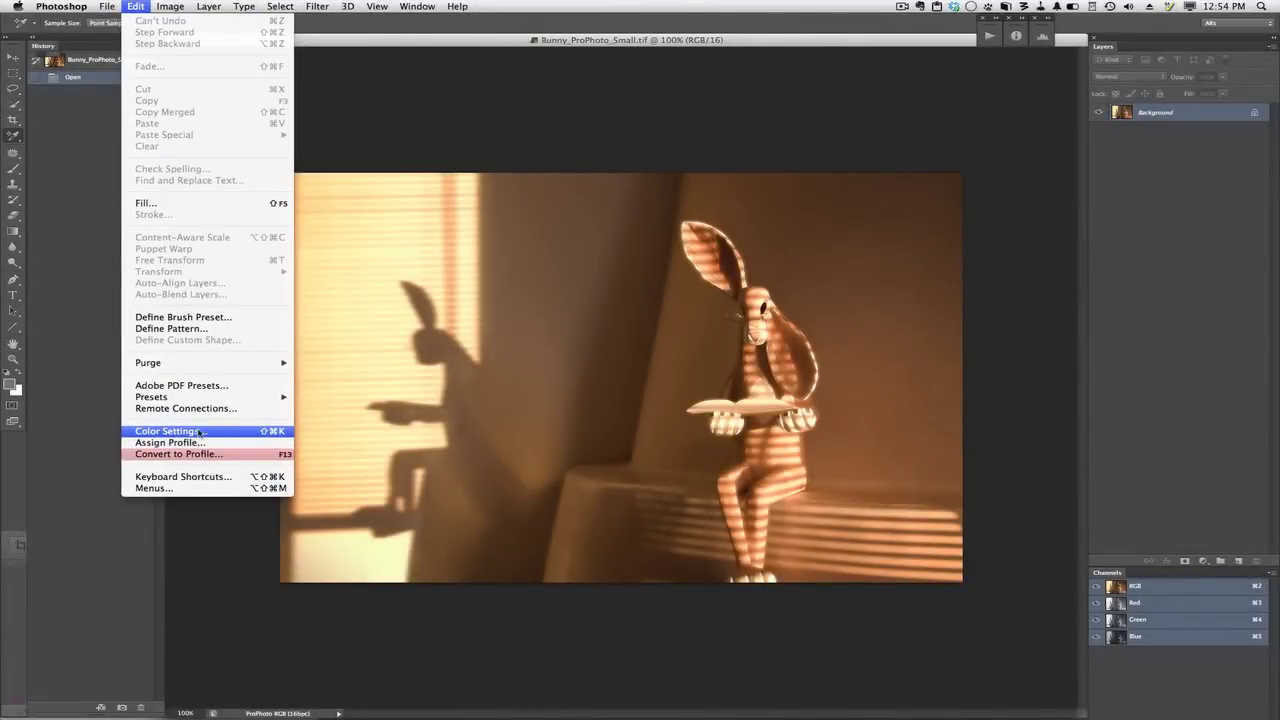
left_click(556, 433)
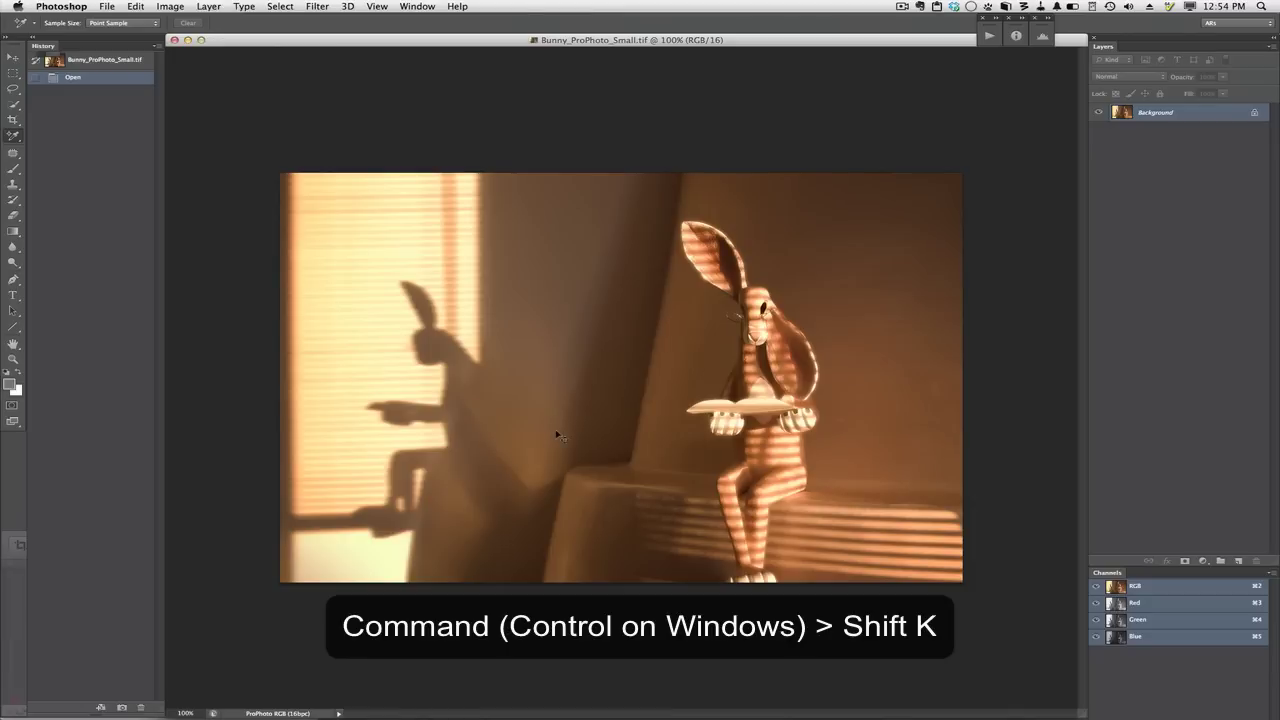
key("super+shift+k")
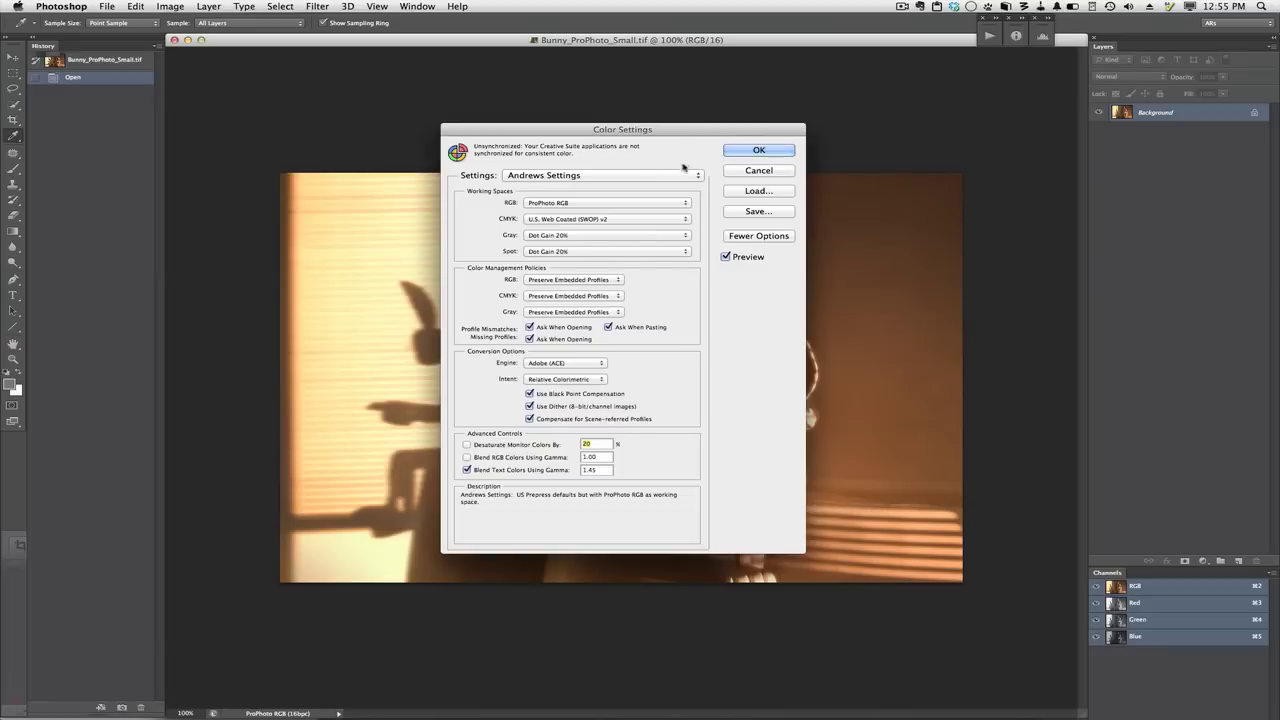
- Reduce the Color Settings dialog to fewer options and expand it again to show the conversion options and advanced controls
left_click(745, 237)
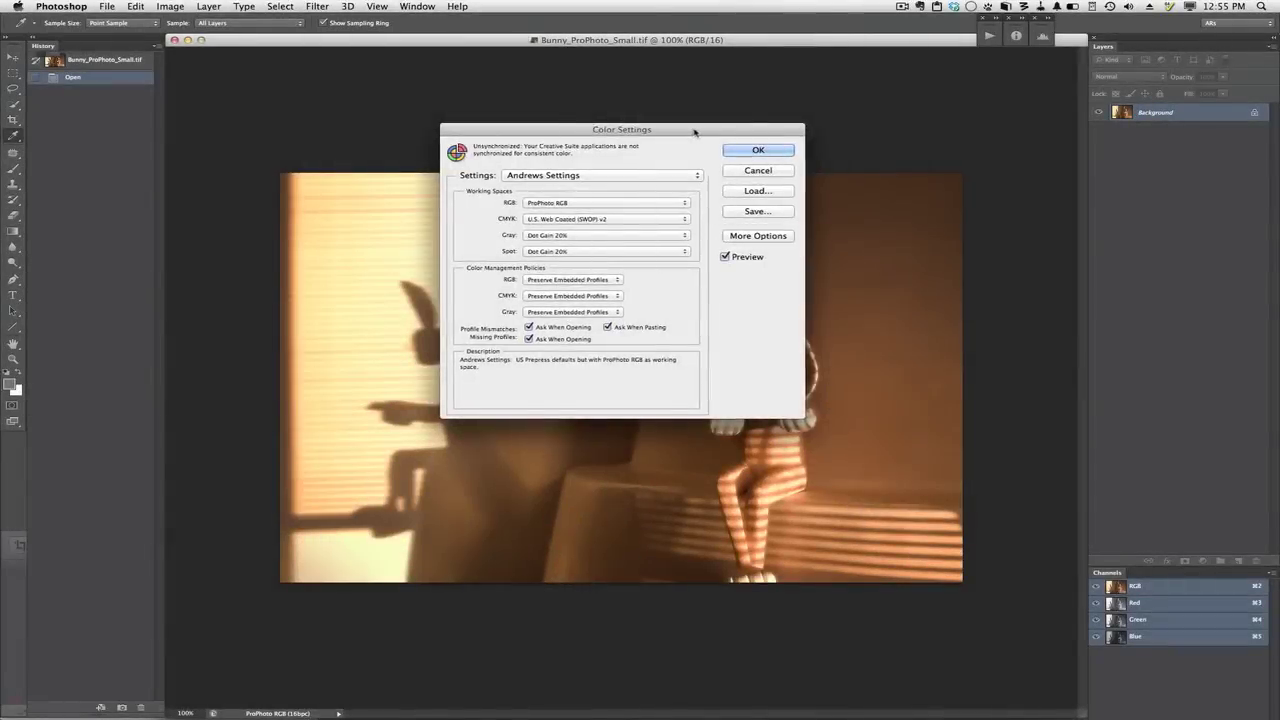
left_click_drag(695, 129, 687, 121)
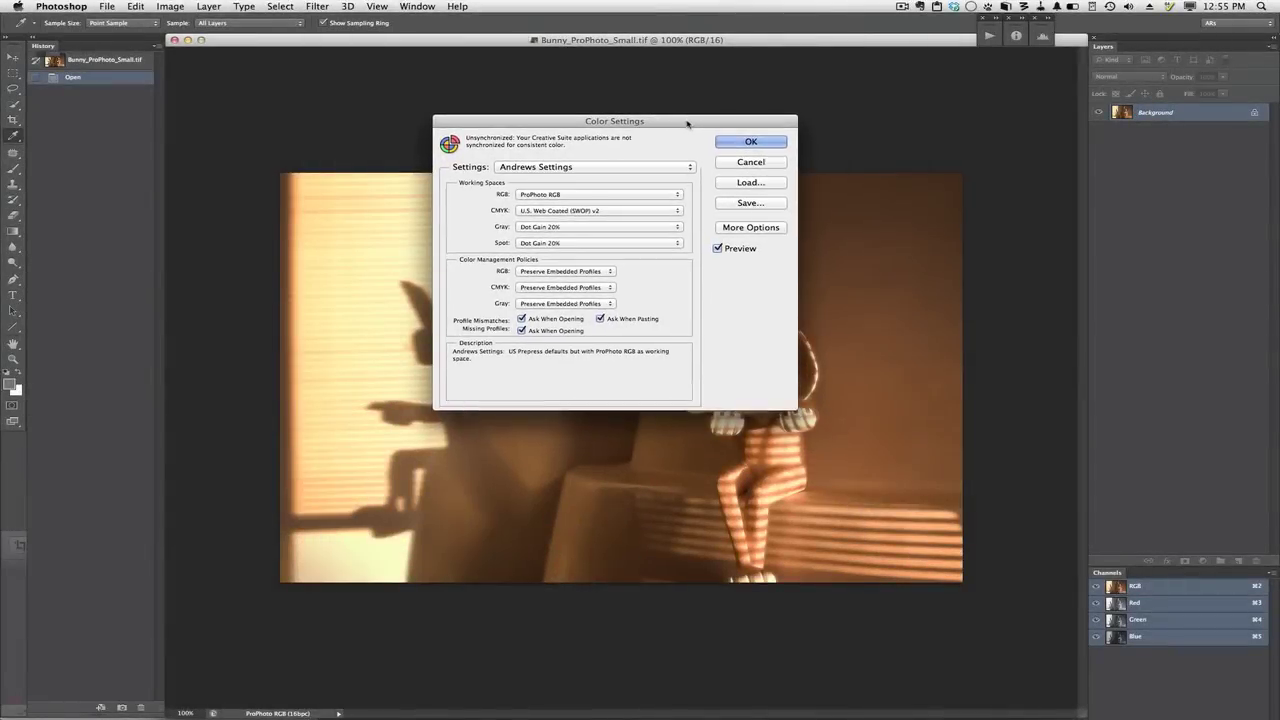
left_click(743, 229)
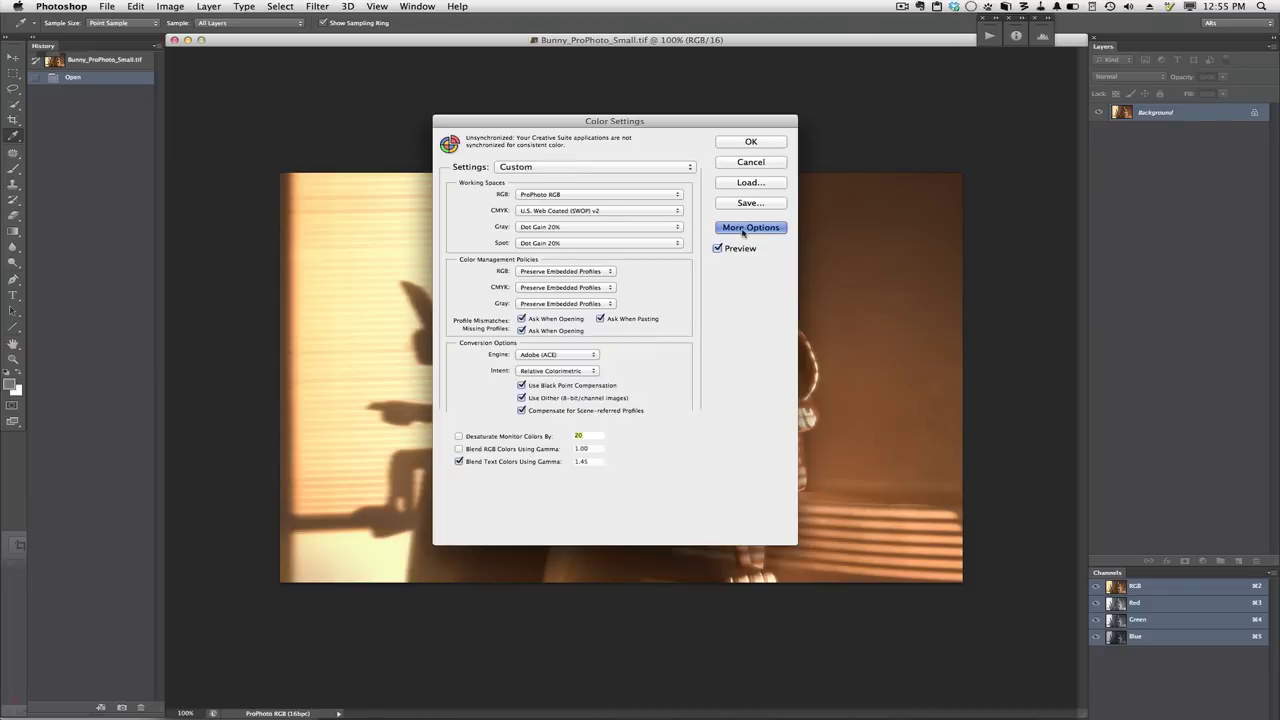
left_click_drag(633, 126, 632, 120)
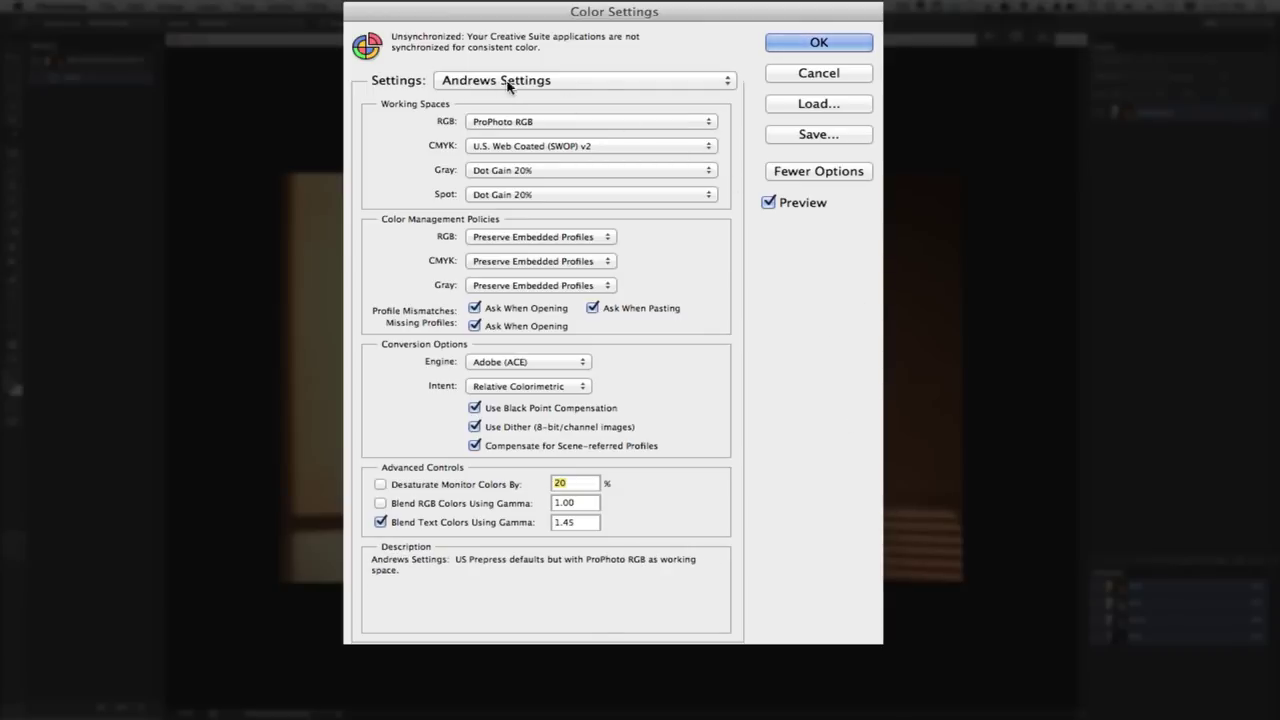
- Try the Emulate Acrobat 4 and Japan General Purpose 2 color presets and return to Andrews Settings
left_click(548, 84)
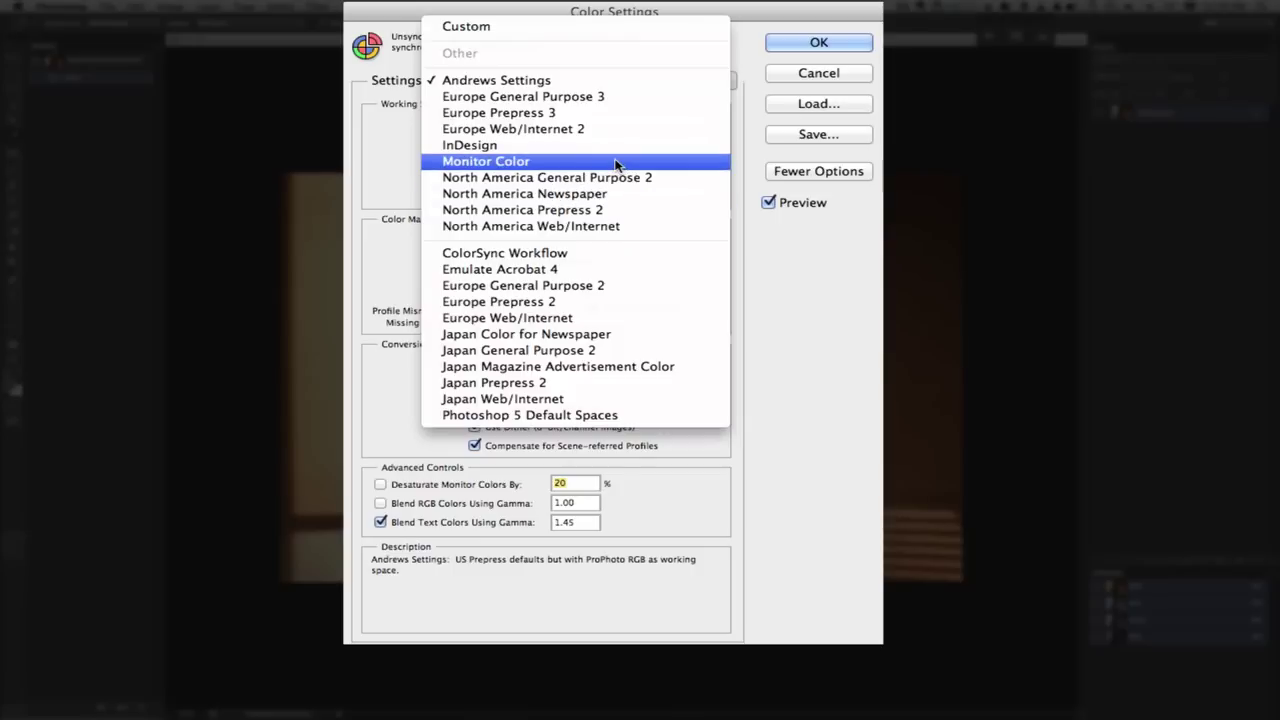
left_click(639, 276)
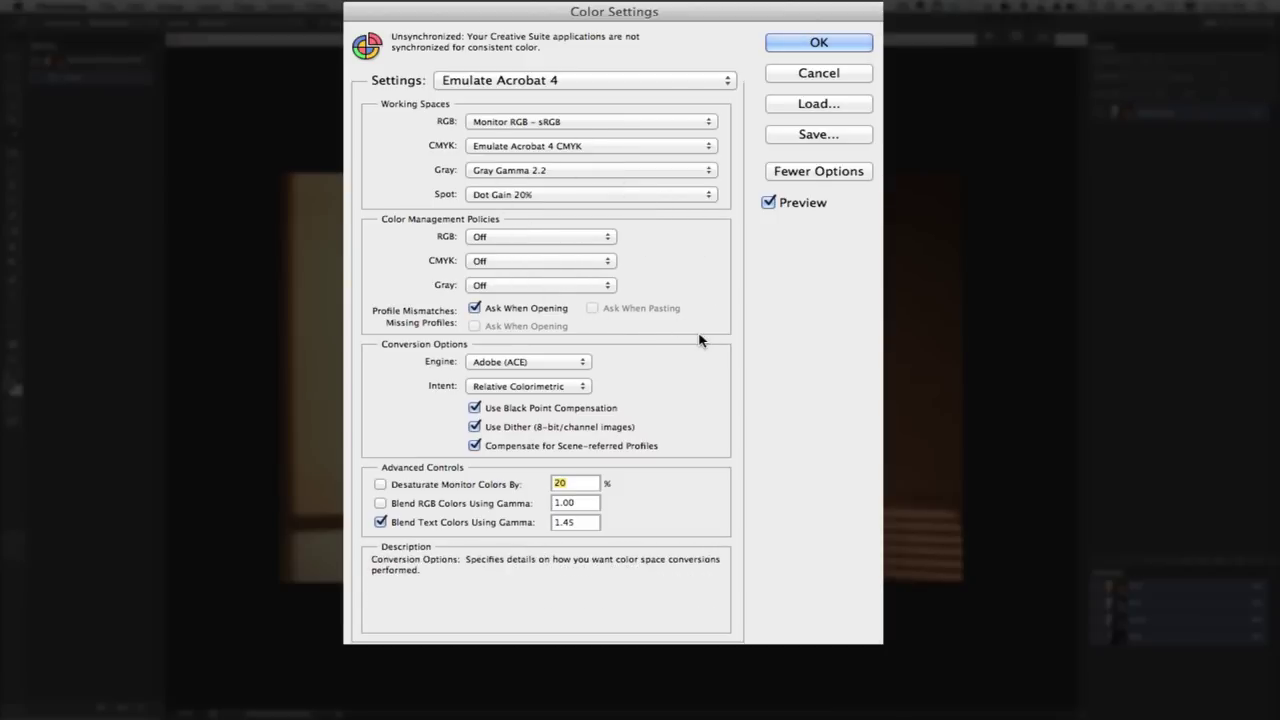
left_click(588, 82)
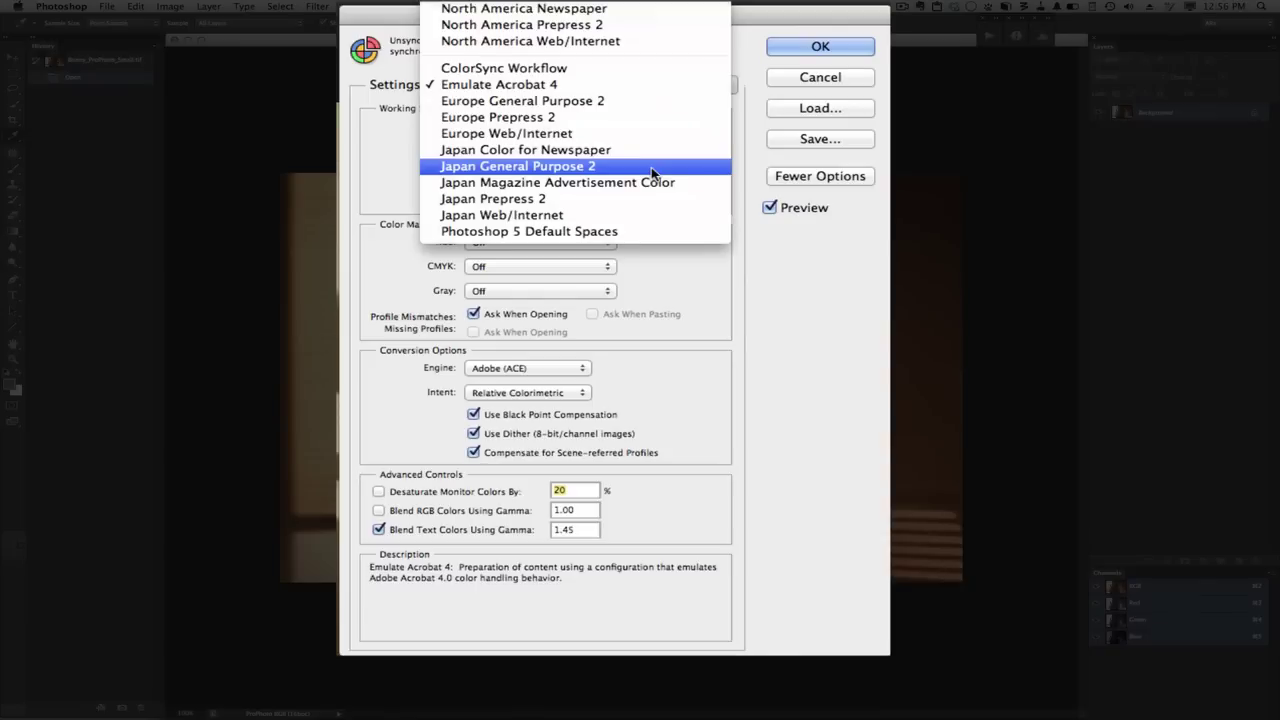
left_click(651, 171)
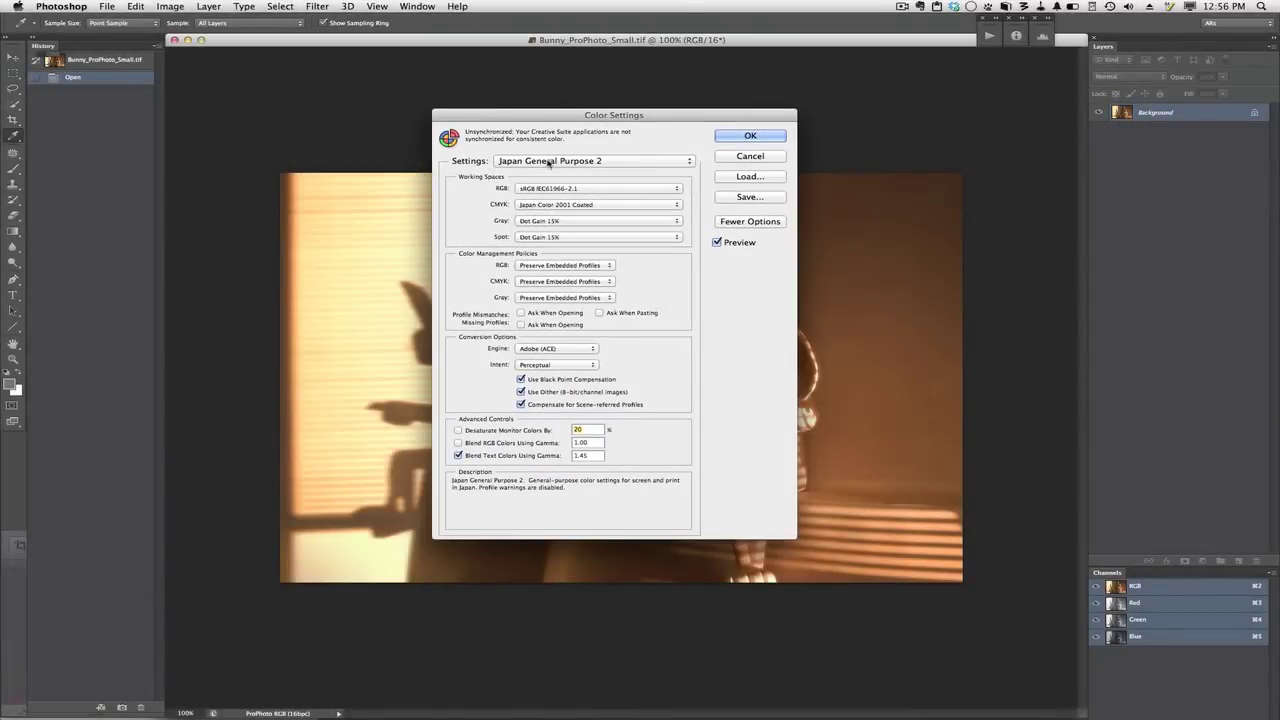
left_click(548, 163)
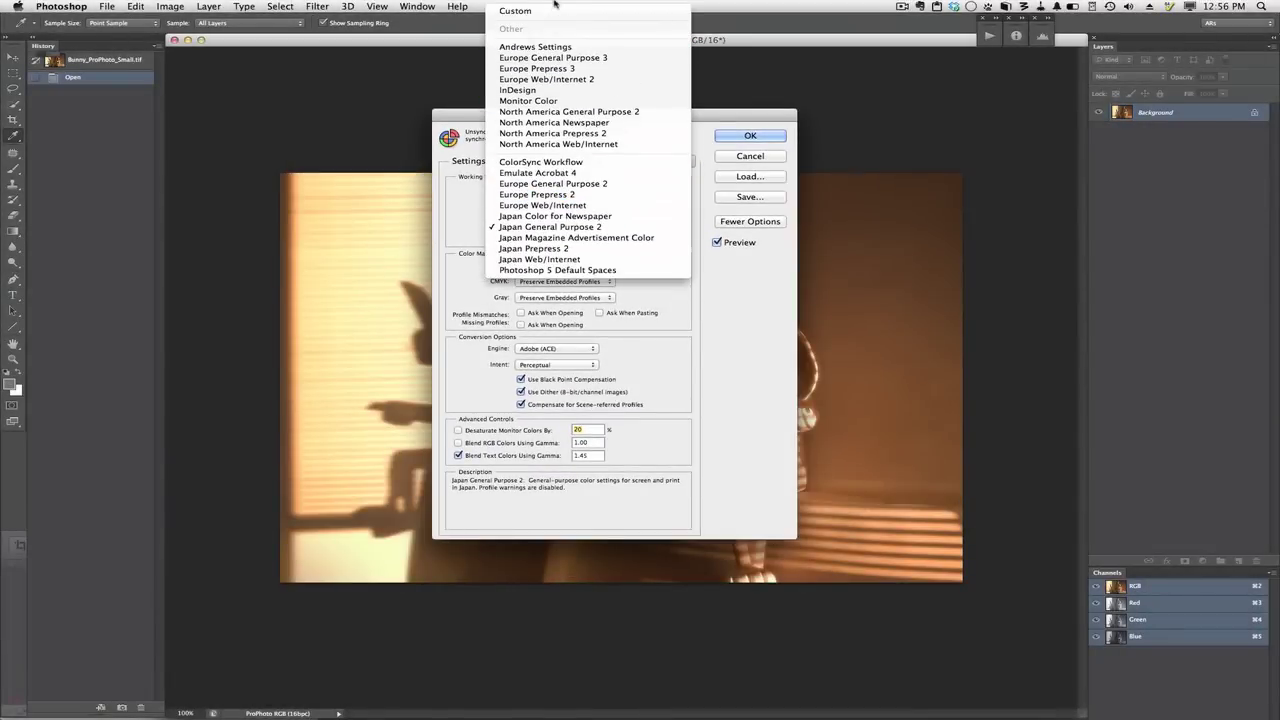
left_click(581, 48)
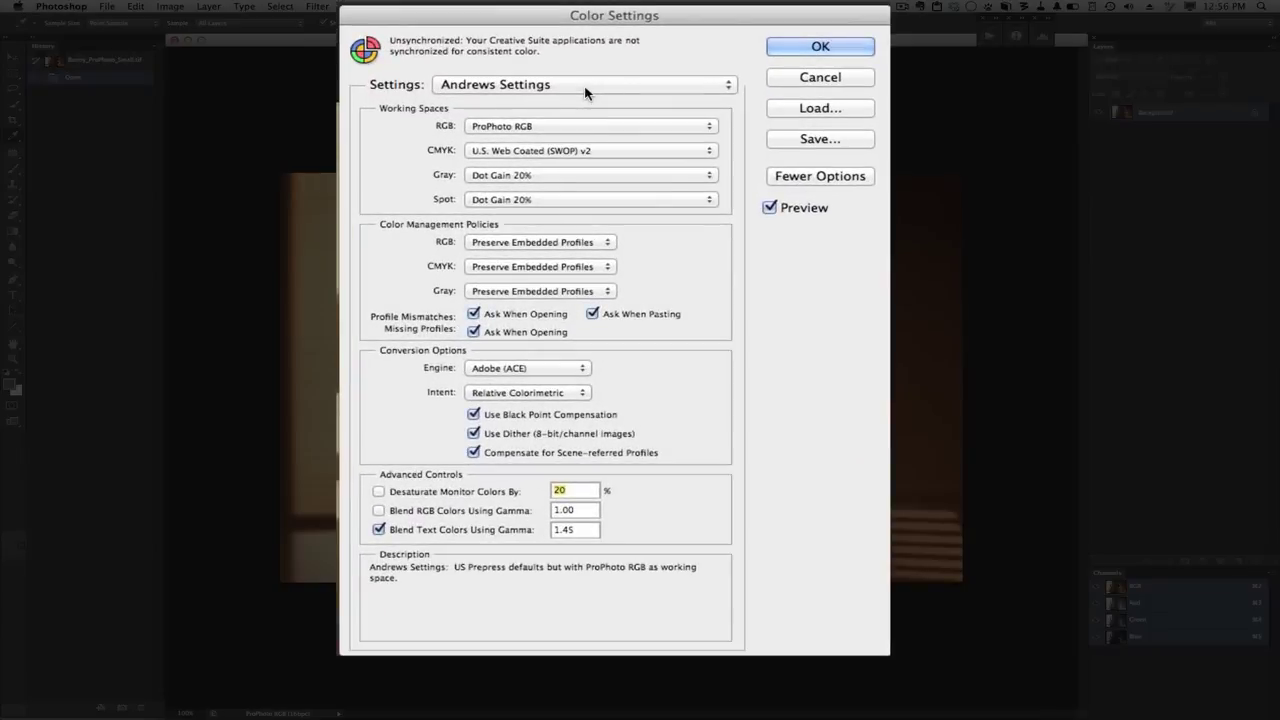
- Apply the North America Prepress 2 preset and set its RGB working space to ProPhoto RGB
left_click(596, 164)
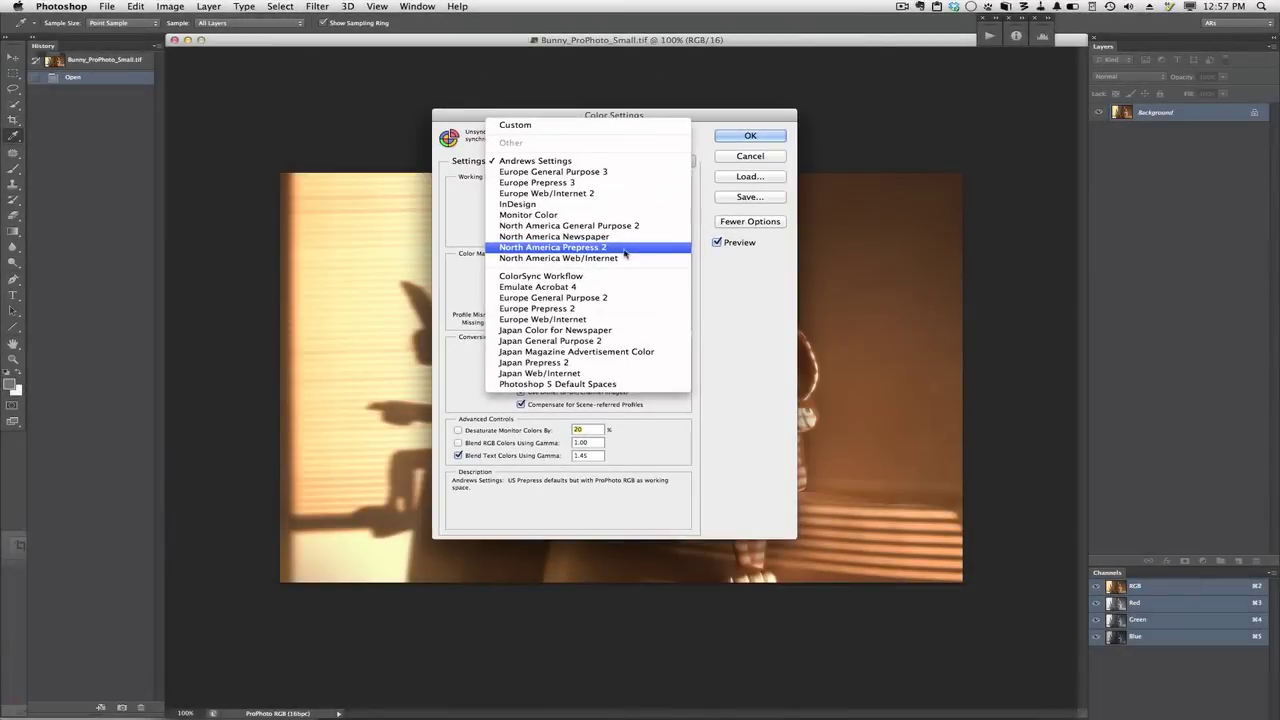
left_click(623, 249)
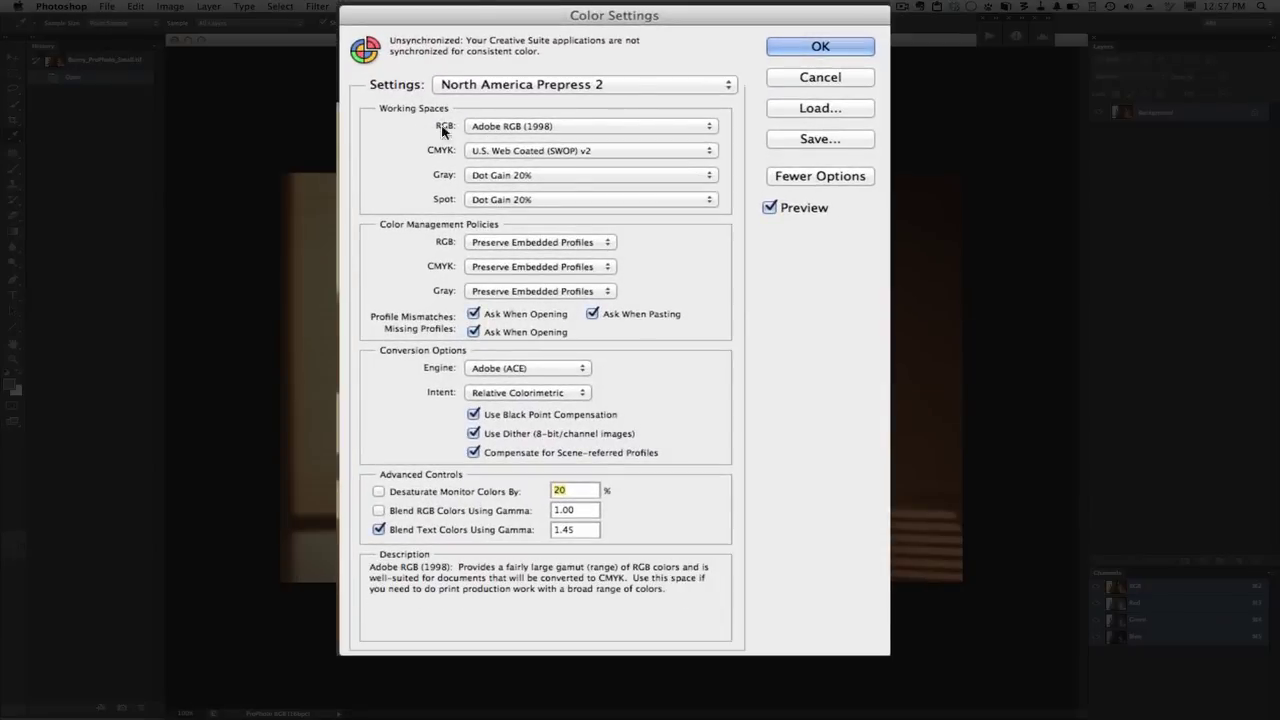
left_click(562, 130)
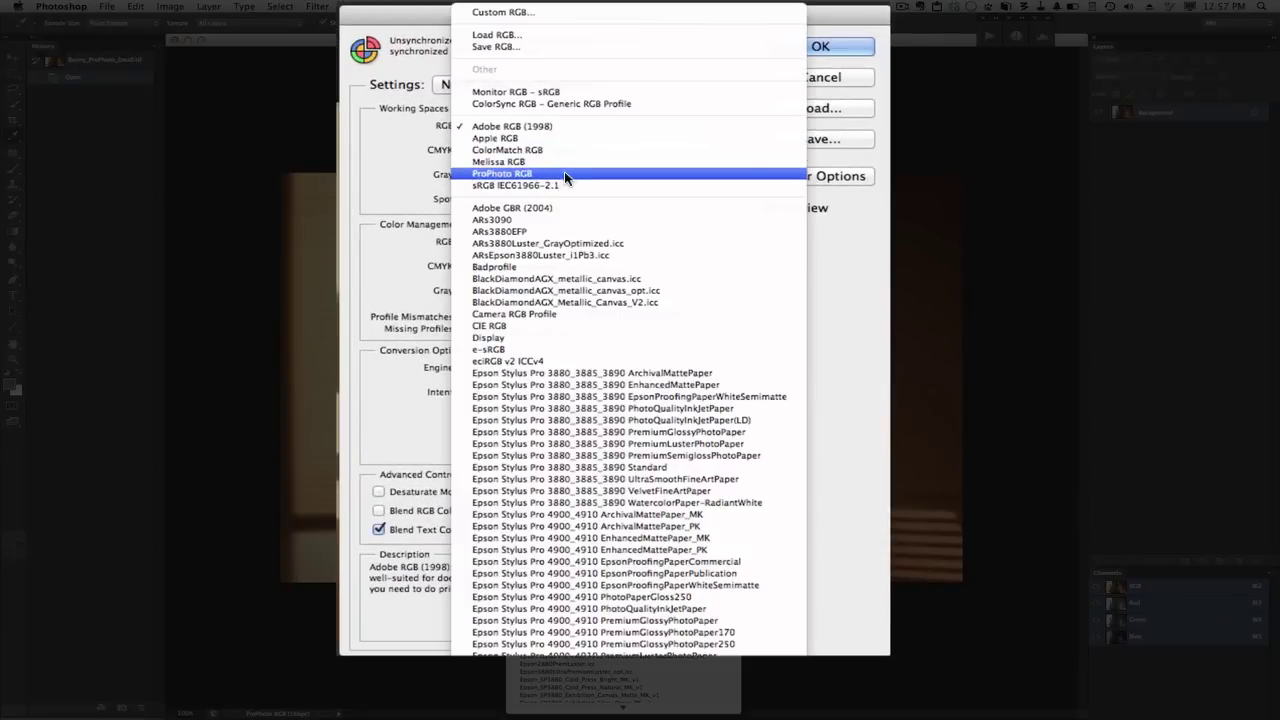
left_click(617, 181)
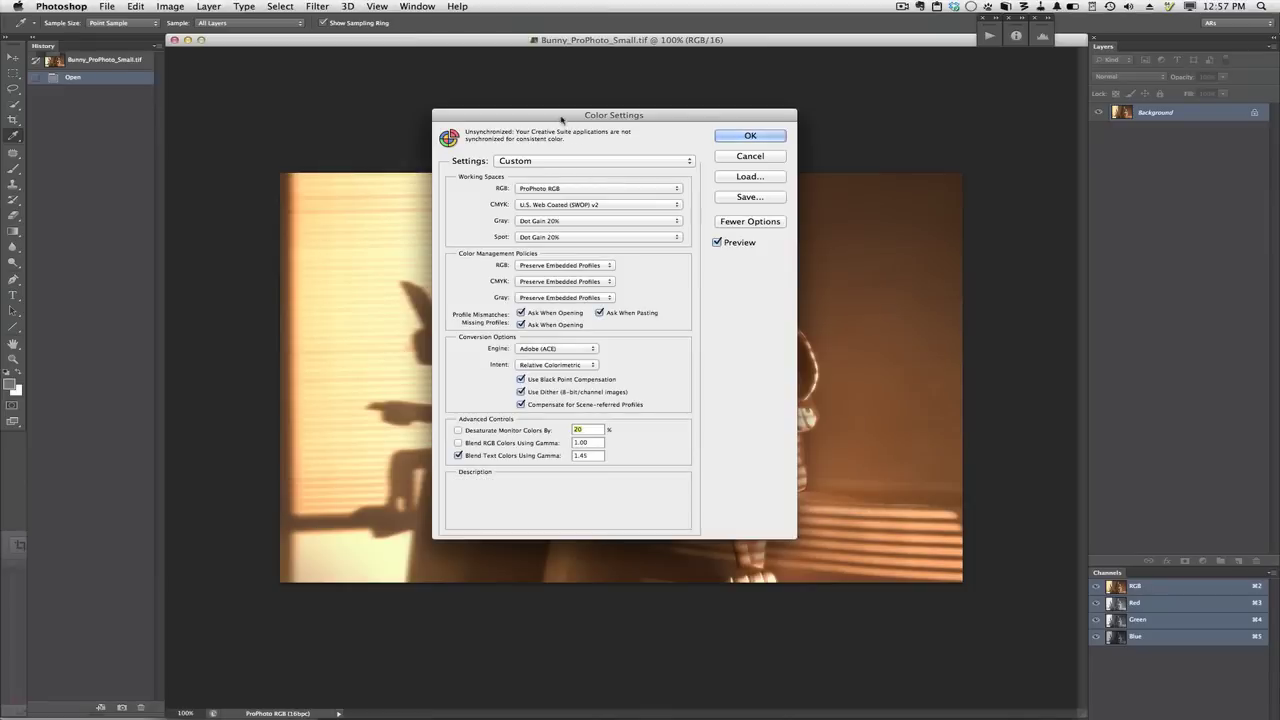
- Try to save the customized color settings as "New Saving" in the Settings folder, and cancel the save
left_click_drag(560, 117, 549, 115)
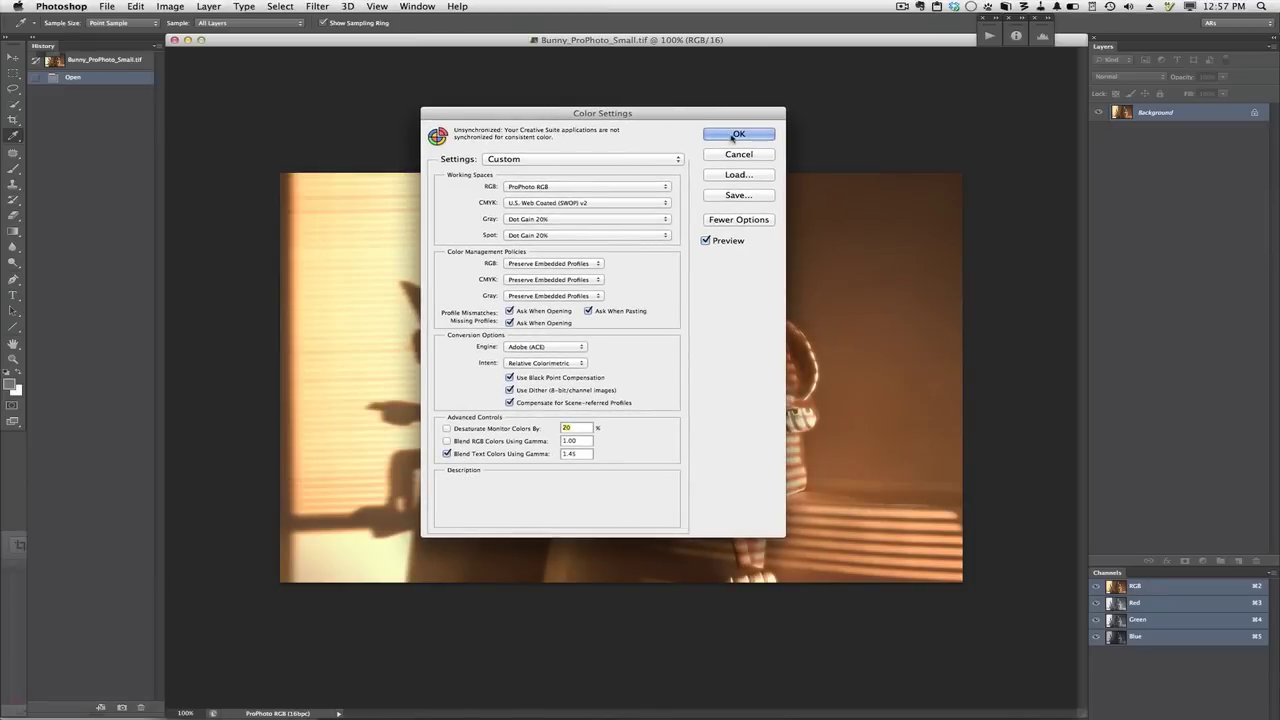
left_click(727, 196)
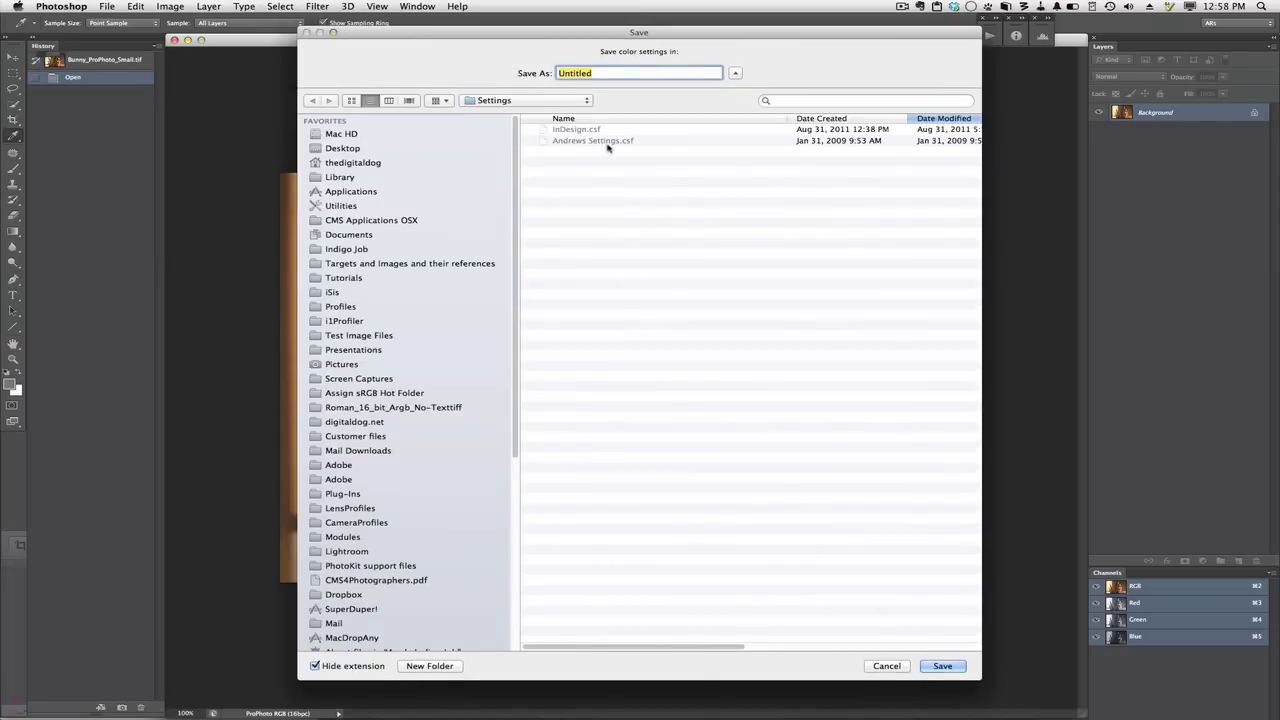
type("New Saving")
left_click(880, 665)
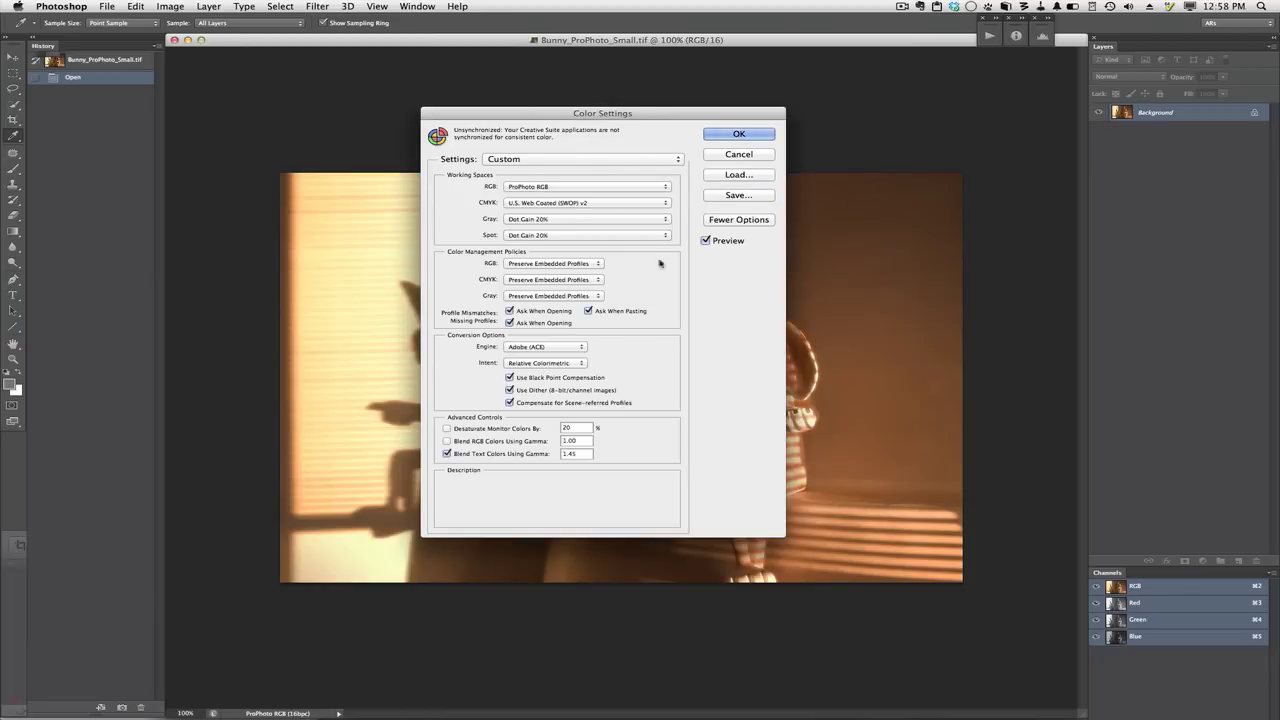
- Load the color settings file Andrews Settings.csf from the Settings folder
left_click(739, 174)
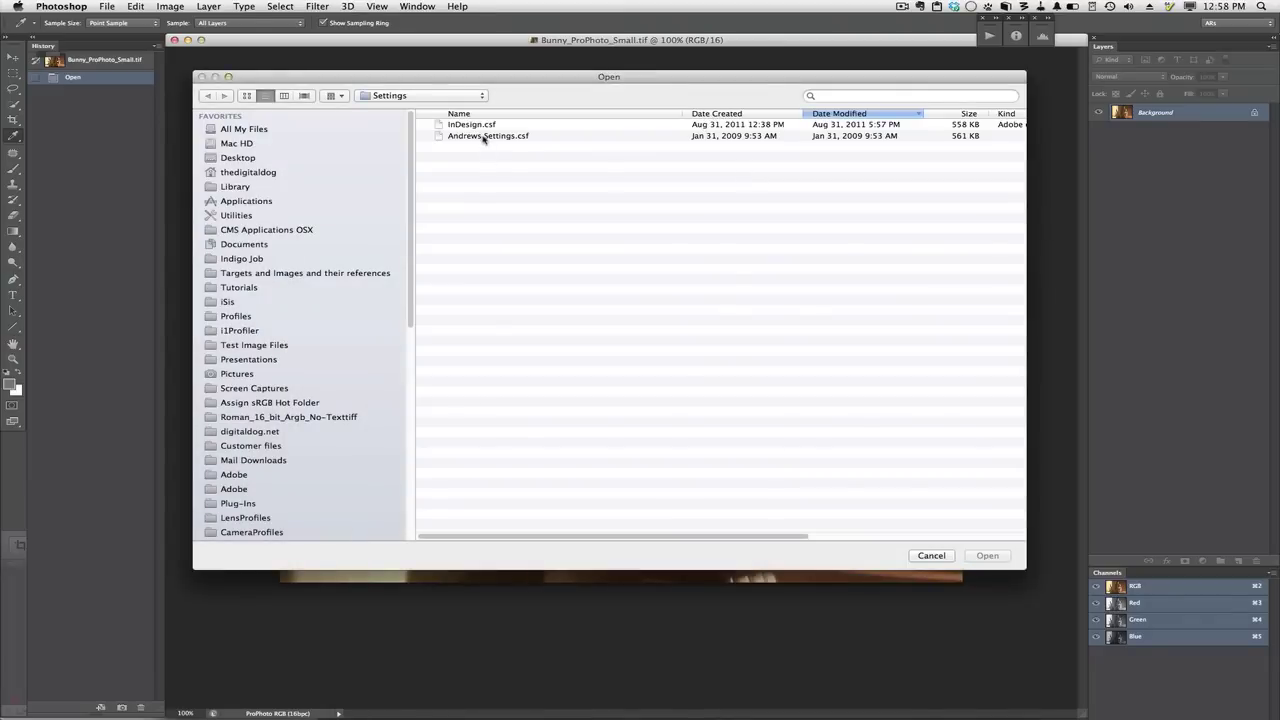
left_click(483, 138)
left_click(987, 555)
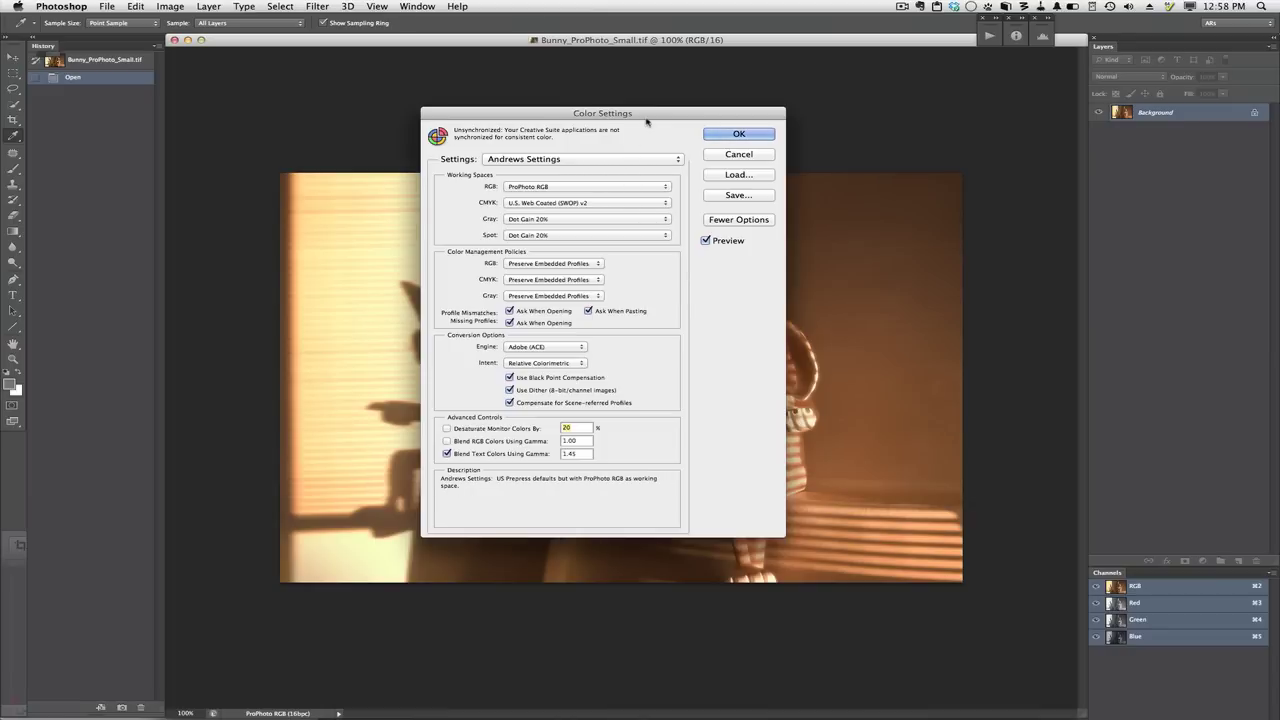
- Examine the folder path where the color settings files are stored, without loading a file
left_click(739, 175)
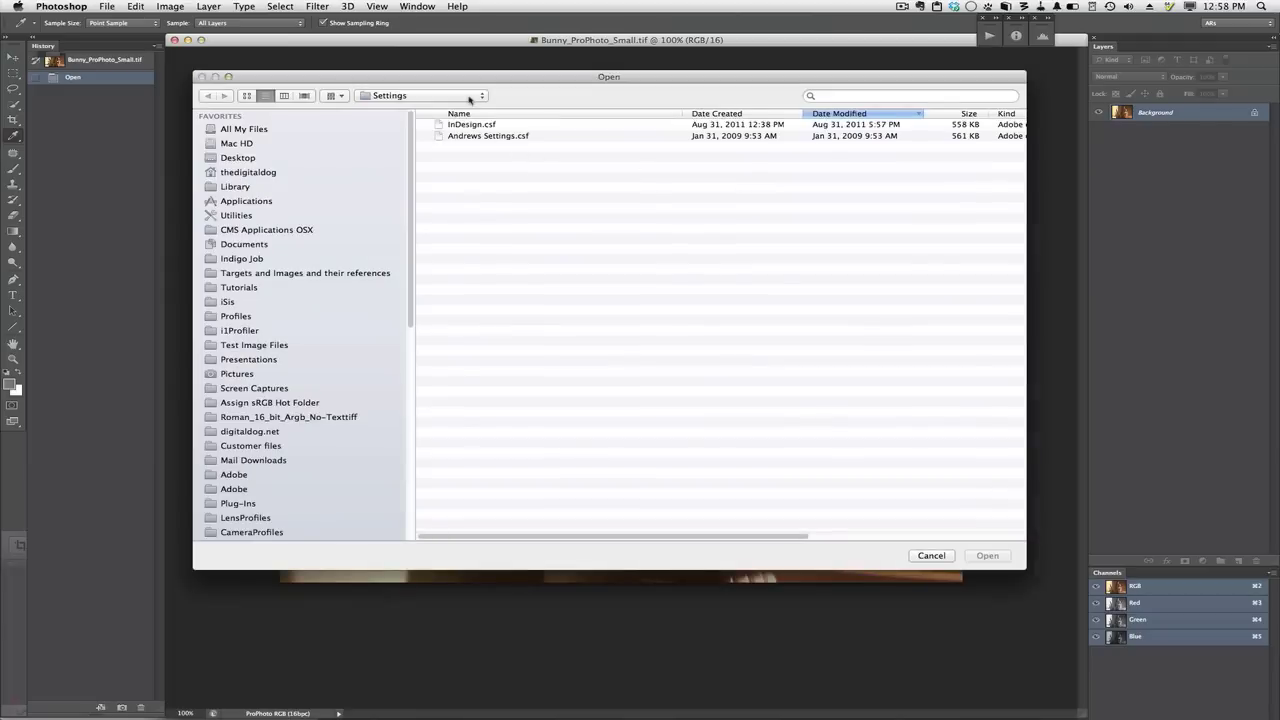
left_click(469, 97)
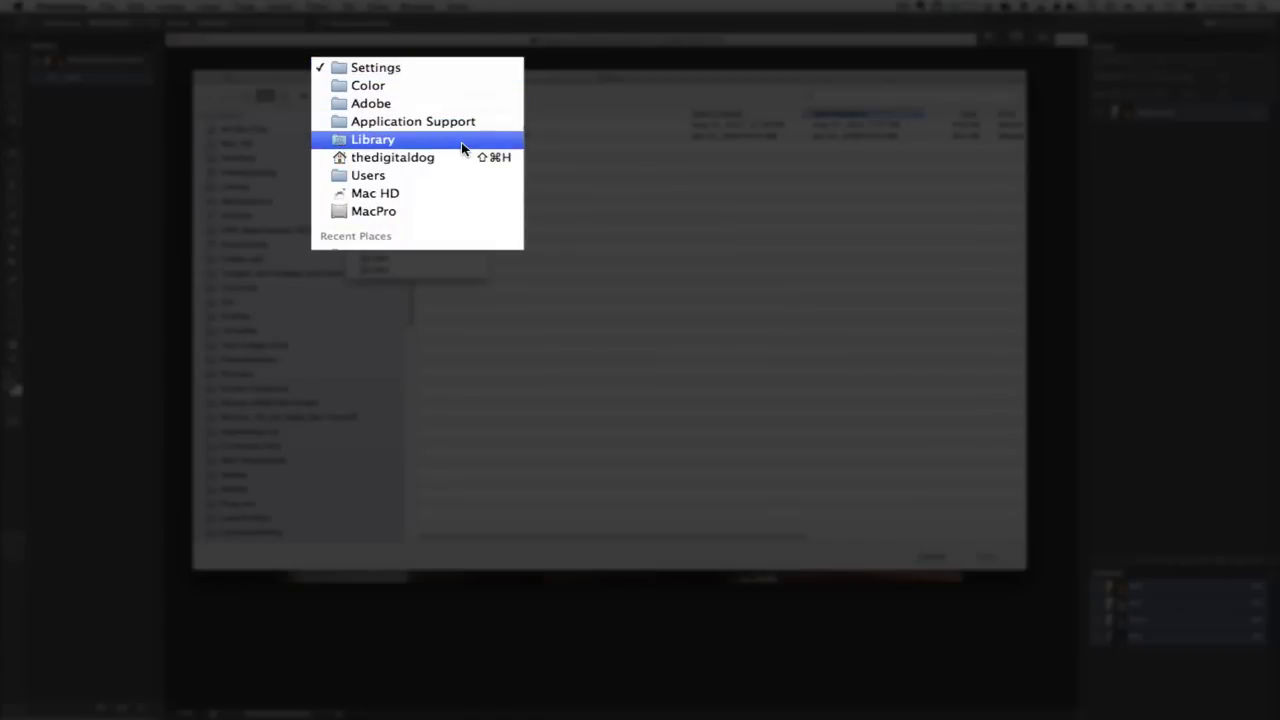
left_click(470, 68)
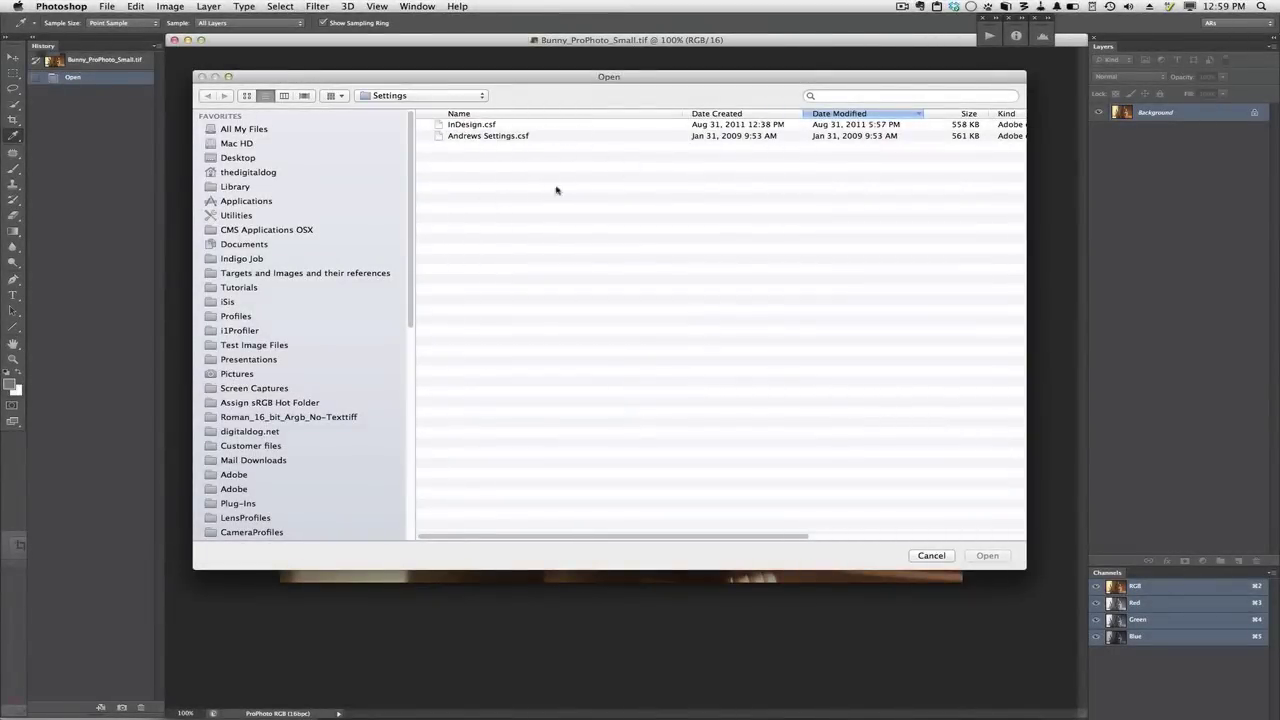
left_click(927, 556)
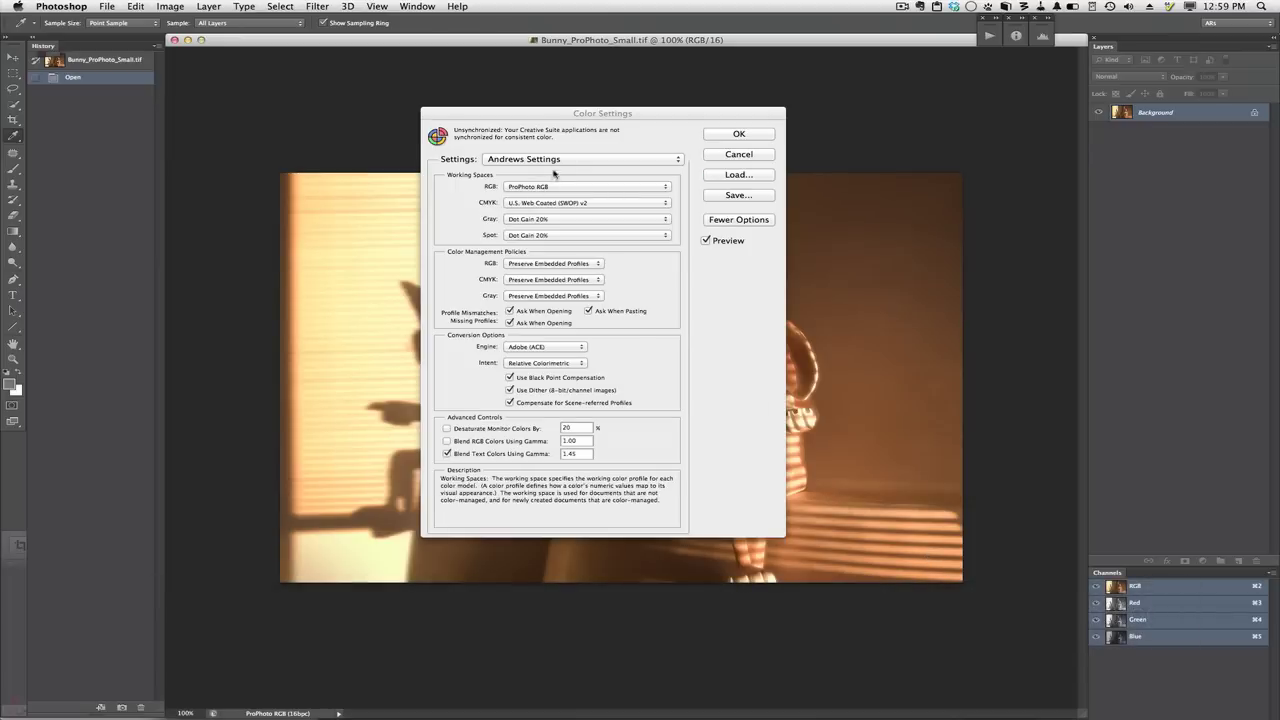
- Keep Andrews Settings as the base preset and set the conversion engine to Adobe CMM
left_click(556, 161)
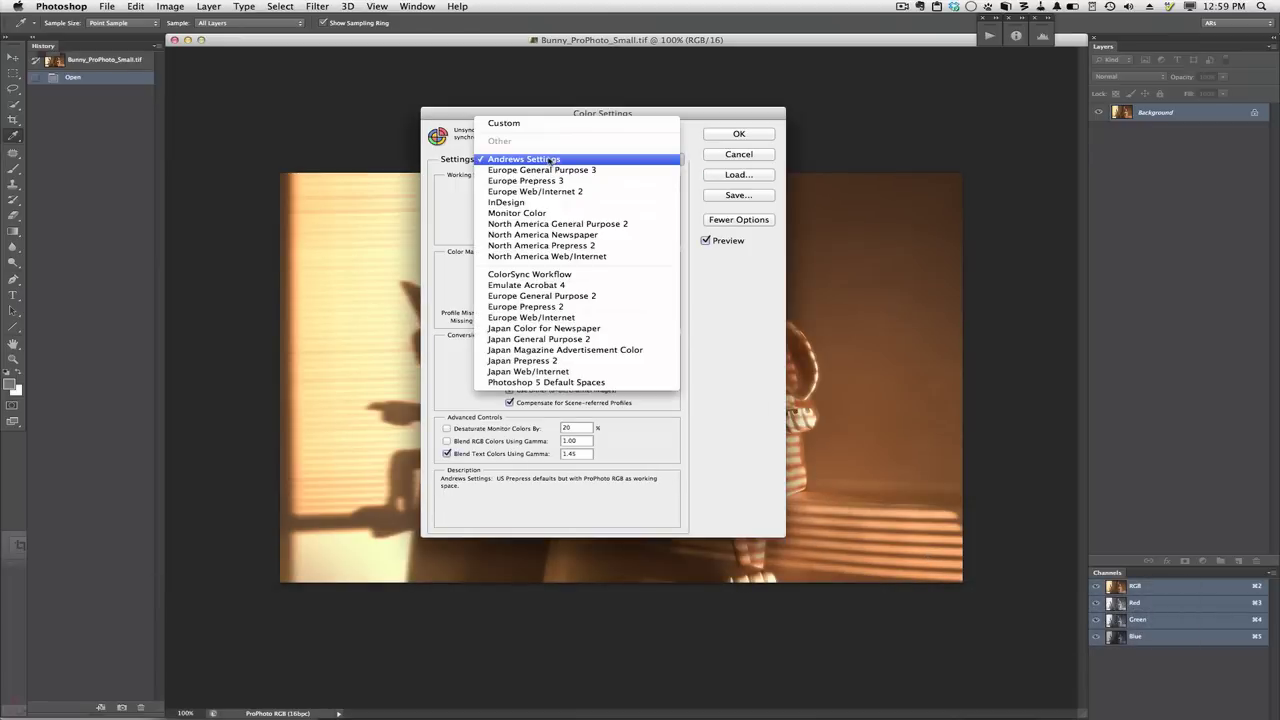
left_click(433, 157)
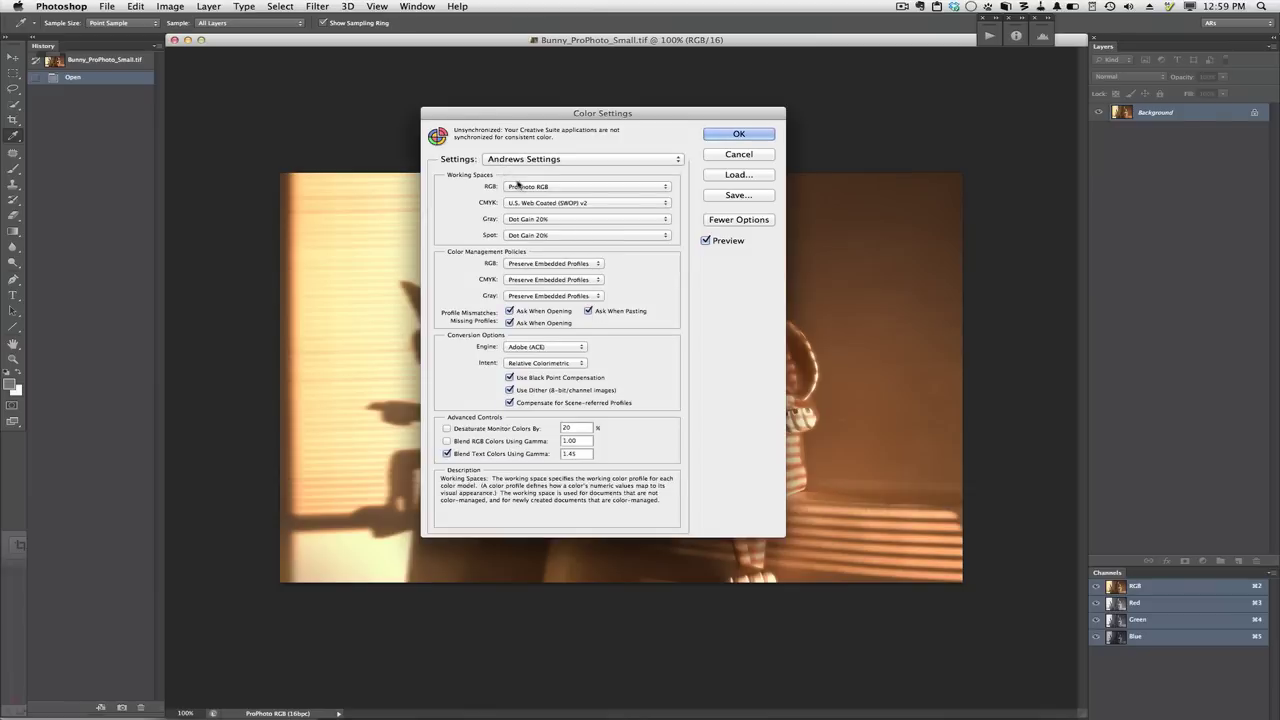
left_click(537, 346)
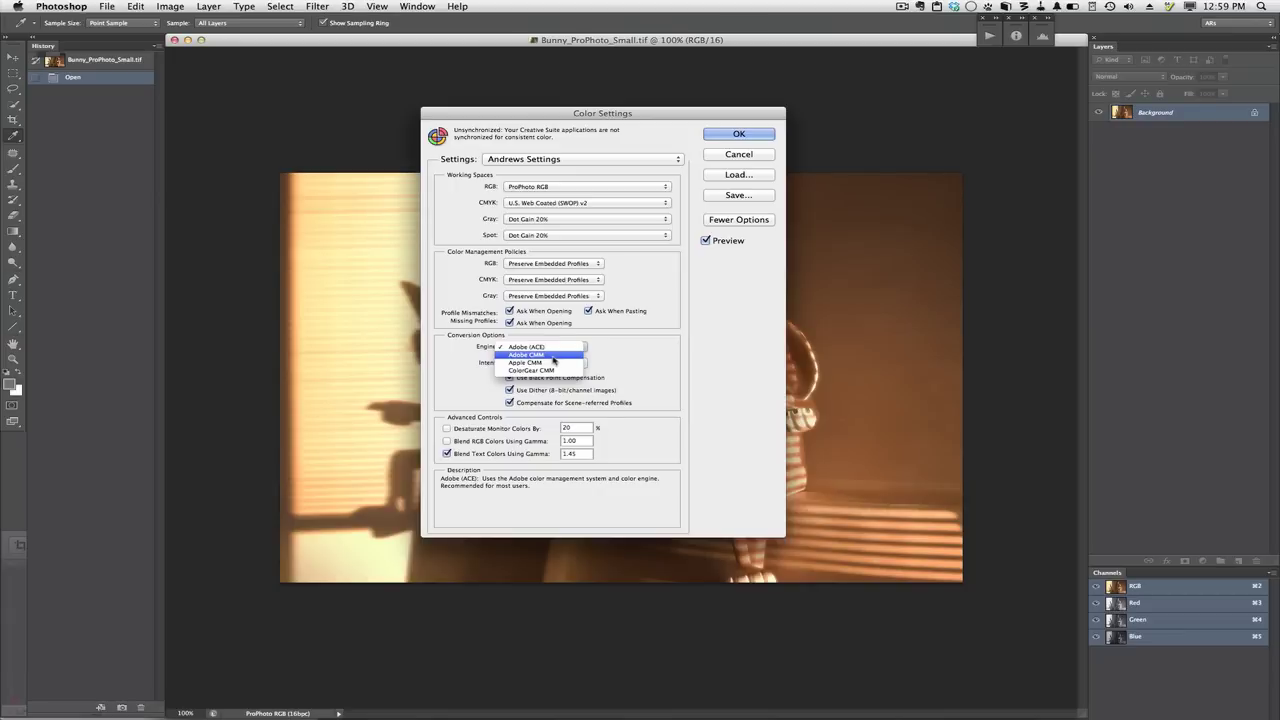
left_click(552, 355)
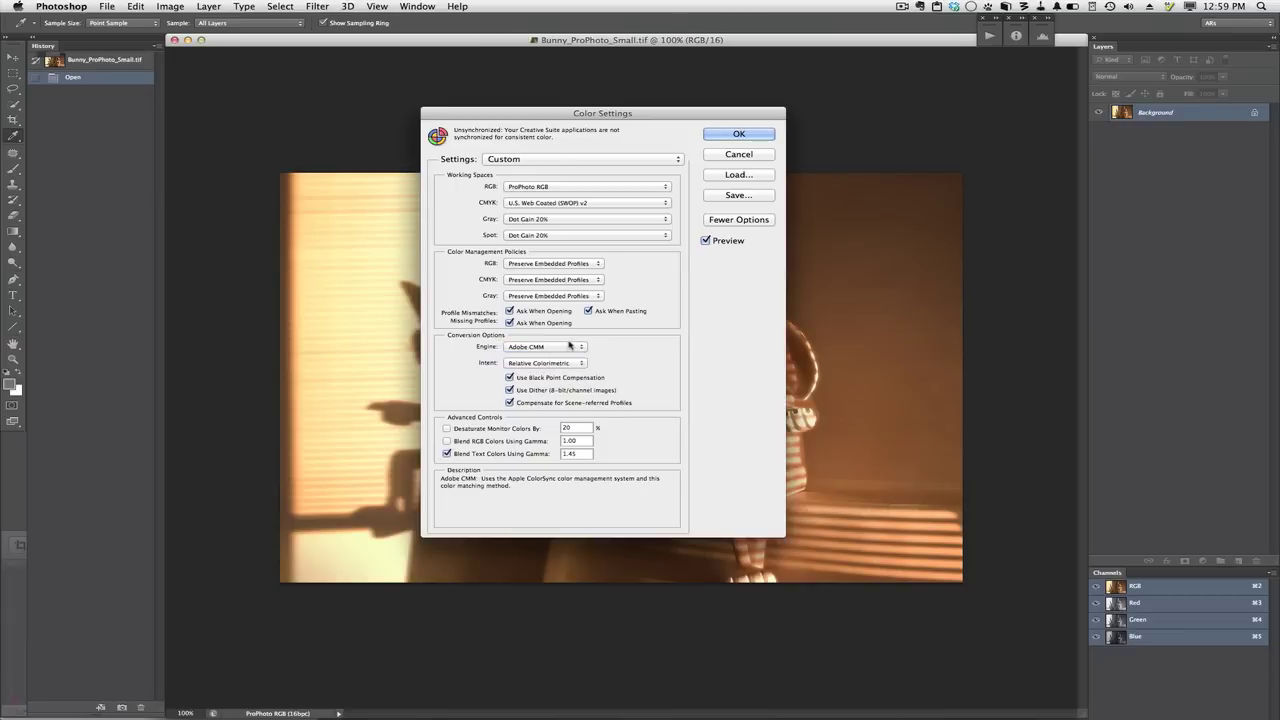
- Try to save the customized color settings as "Save this", inspect the settings comment, and cancel the save
left_click(737, 195)
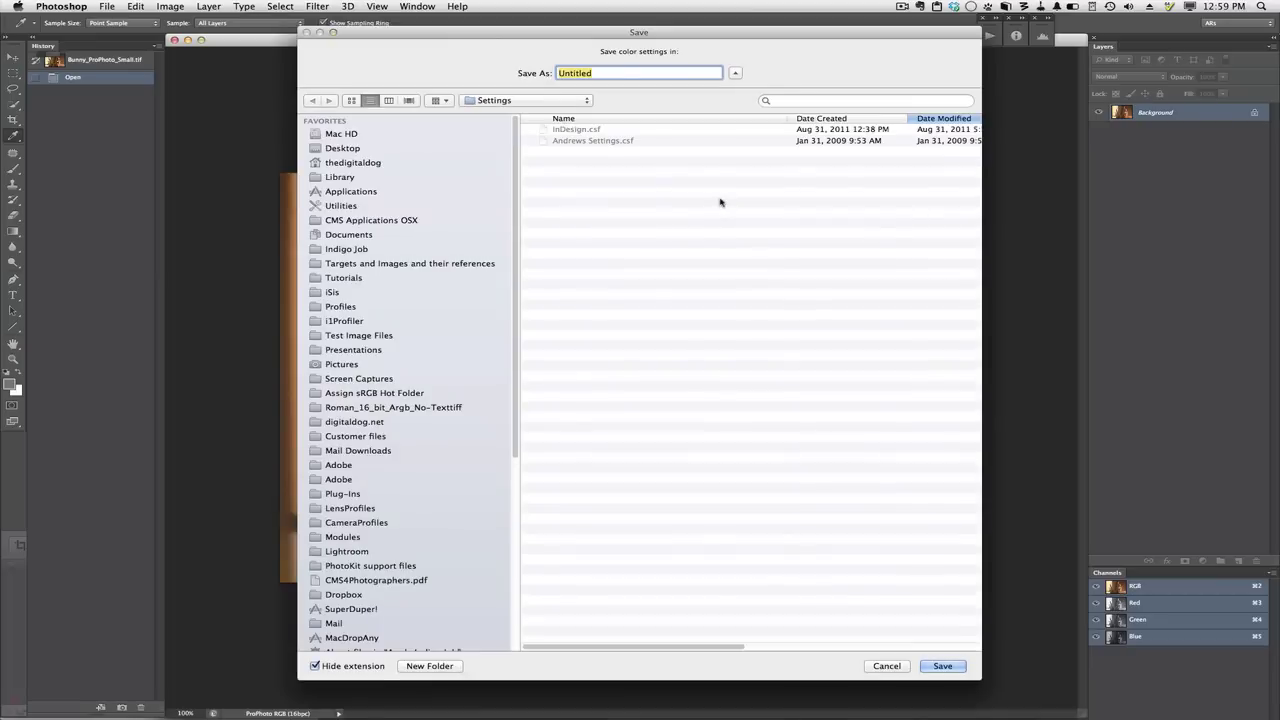
type("Save this")
left_click(952, 667)
left_click_drag(824, 406, 640, 134)
triple_click(591, 201)
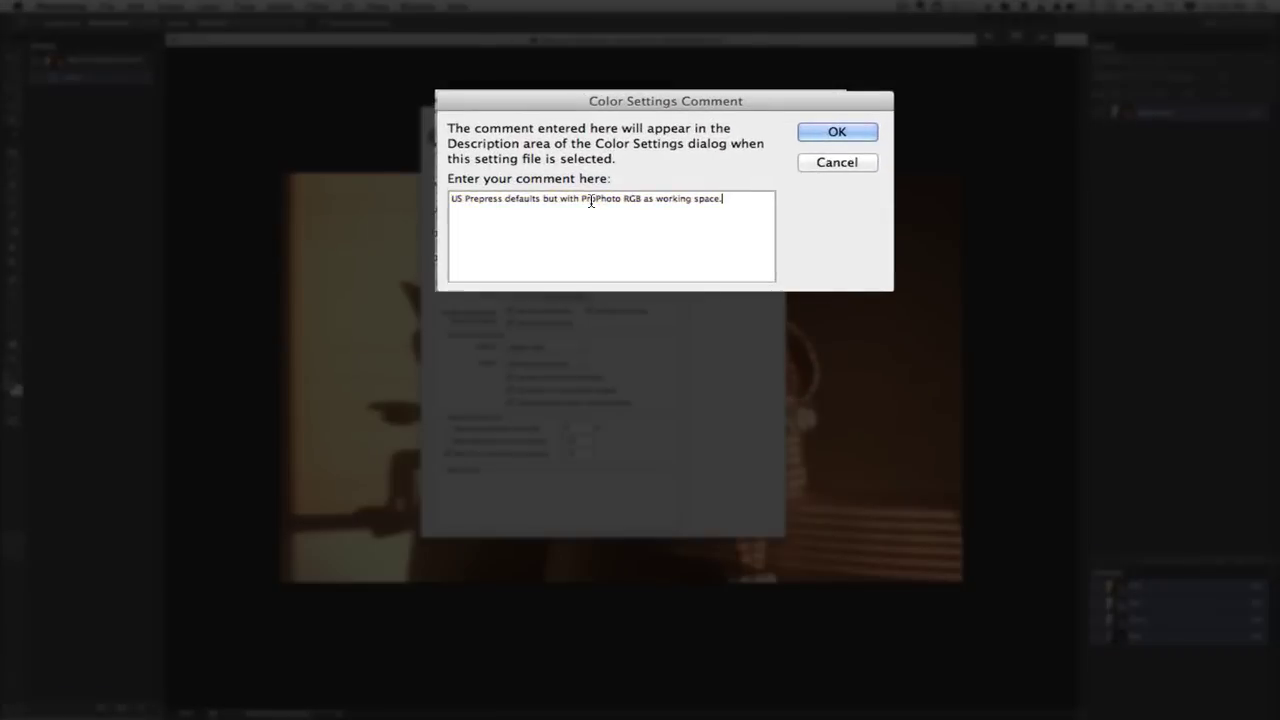
left_click(560, 222)
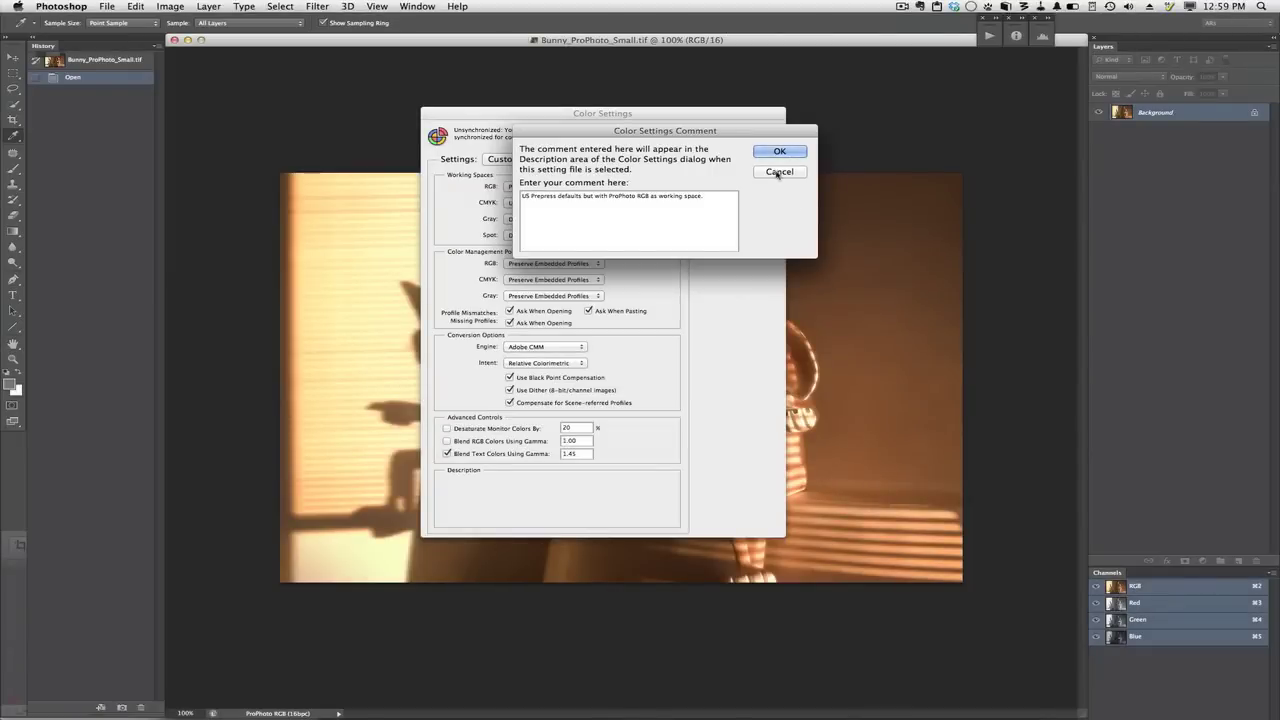
left_click(779, 171)
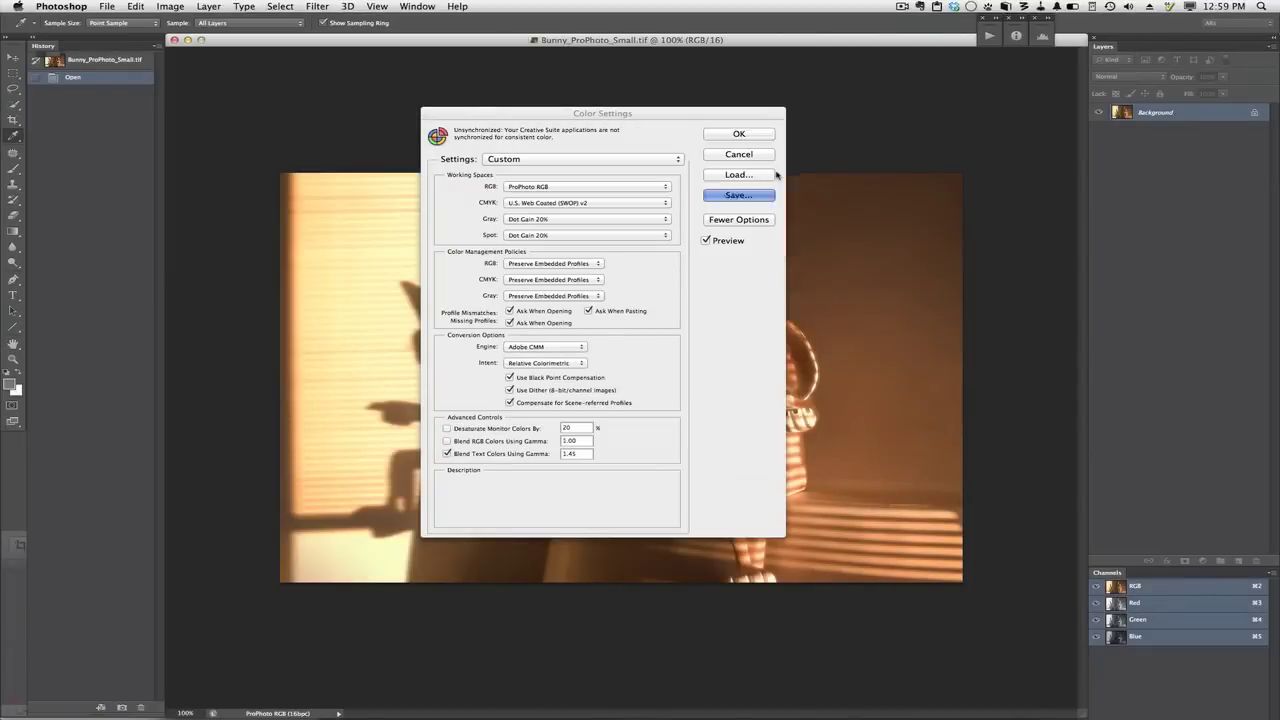
- Select the Andrews Settings preset and keep ProPhoto RGB as the RGB working space
left_click(634, 160)
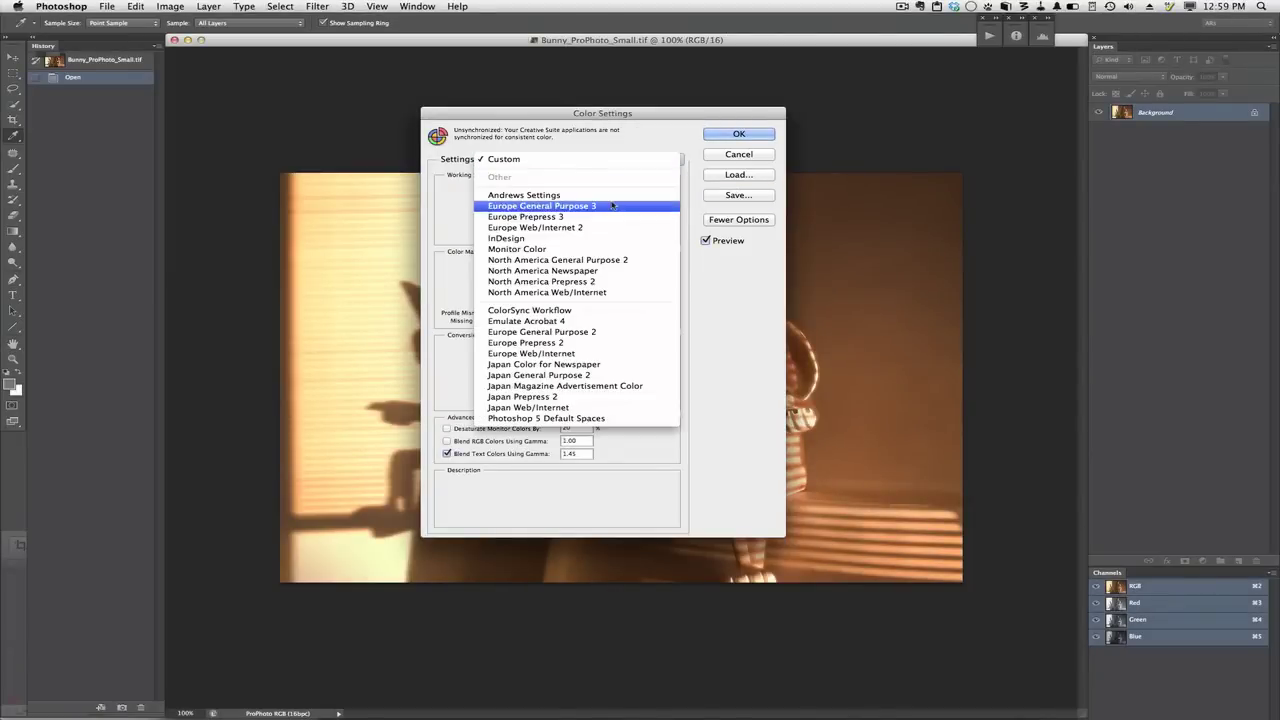
left_click(612, 198)
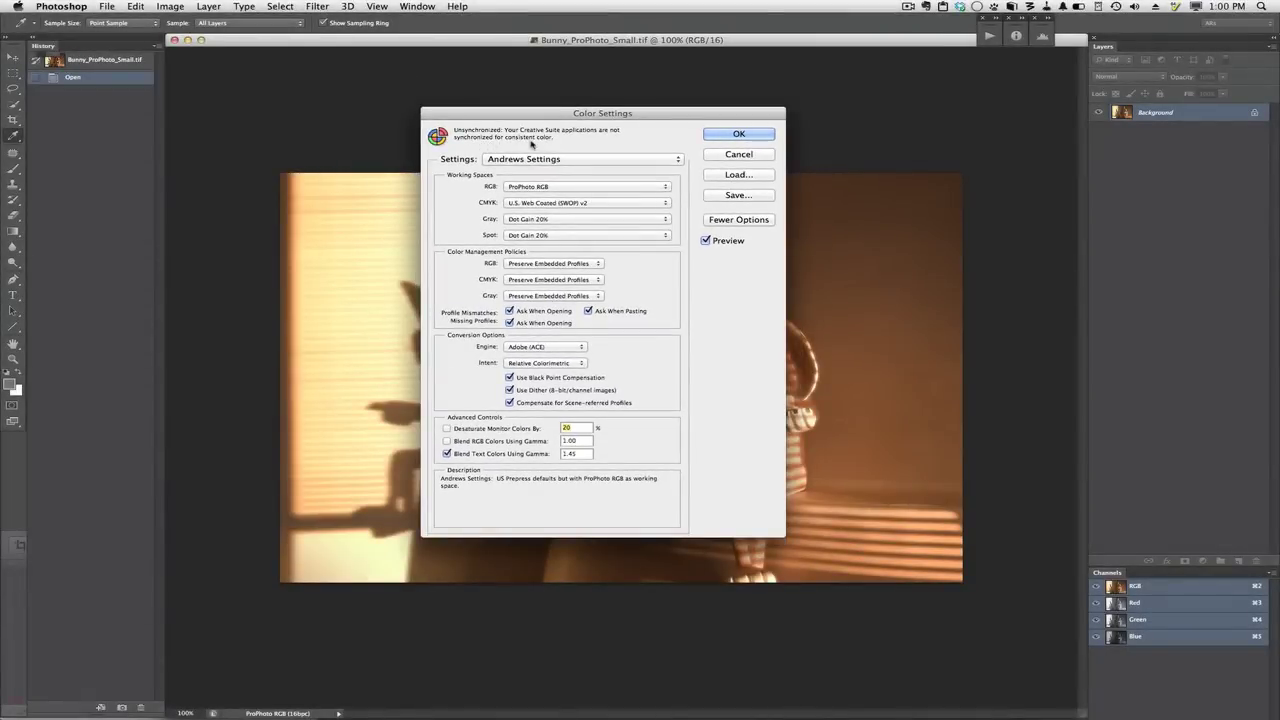
left_click(528, 160)
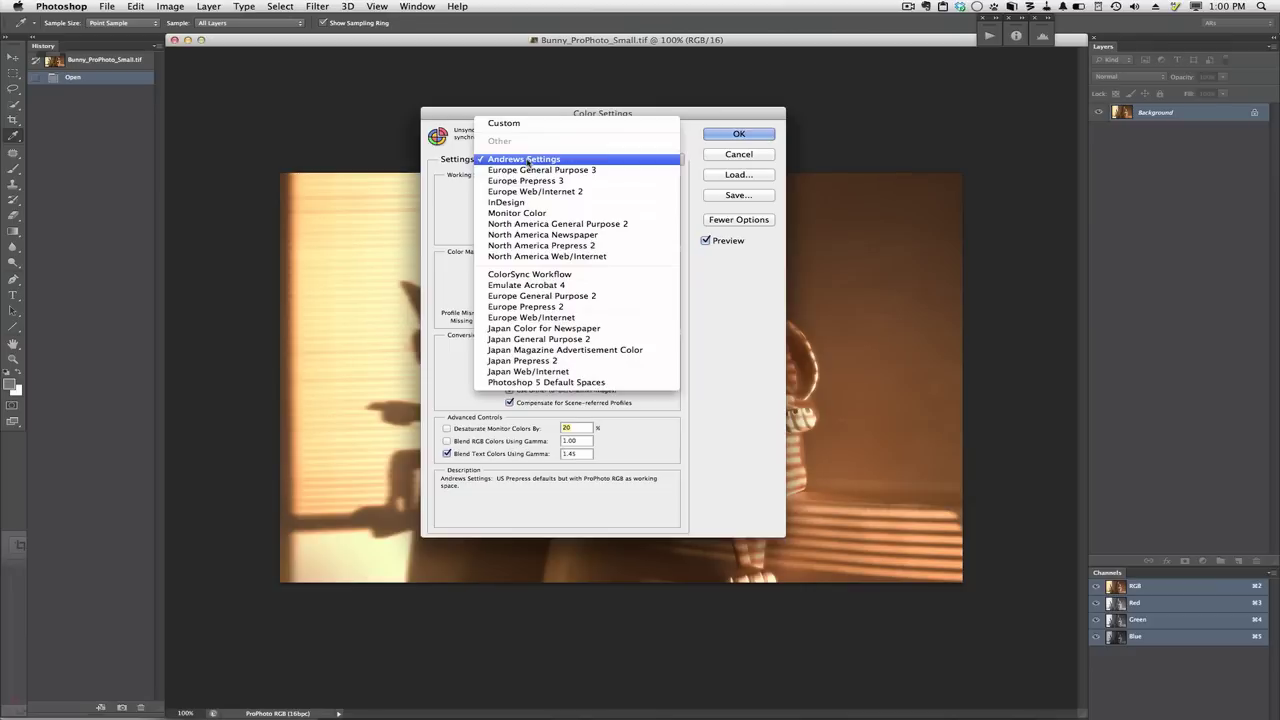
left_click(433, 149)
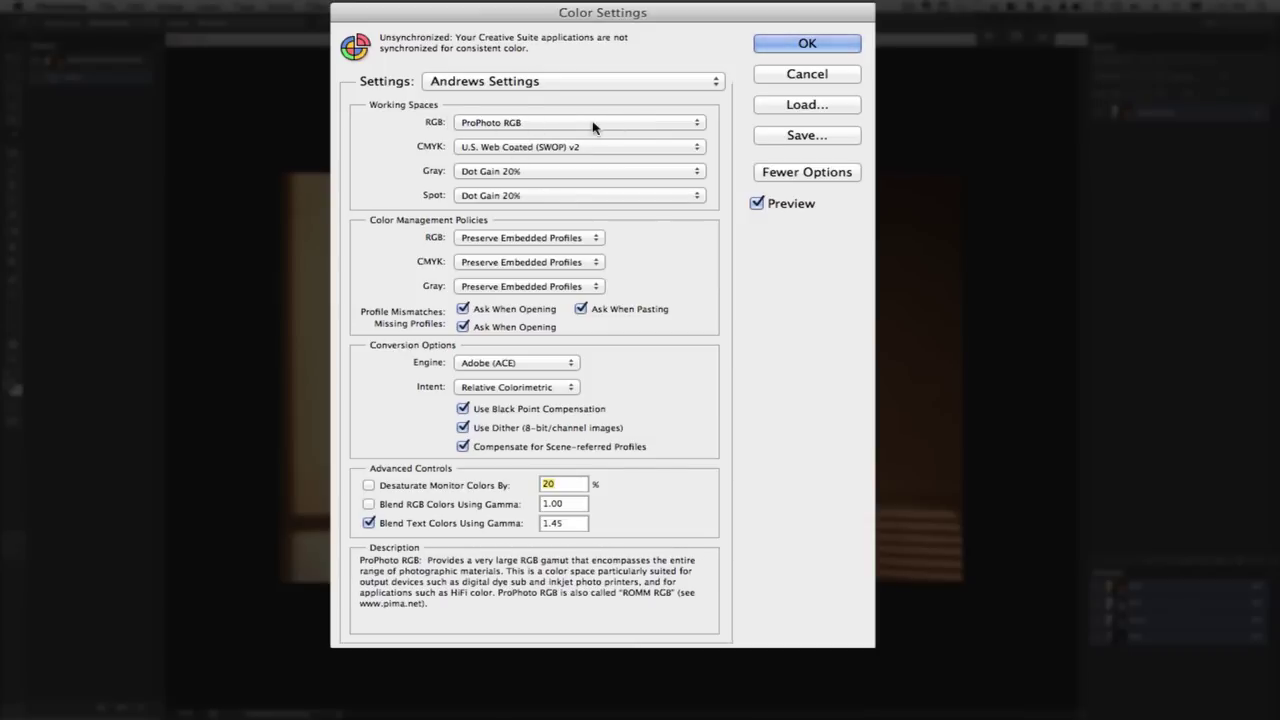
left_click(629, 123)
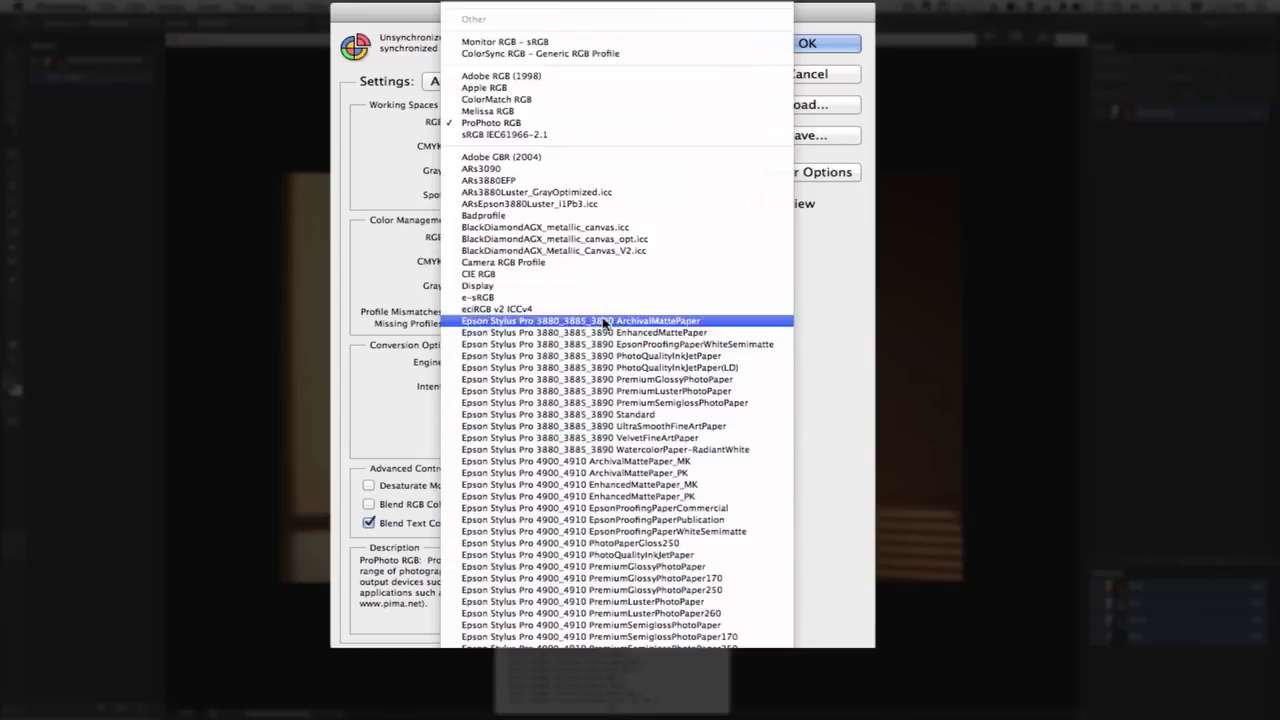
left_click(607, 125)
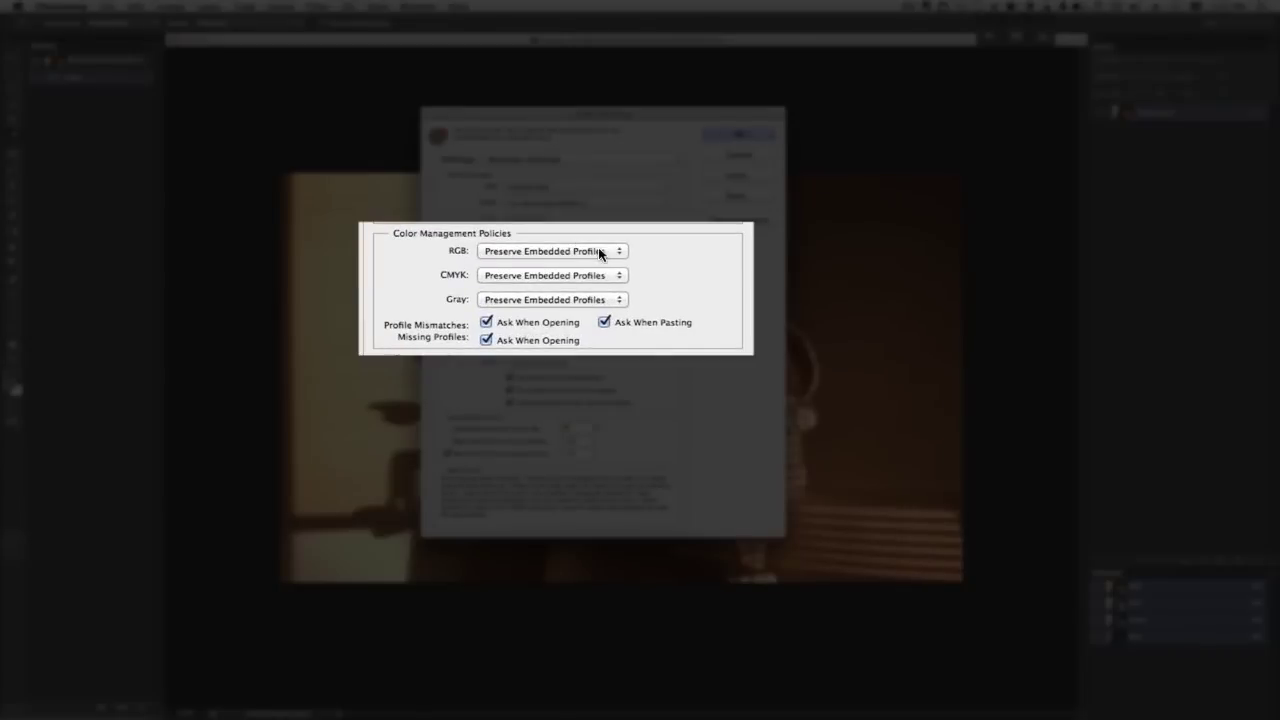
- Review the RGB, CMYK and Gray color management policies, keep Preserve Embedded Profiles for each, and accept the color settings
left_click(584, 263)
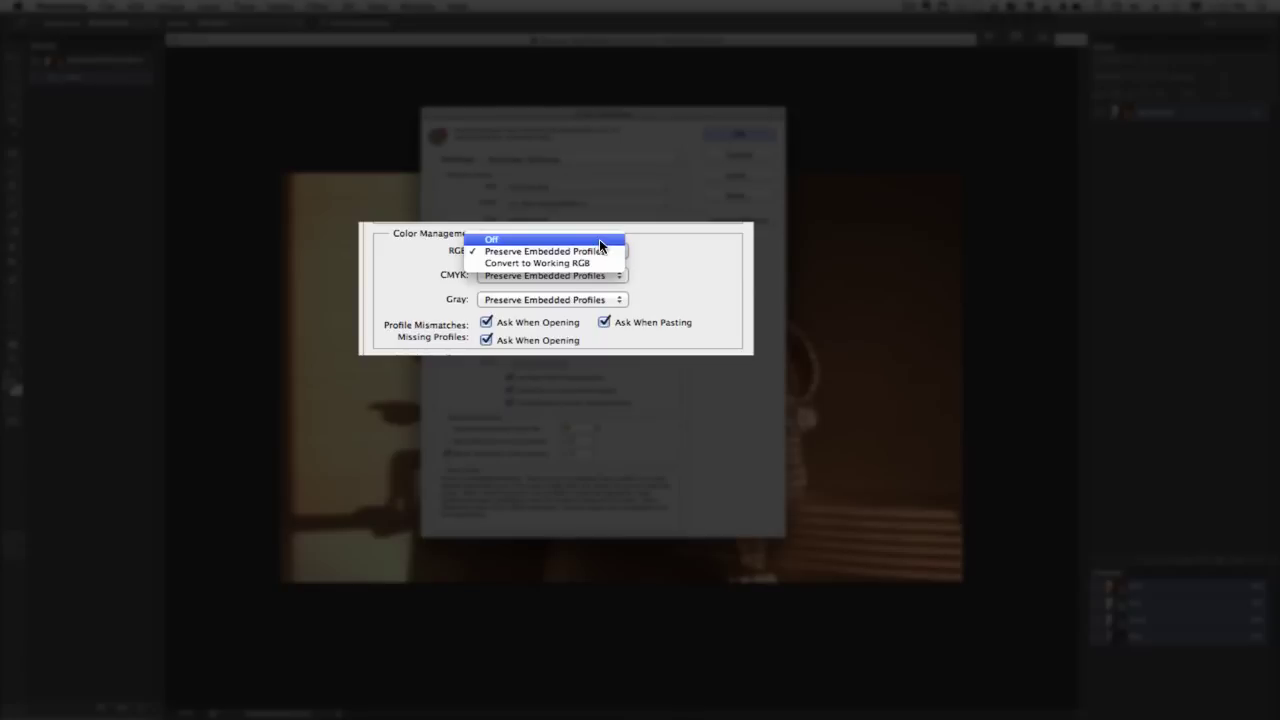
left_click(689, 256)
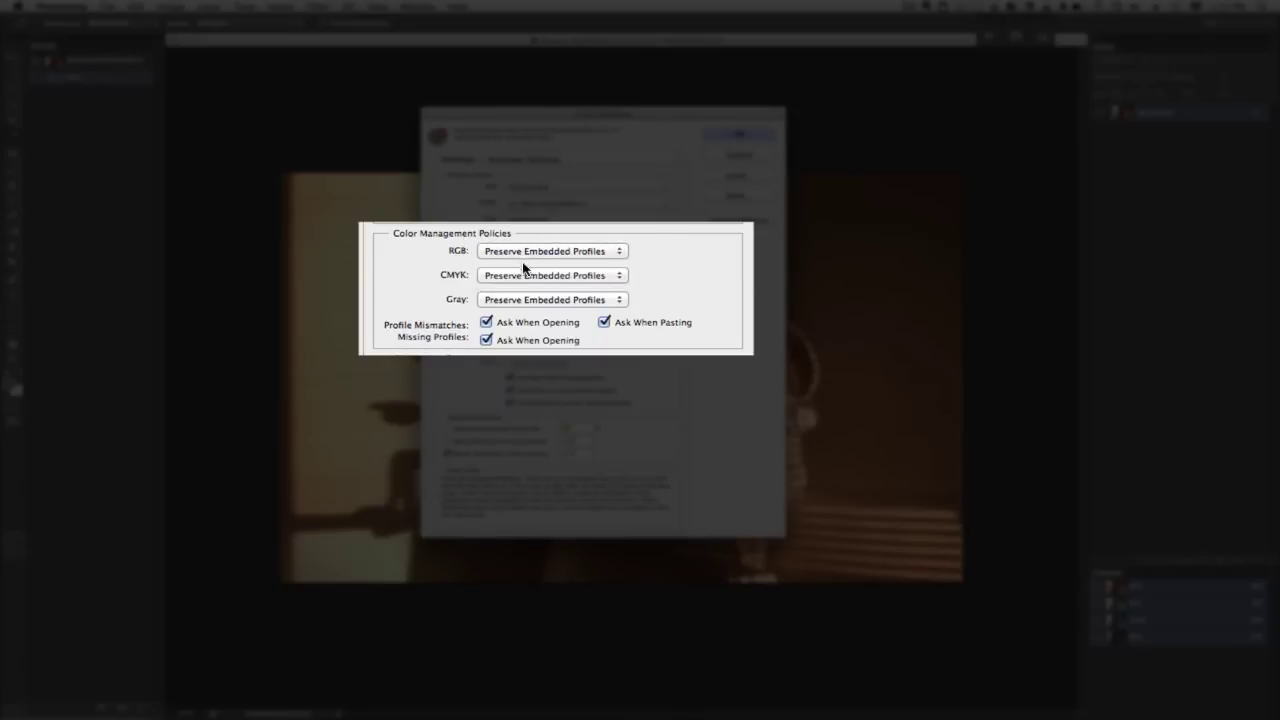
left_click(522, 275)
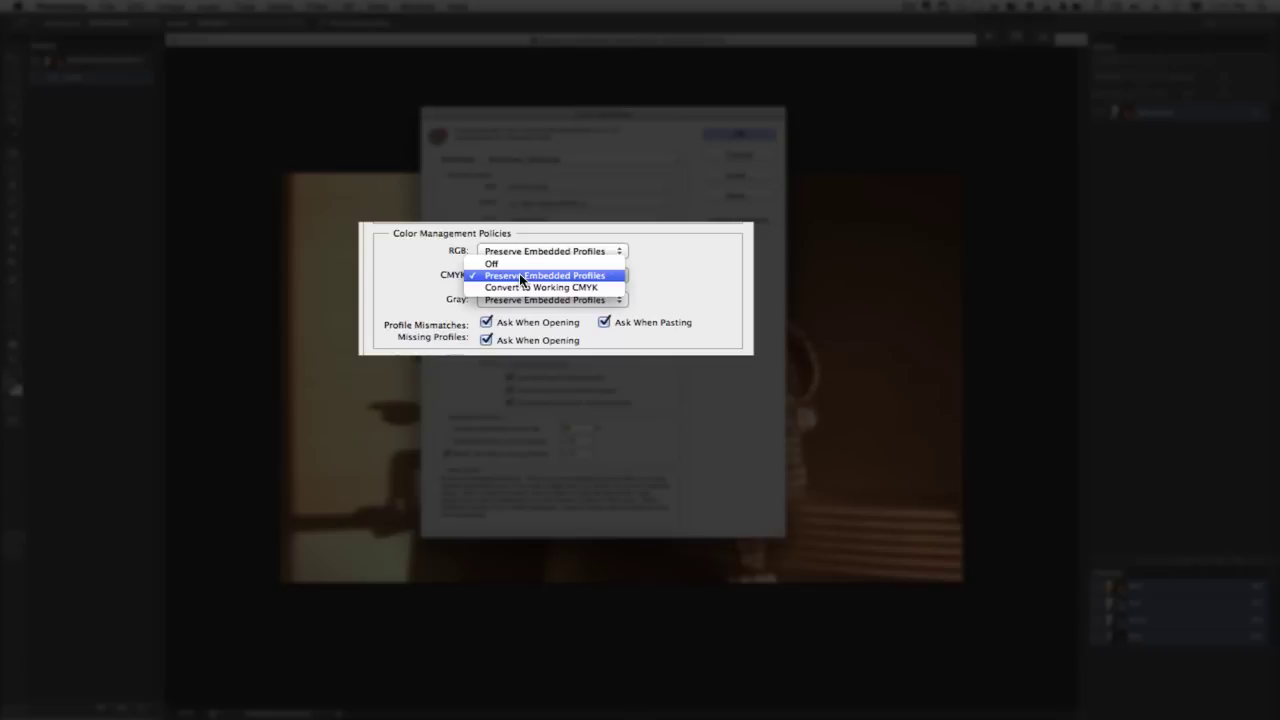
left_click(743, 251)
left_click(533, 302)
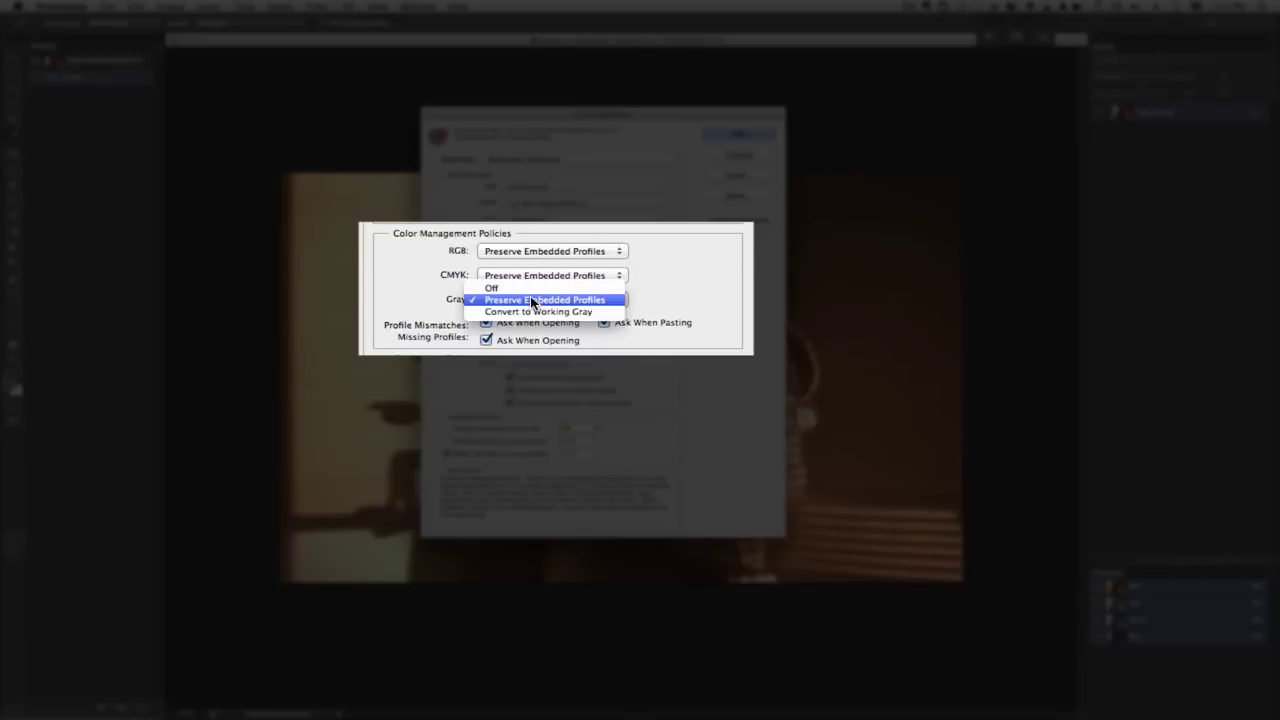
left_click(689, 294)
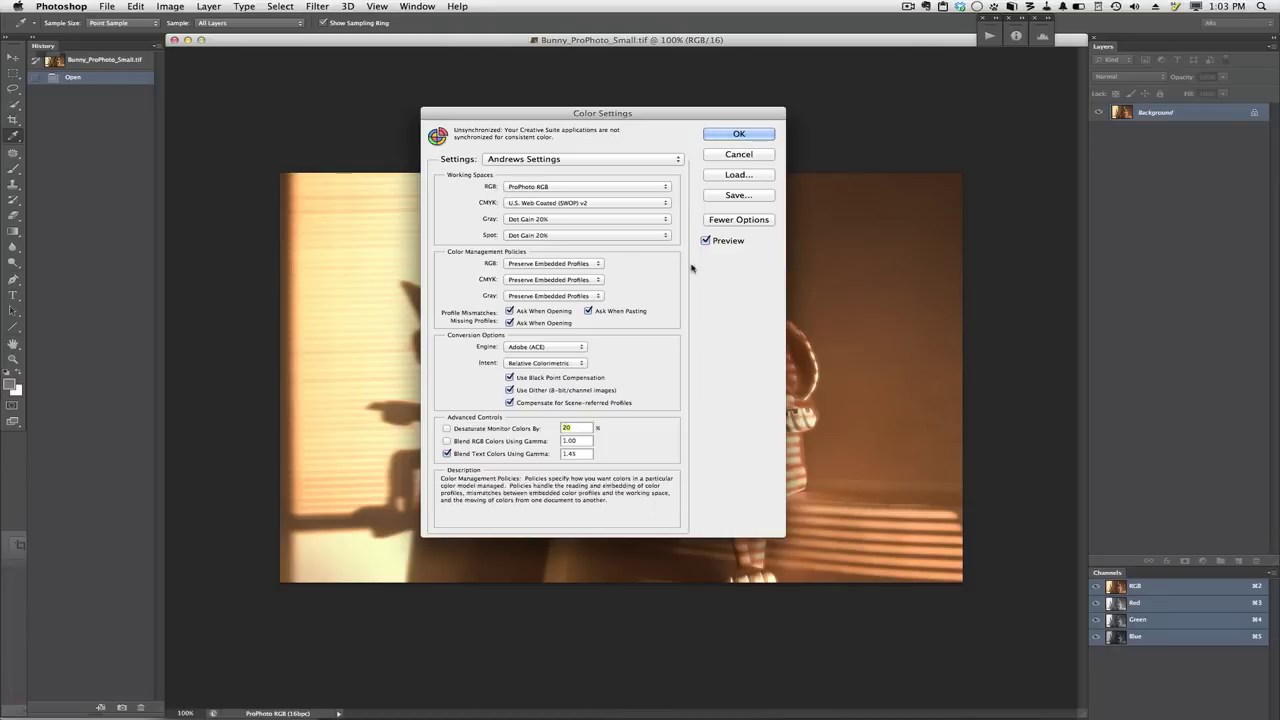
left_click(723, 134)
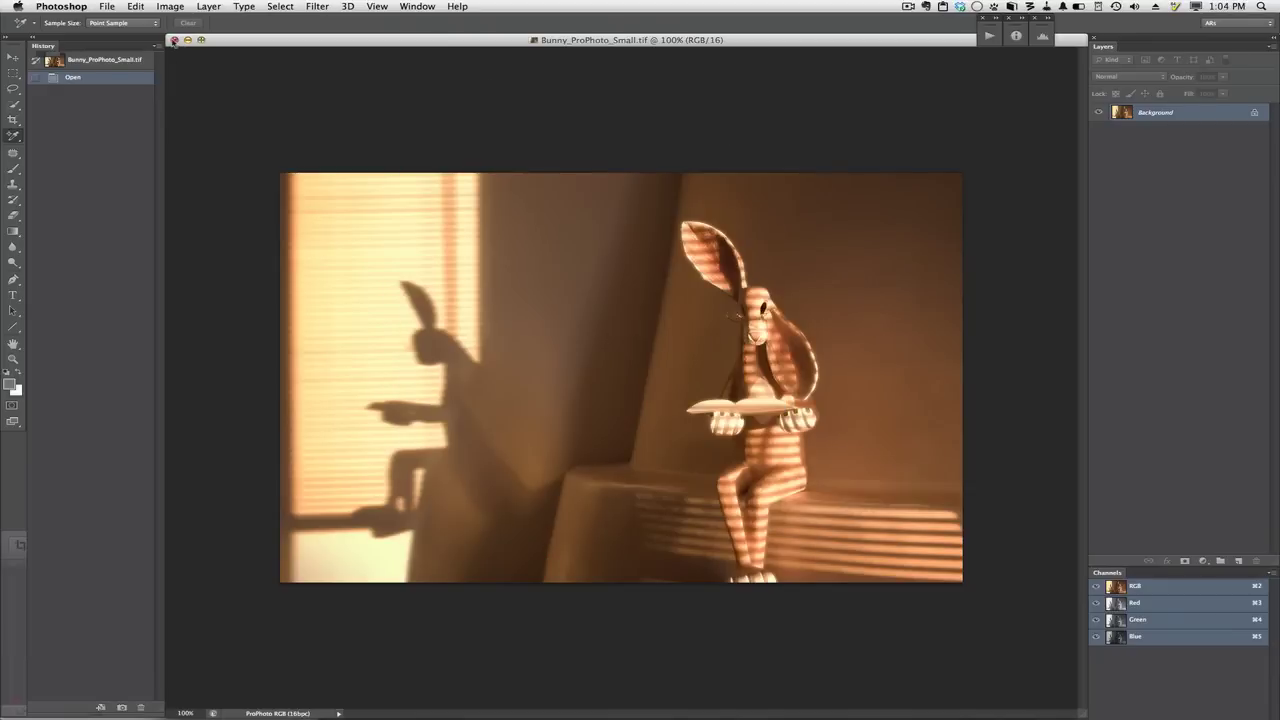
- Close the bunny image and reopen Bunny_ProPhoto_Small.tif from the recent files
left_click(174, 40)
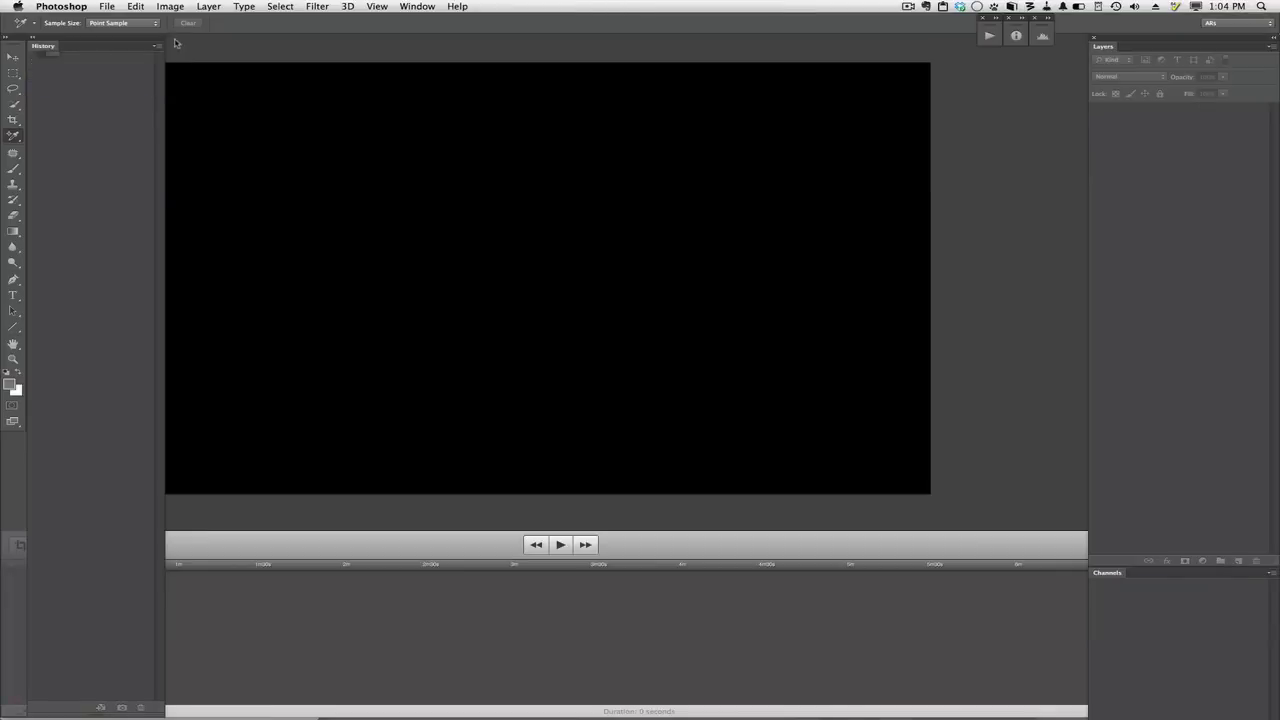
left_click(112, 6)
mouse_move(129, 78)
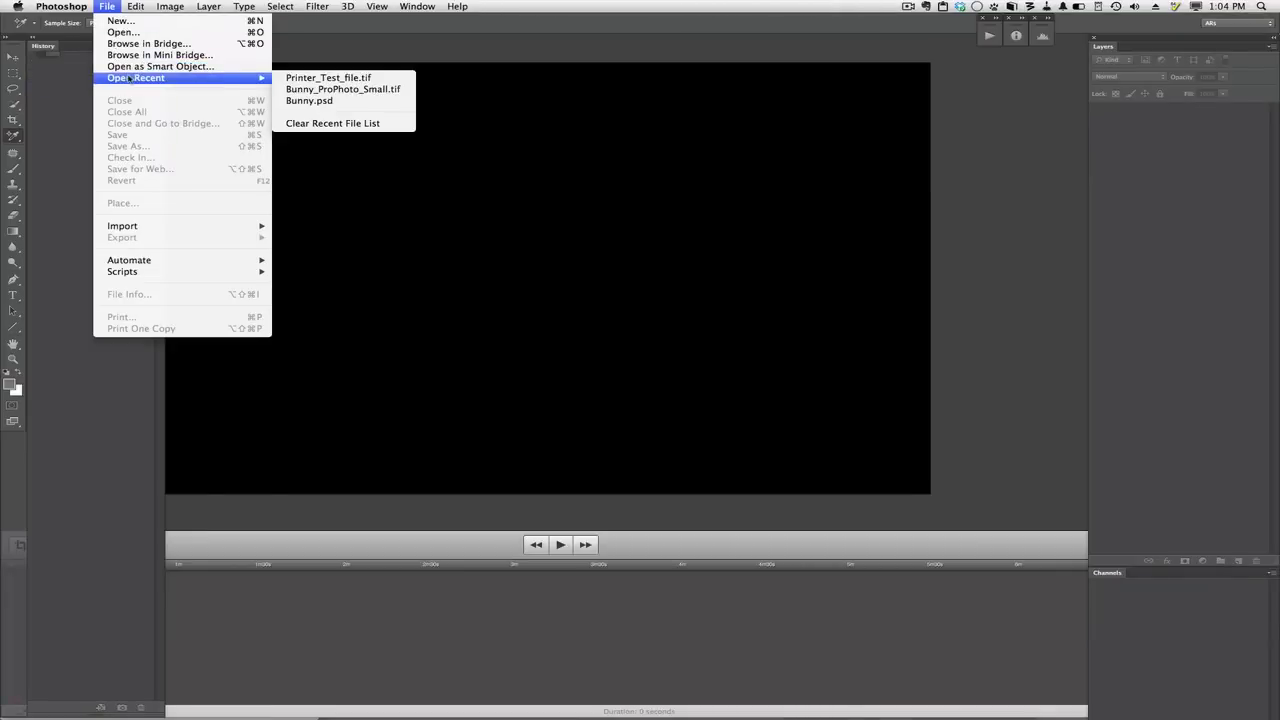
left_click(347, 89)
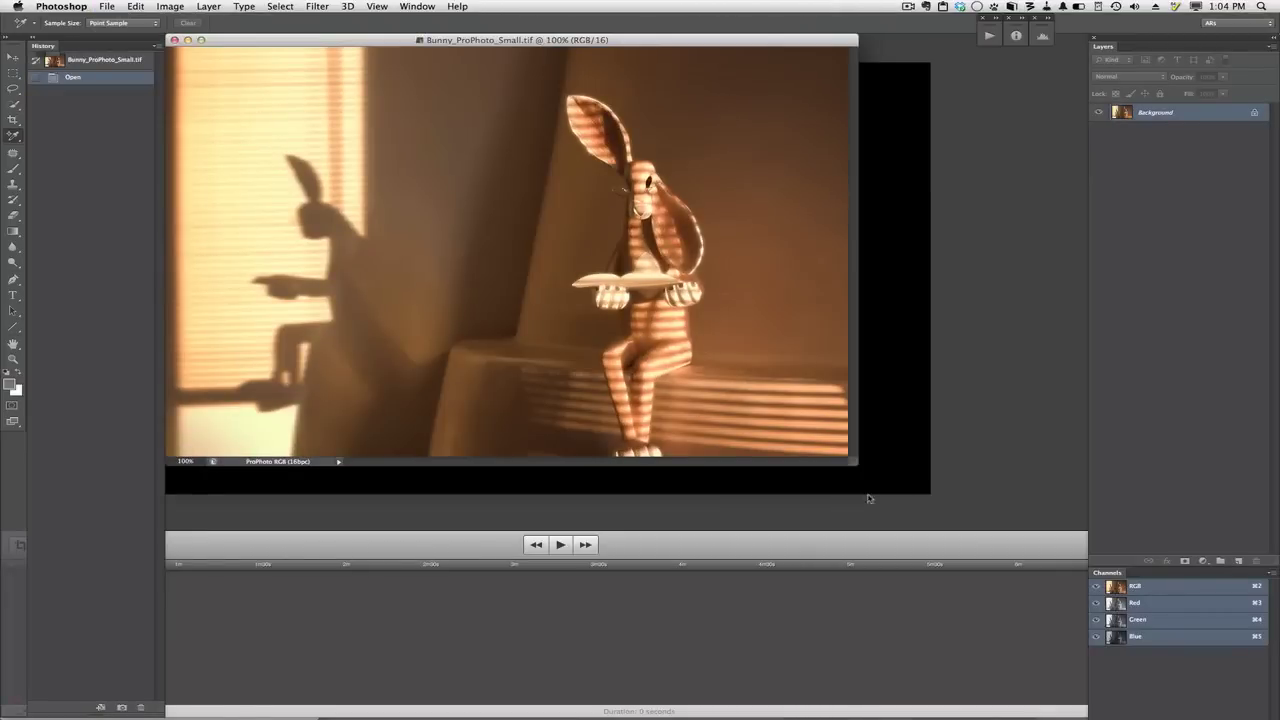
- Enlarge the image window and keep Document Profile as the information shown in its status display
left_click_drag(852, 466, 1087, 681)
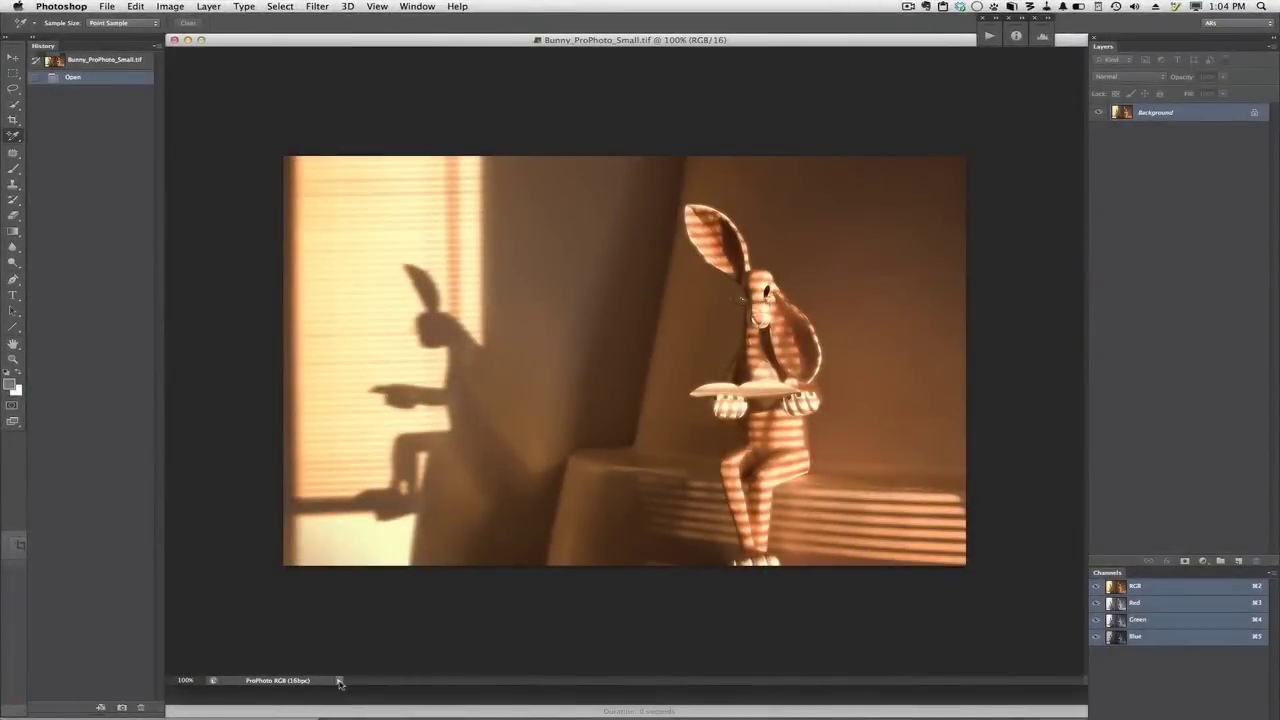
left_click(340, 682)
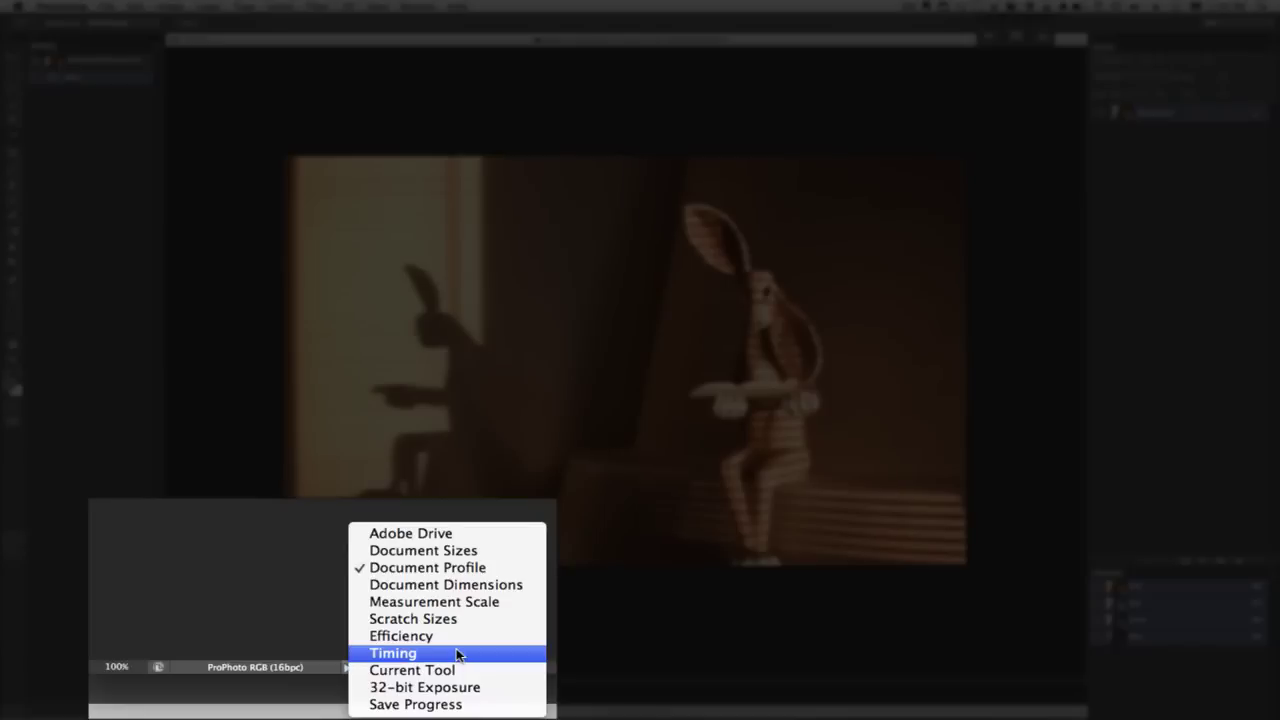
left_click(505, 573)
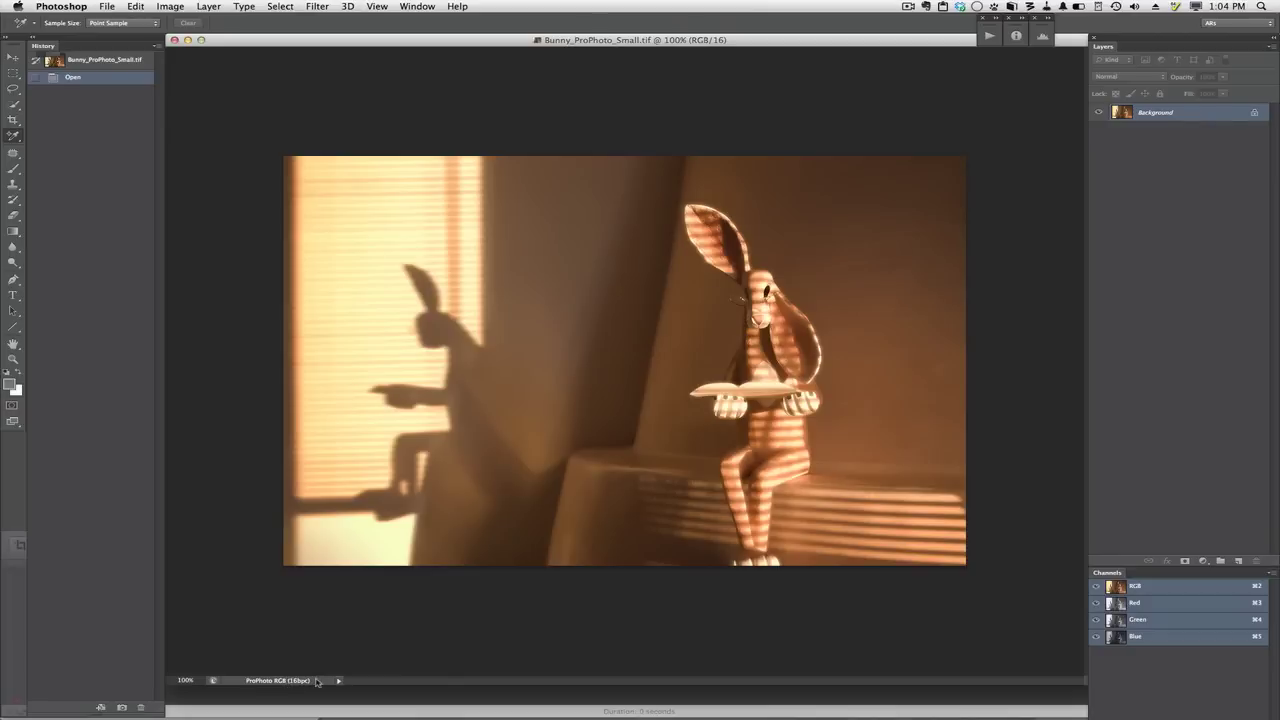
- Close the image, reopen the recent file Bunny_ProPhoto_Small.tif, and enlarge its window to fill the workspace
left_click(175, 40)
left_click(106, 5)
mouse_move(150, 77)
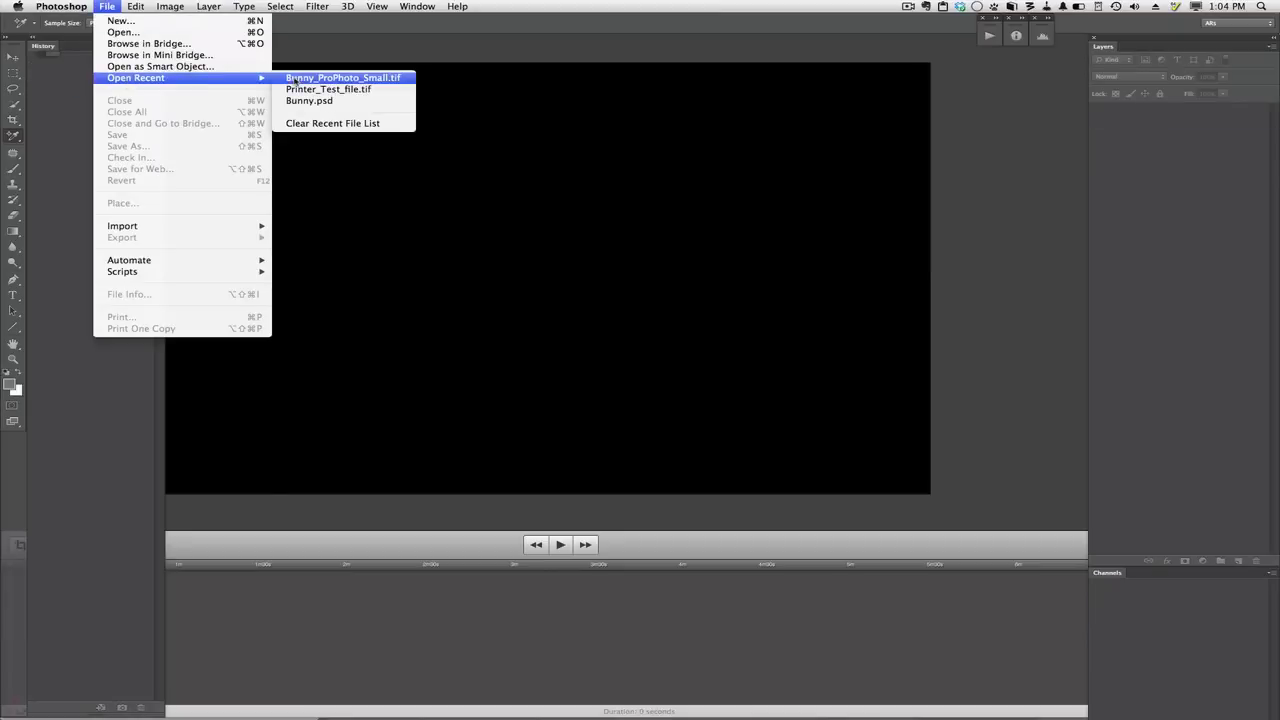
left_click(313, 84)
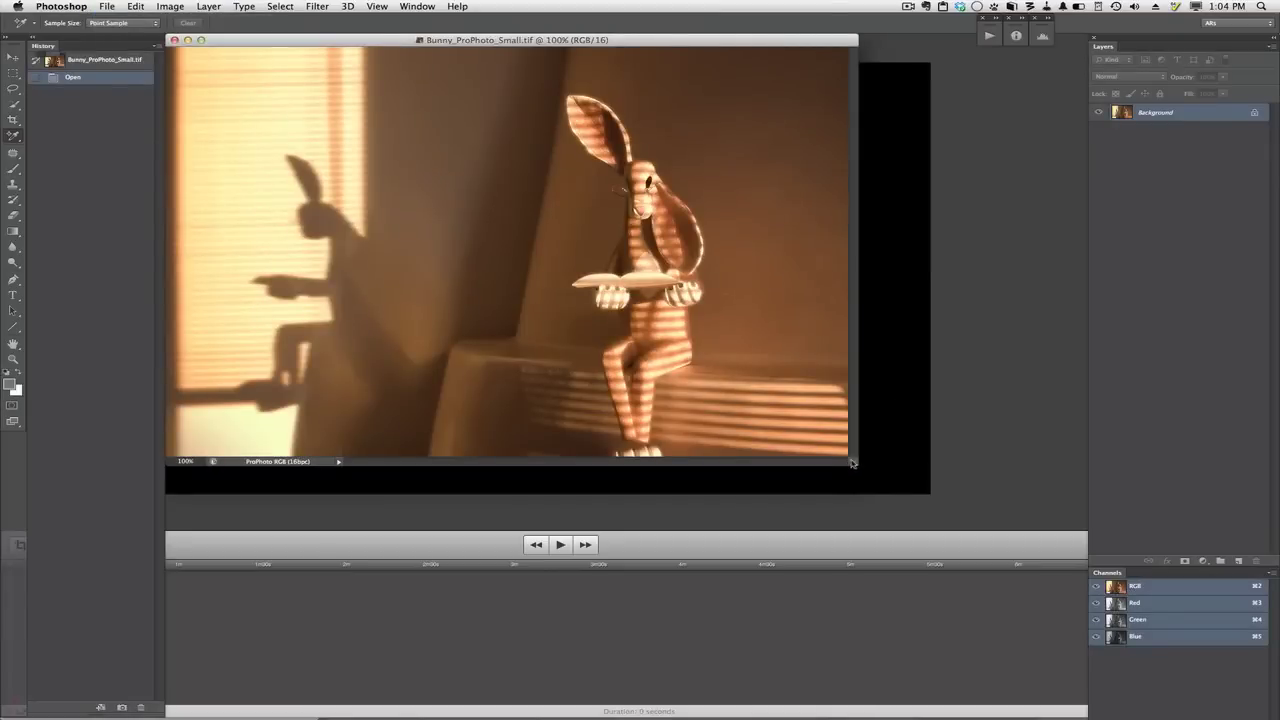
left_click_drag(875, 471, 1085, 696)
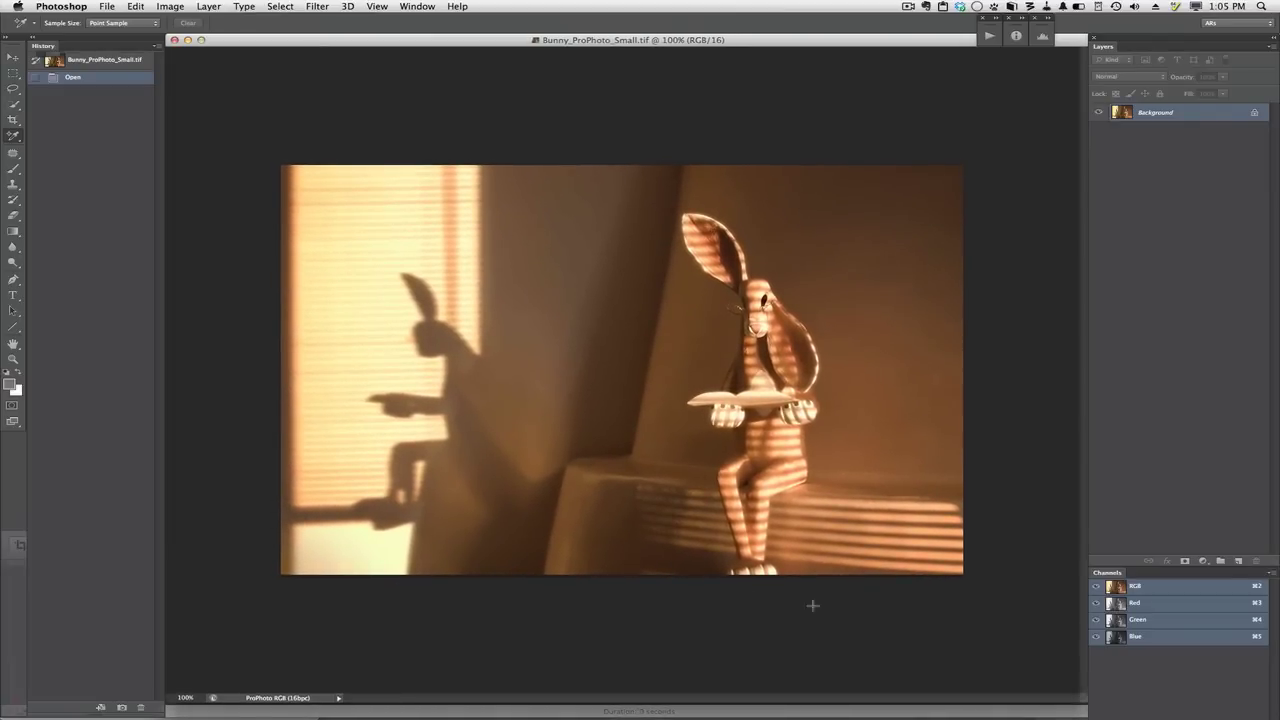
- Check the RGB working space in Color Settings and accept the settings without changes
key("ctrl+shift+k")
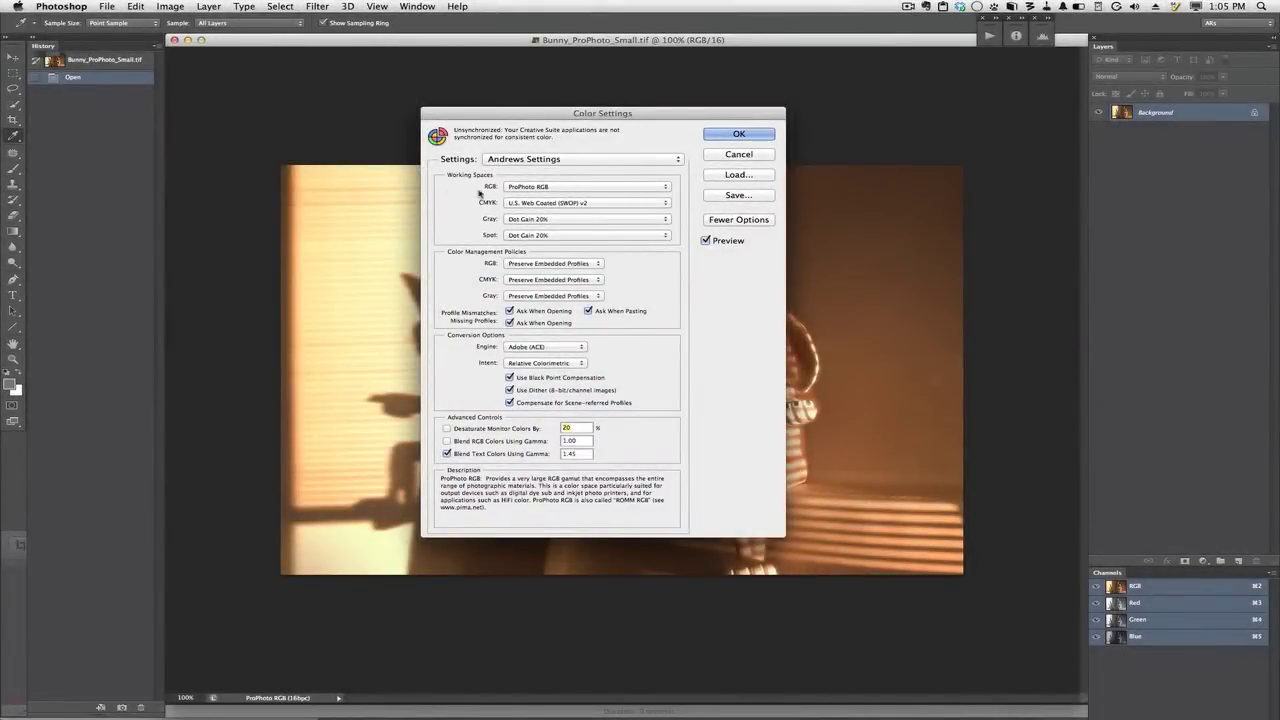
left_click(743, 139)
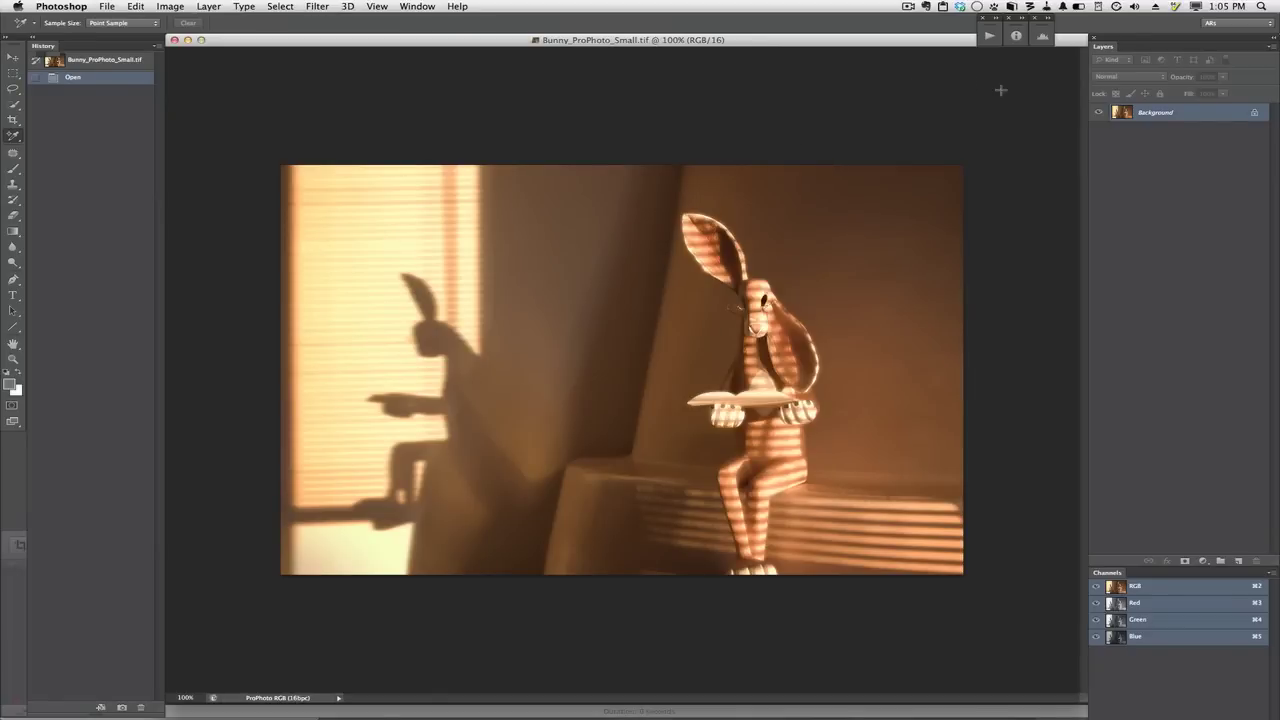
- Review the Info panel's options, including Document Profile under the status information, and collapse the panel
left_click(1016, 37)
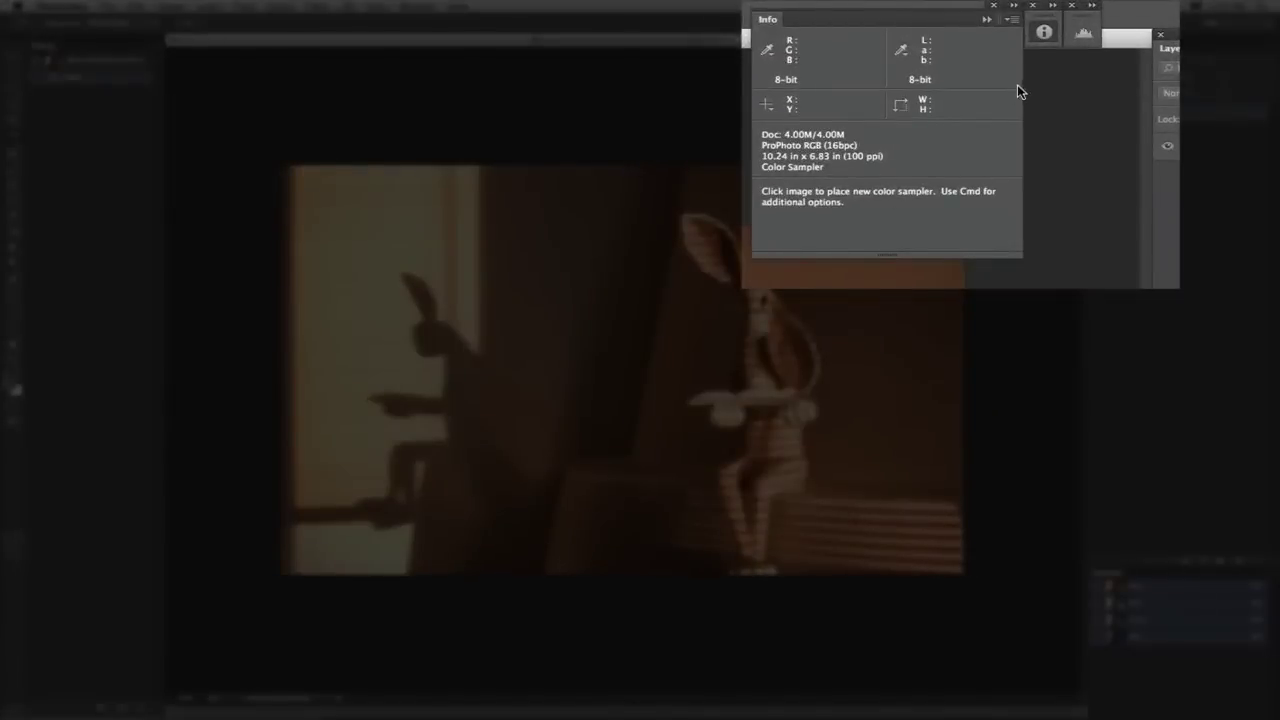
left_click(1012, 19)
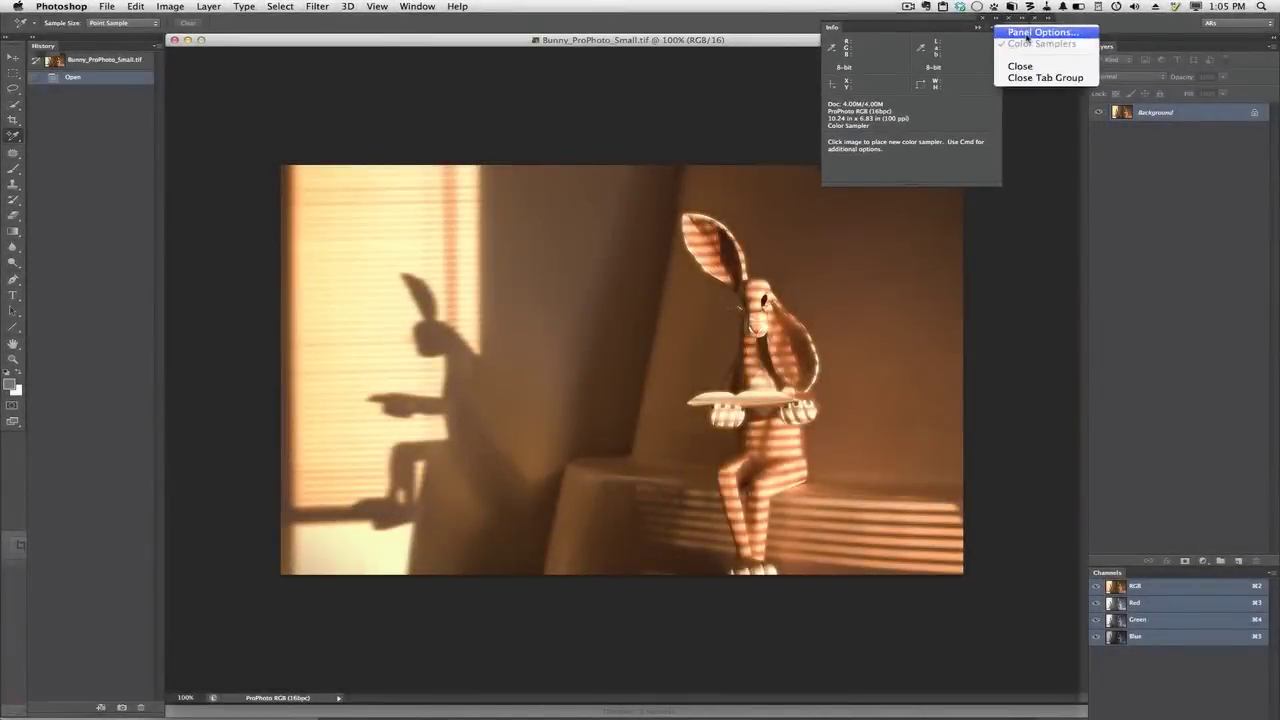
left_click(1085, 27)
left_click_drag(796, 349, 616, 30)
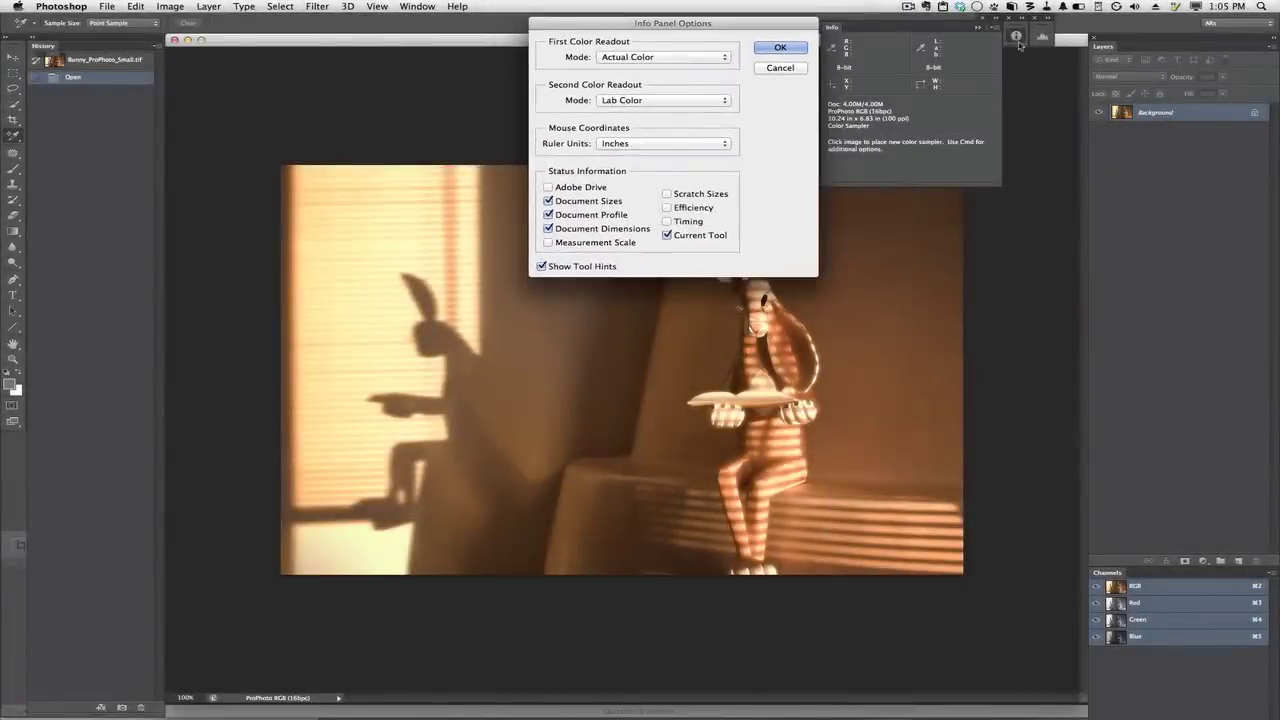
left_click(816, 44)
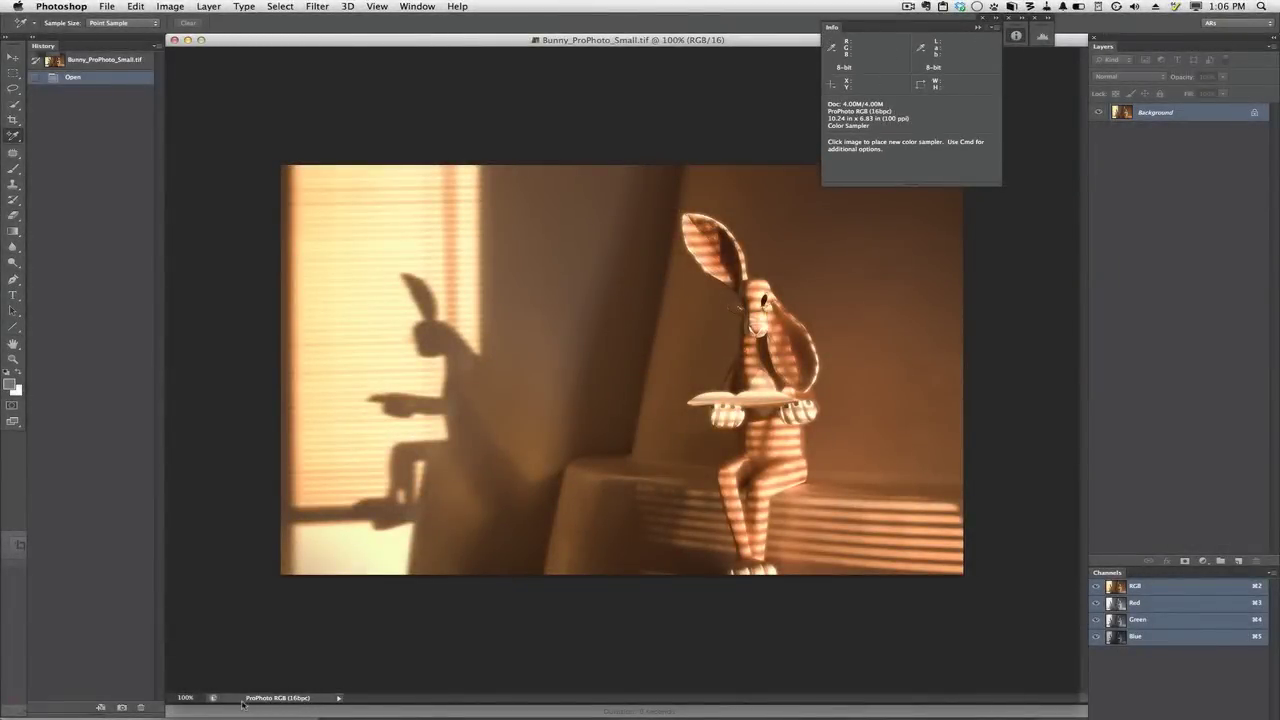
left_click(977, 27)
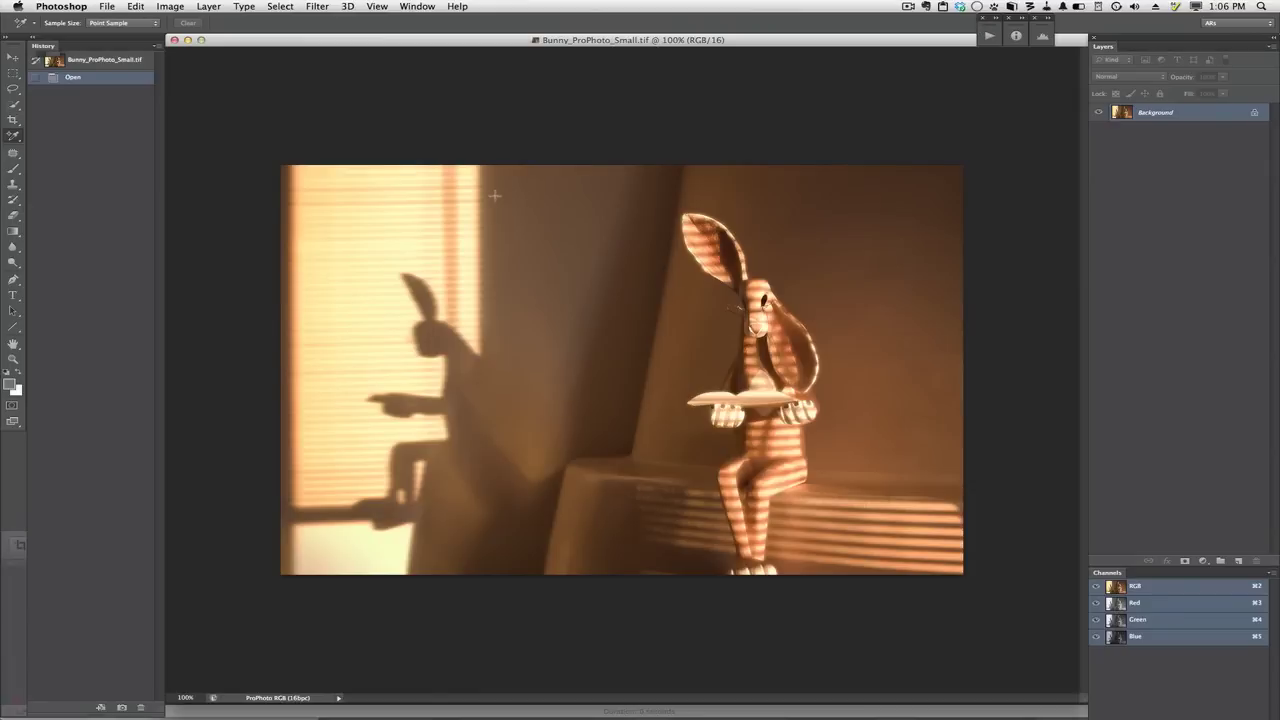
- Examine the Andrews Settings color management policies in Color Settings and leave without changes
key("super+shift+k")
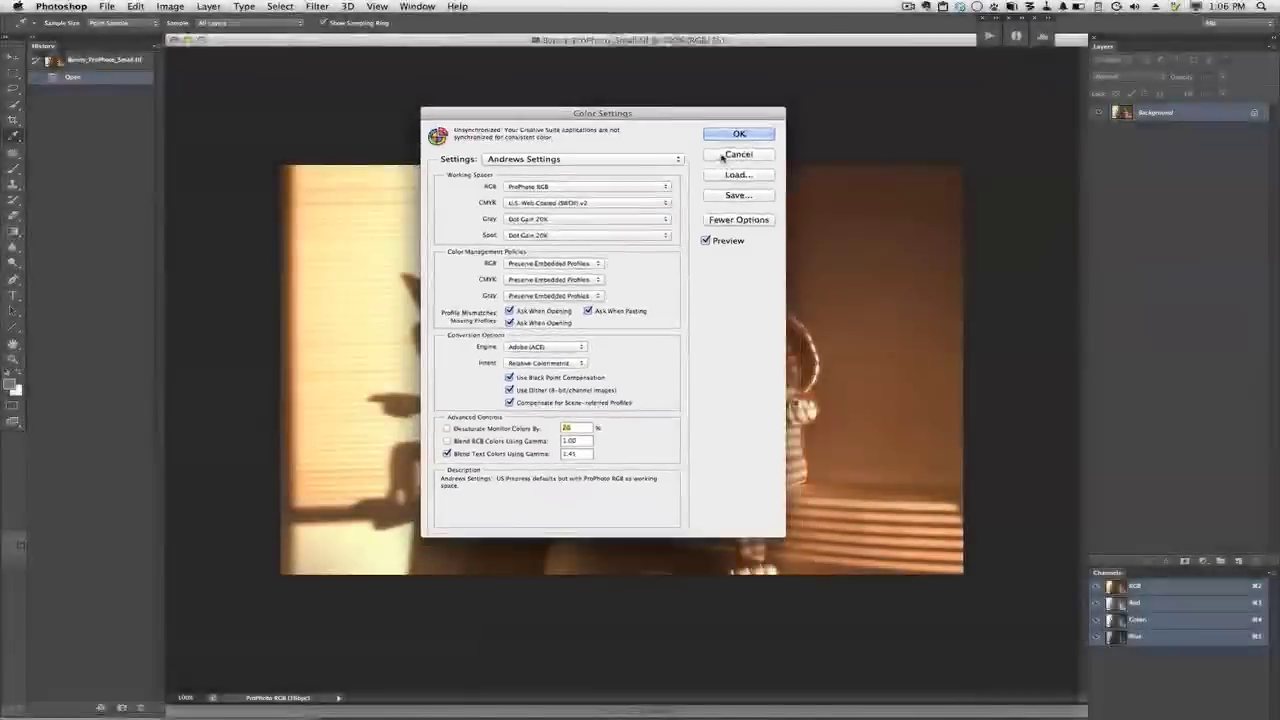
left_click(721, 155)
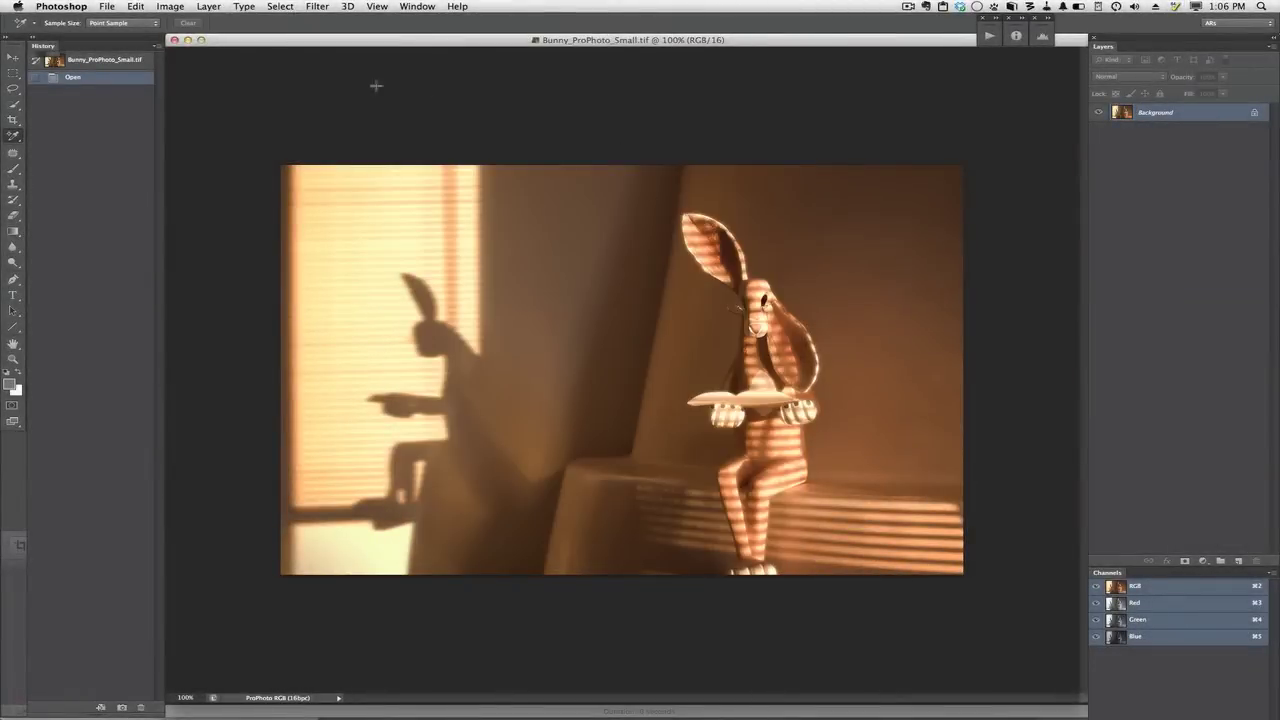
- Open the recent file Printer_Test_file.tif, choosing to use its embedded profile instead of the working space
left_click(106, 7)
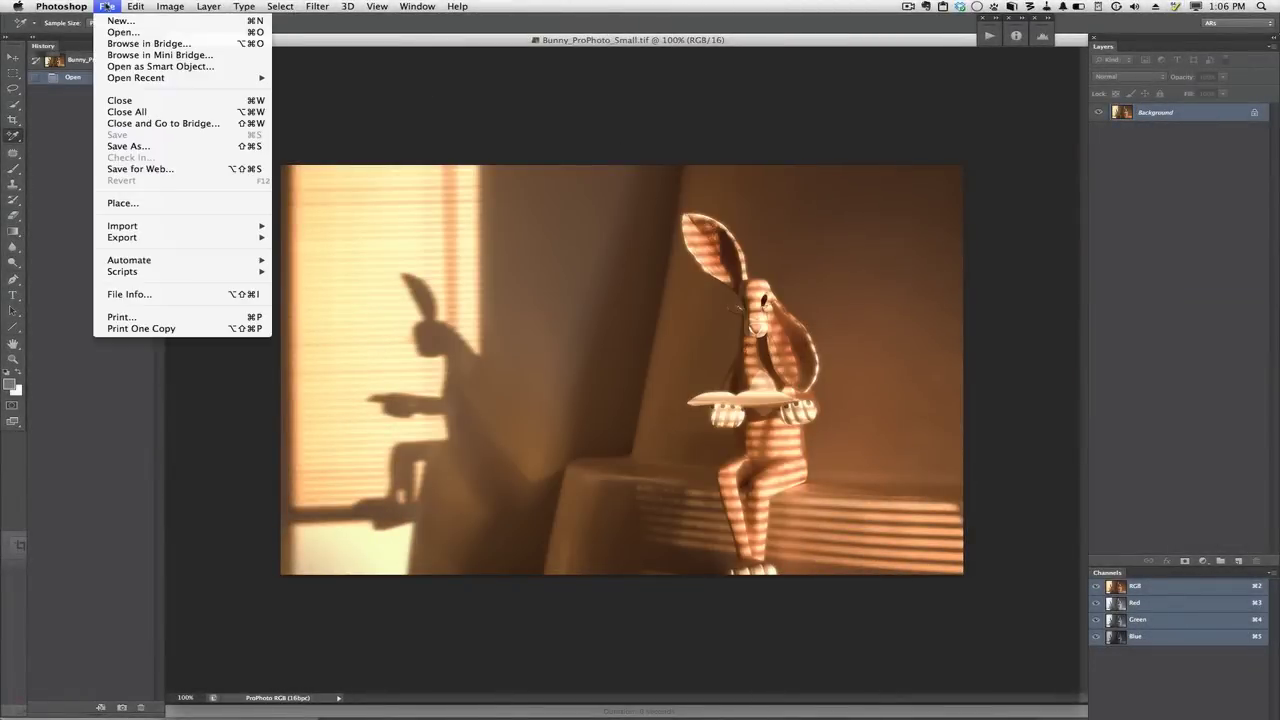
mouse_move(150, 78)
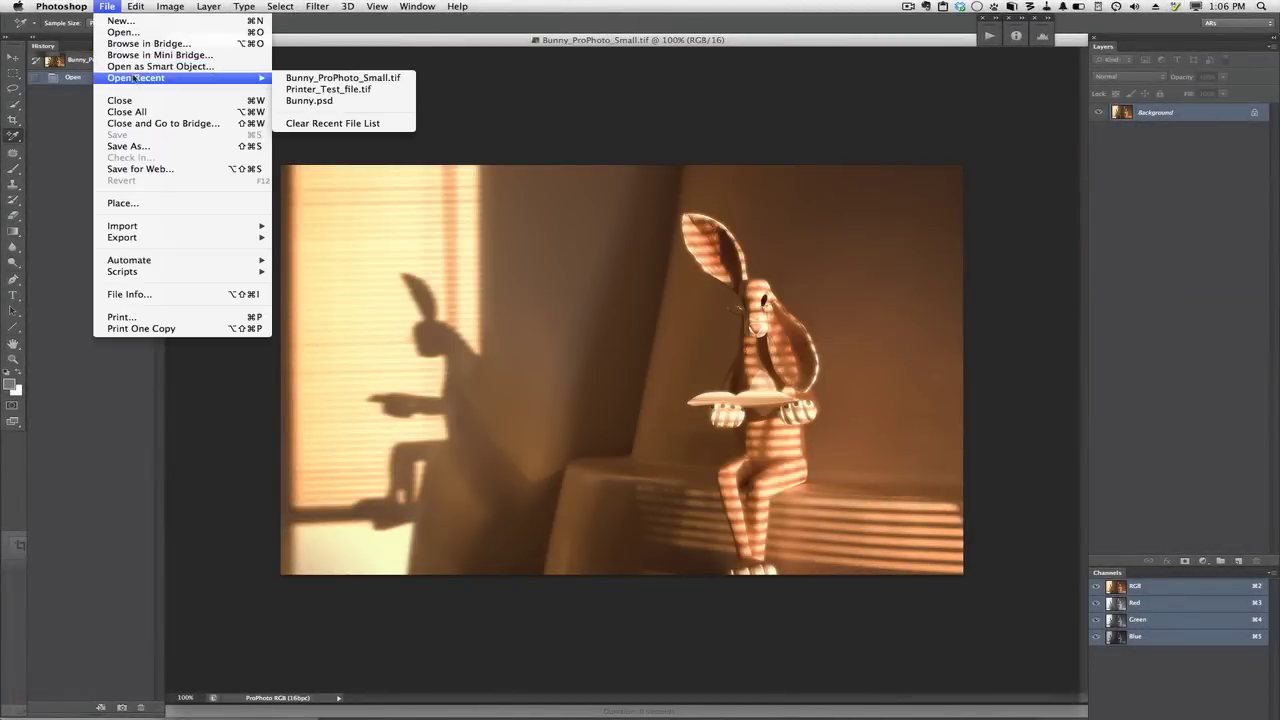
left_click(367, 92)
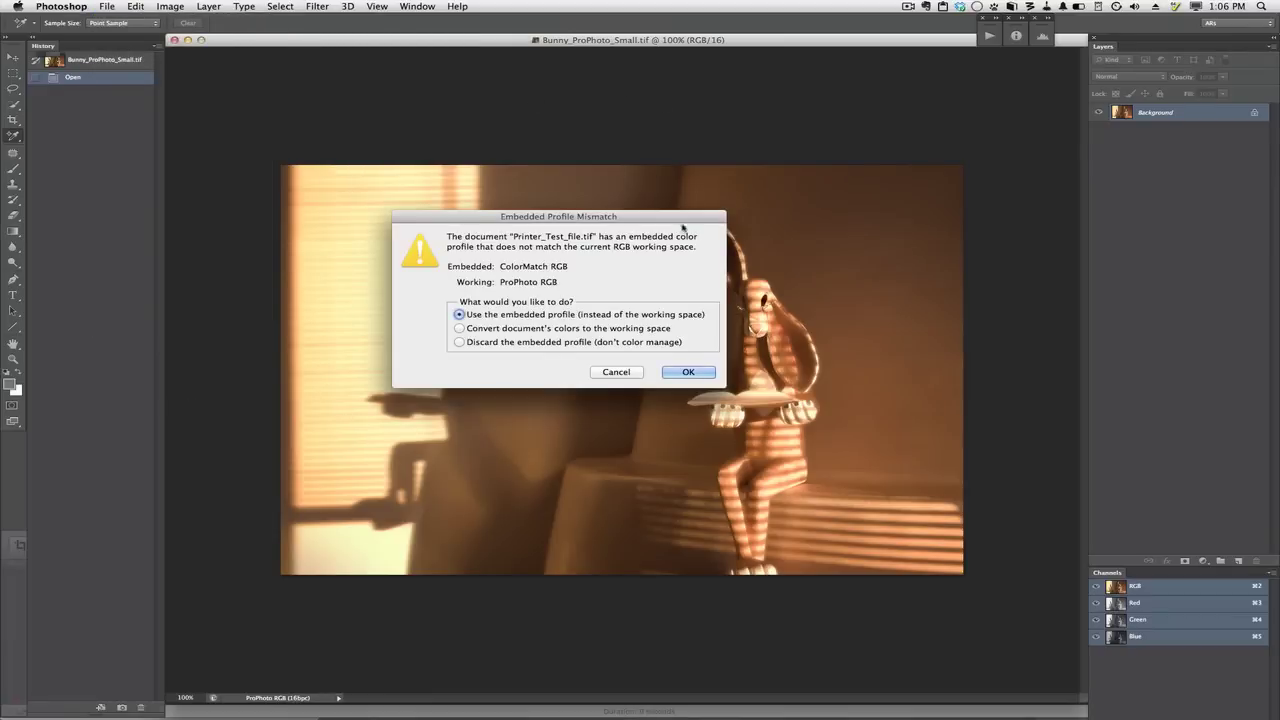
left_click_drag(646, 218, 713, 197)
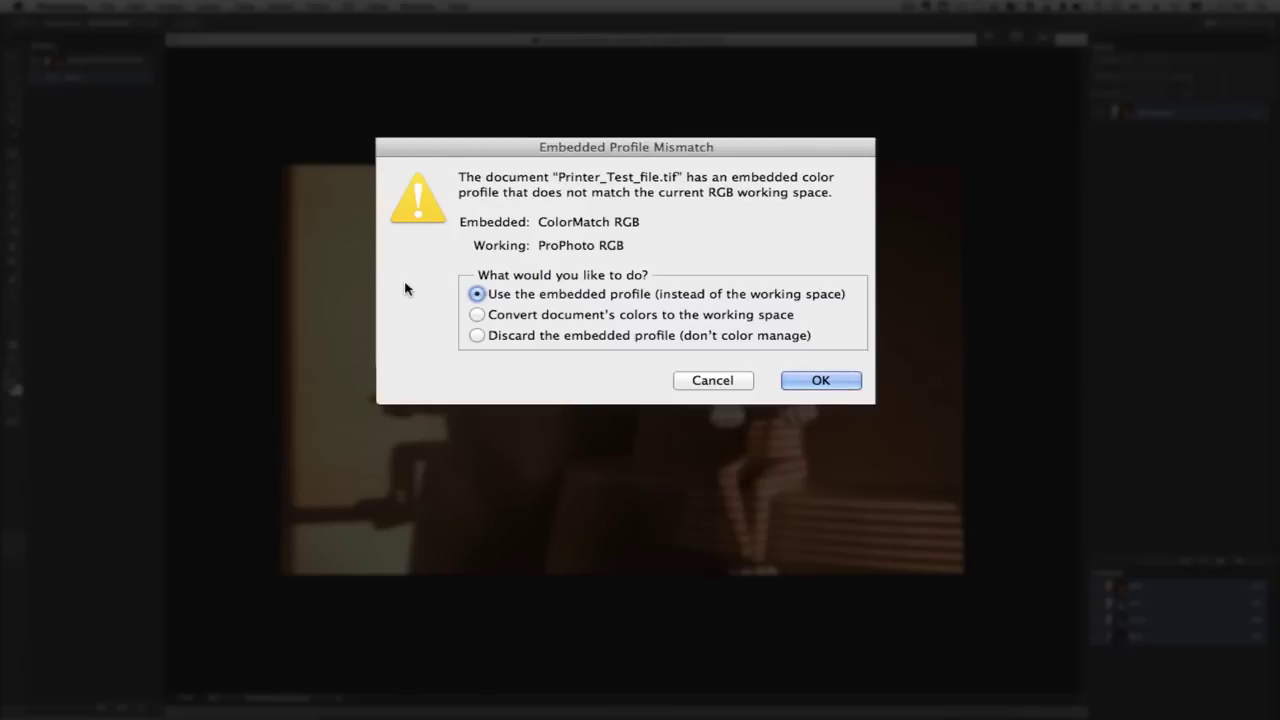
left_click(476, 315)
left_click(477, 294)
left_click(752, 343)
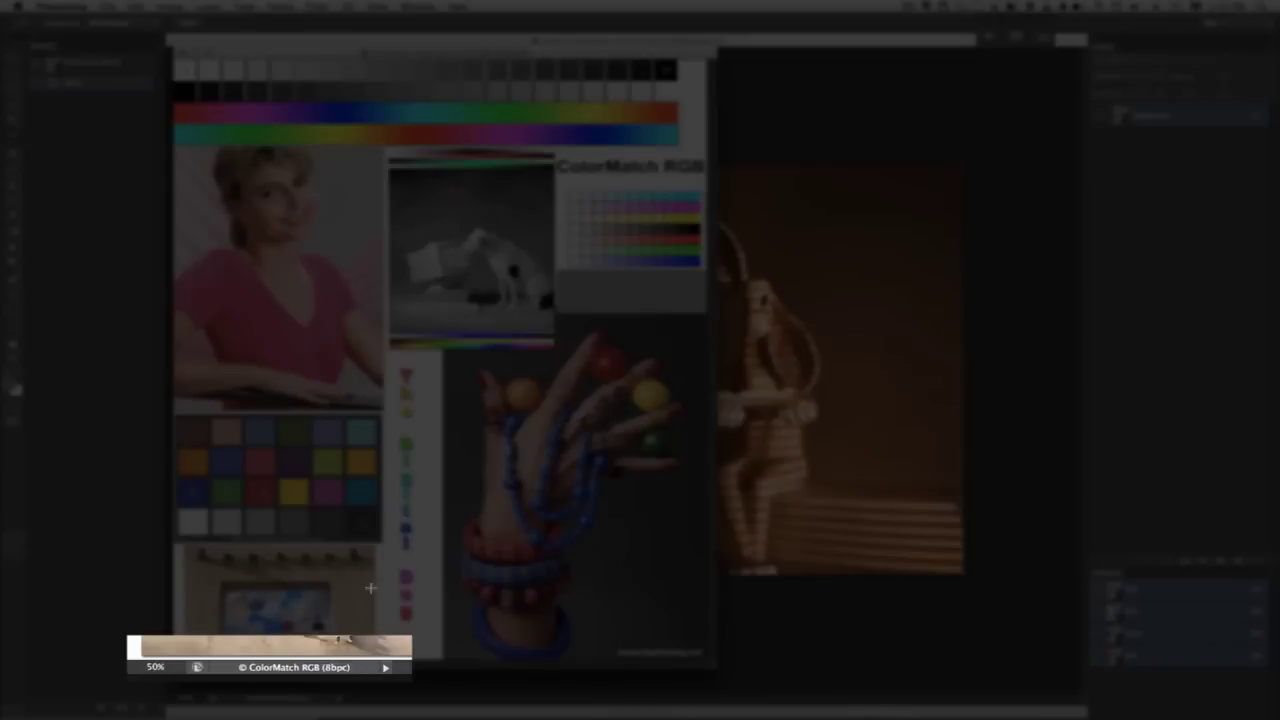
- Turn off Ask When Opening for profile mismatches in Color Settings, keeping ProPhoto RGB as the RGB working space, and accept
key("super+shift+k")
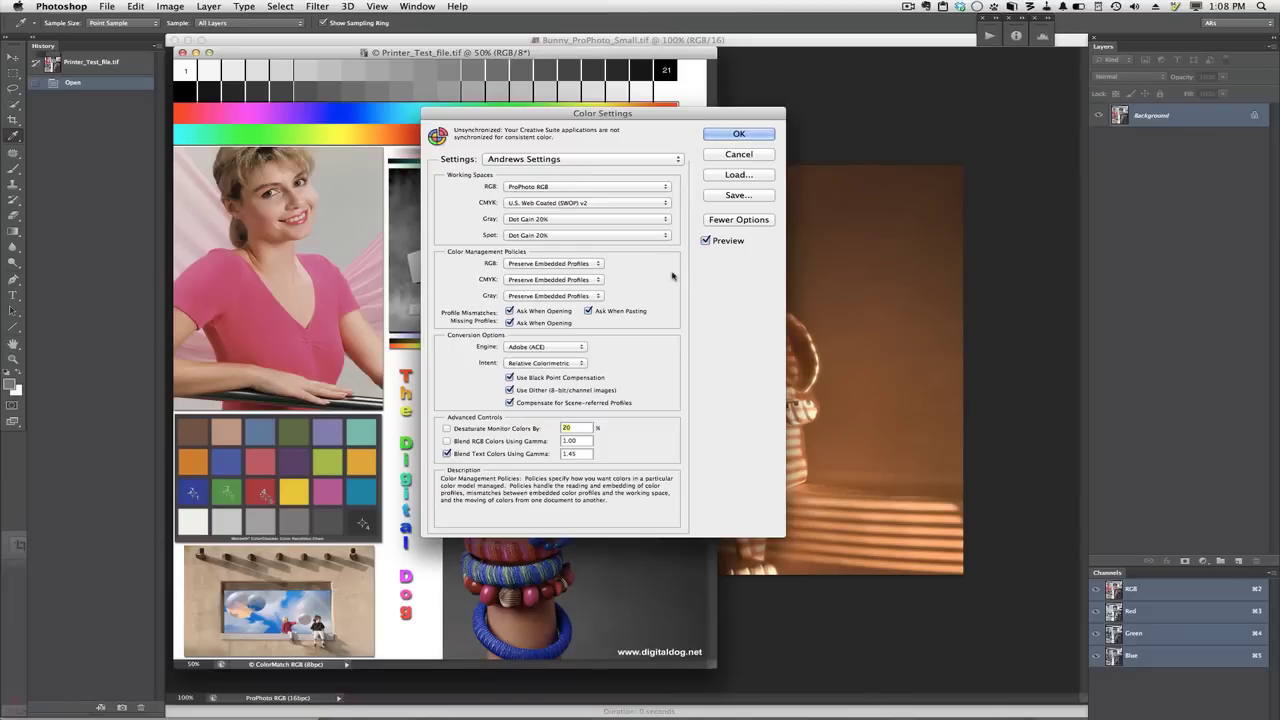
left_click(545, 187)
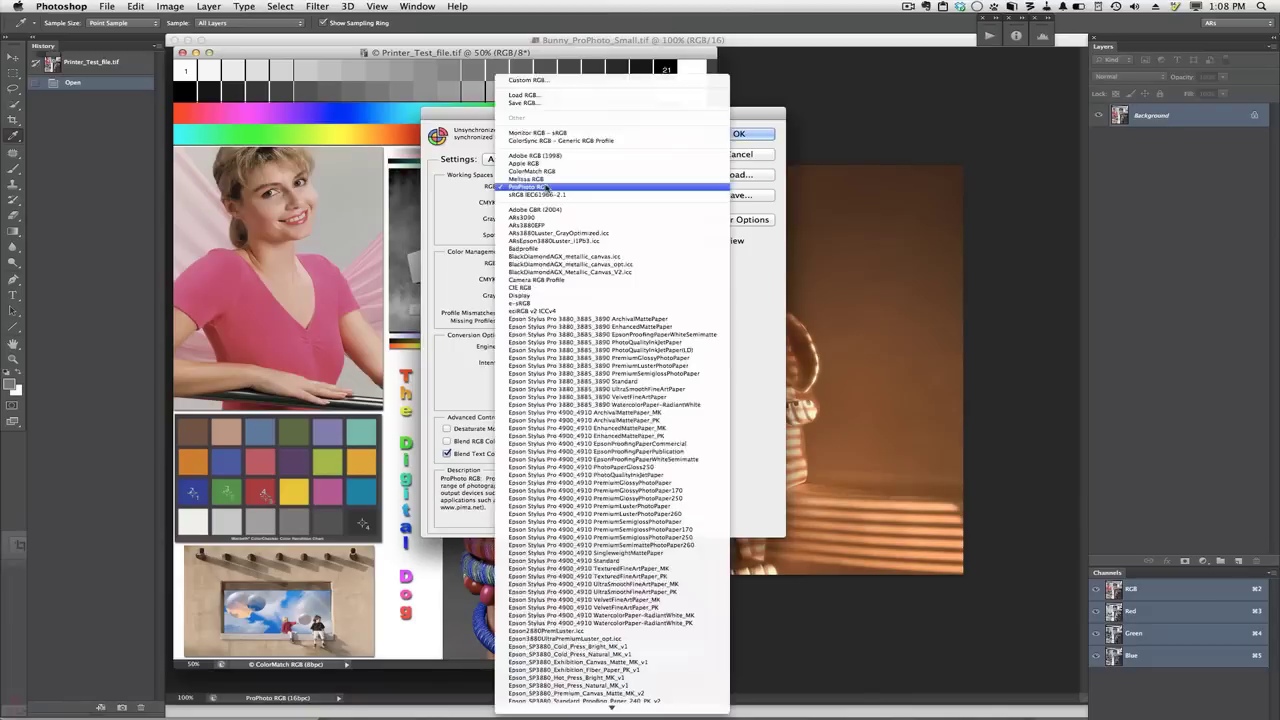
left_click(460, 189)
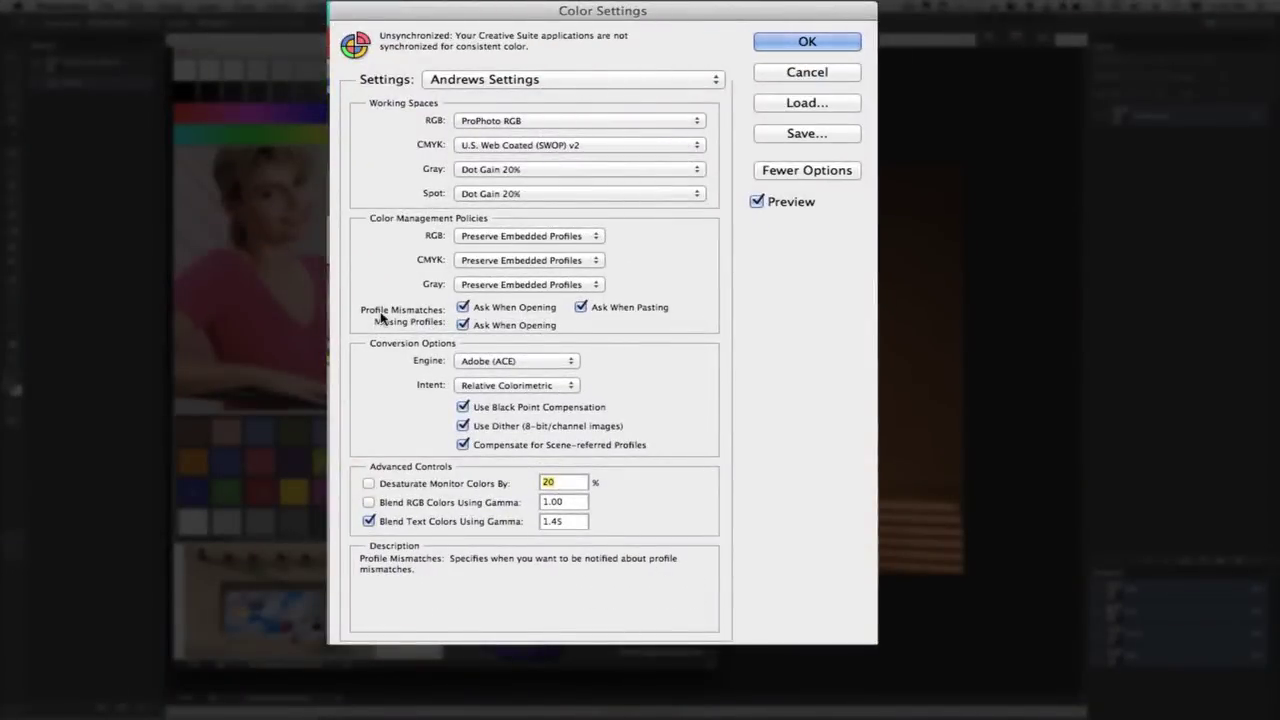
left_click(462, 307)
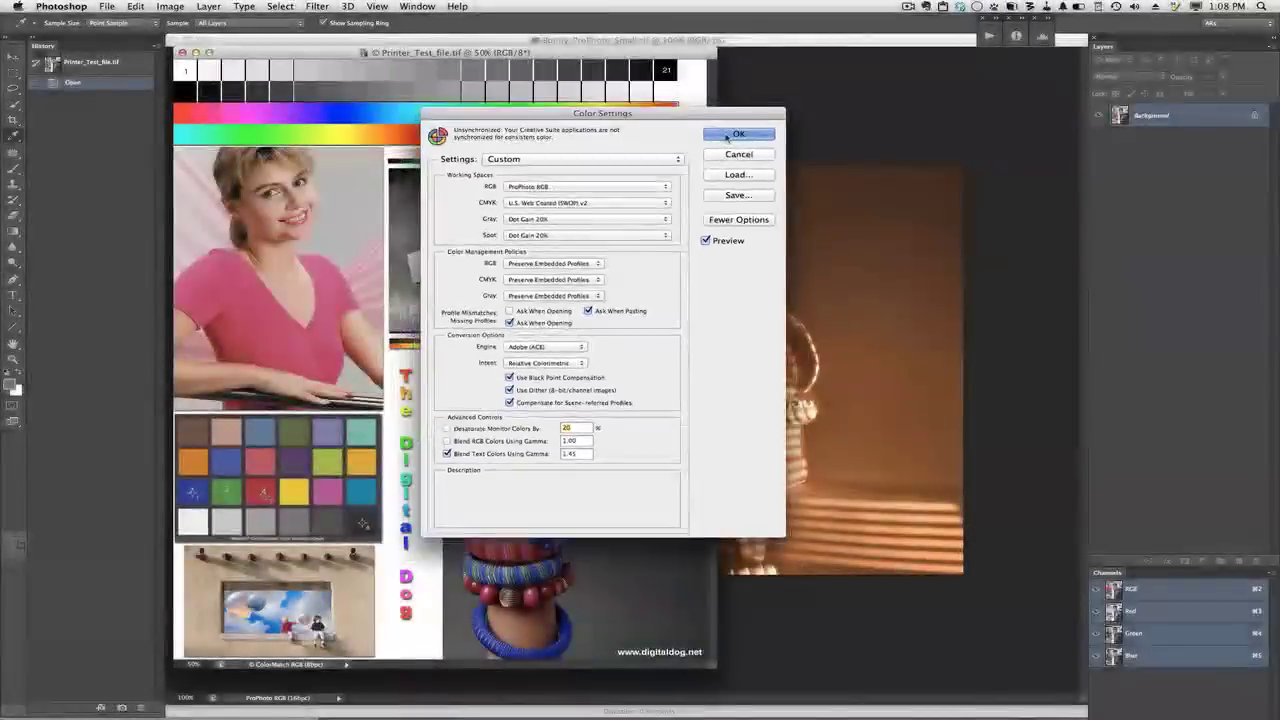
left_click(728, 135)
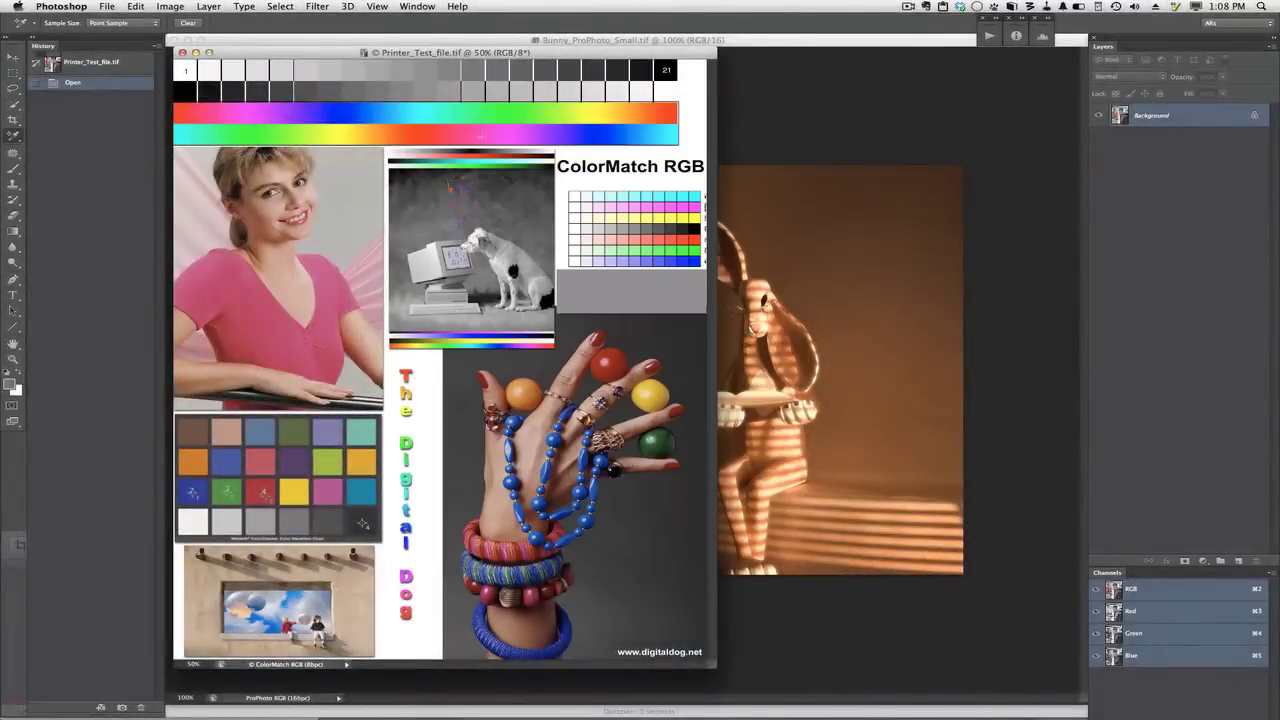
- Close Printer_Test_file.tif, reopen it from the recent files, and check its document profile in the window's status information
left_click(183, 52)
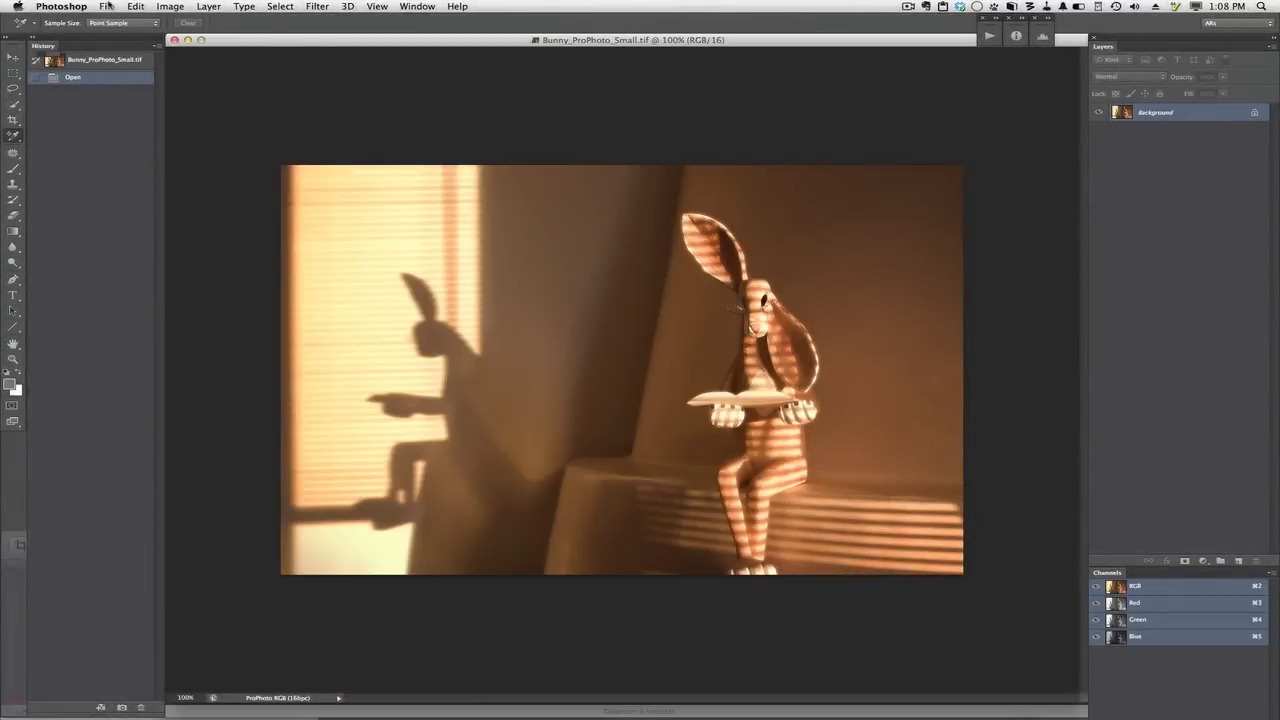
left_click(107, 5)
mouse_move(203, 79)
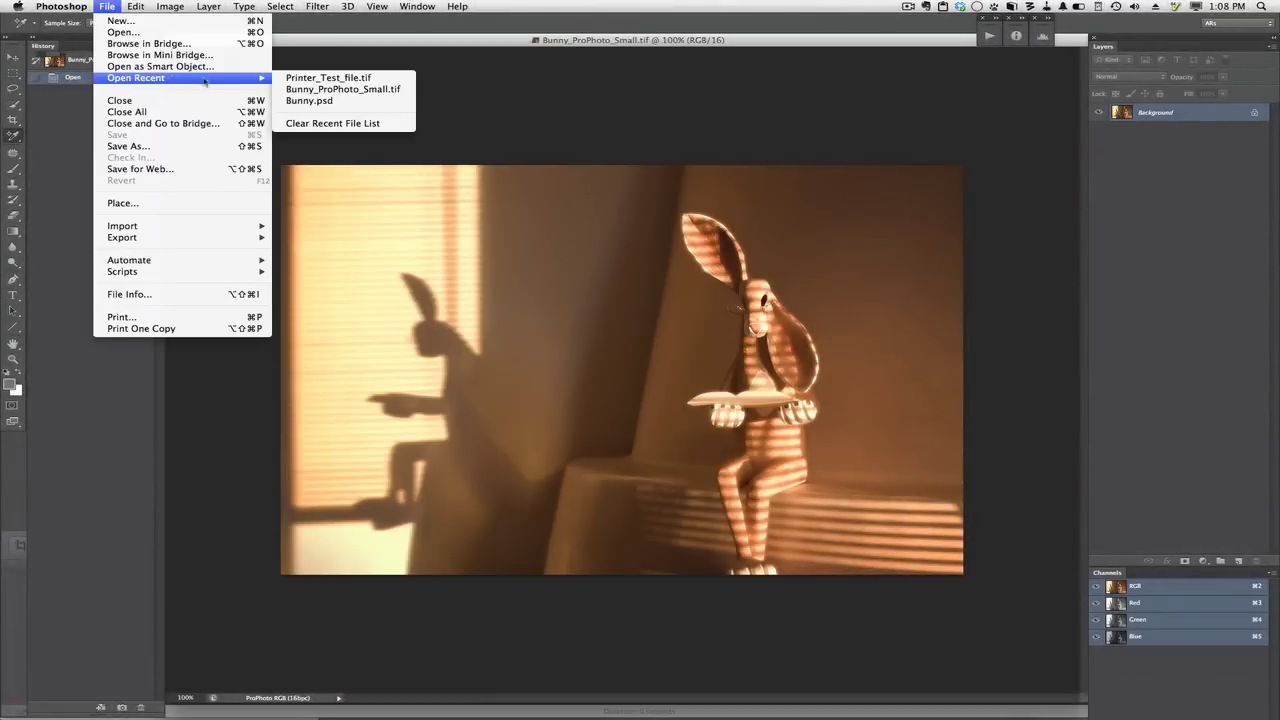
left_click(391, 80)
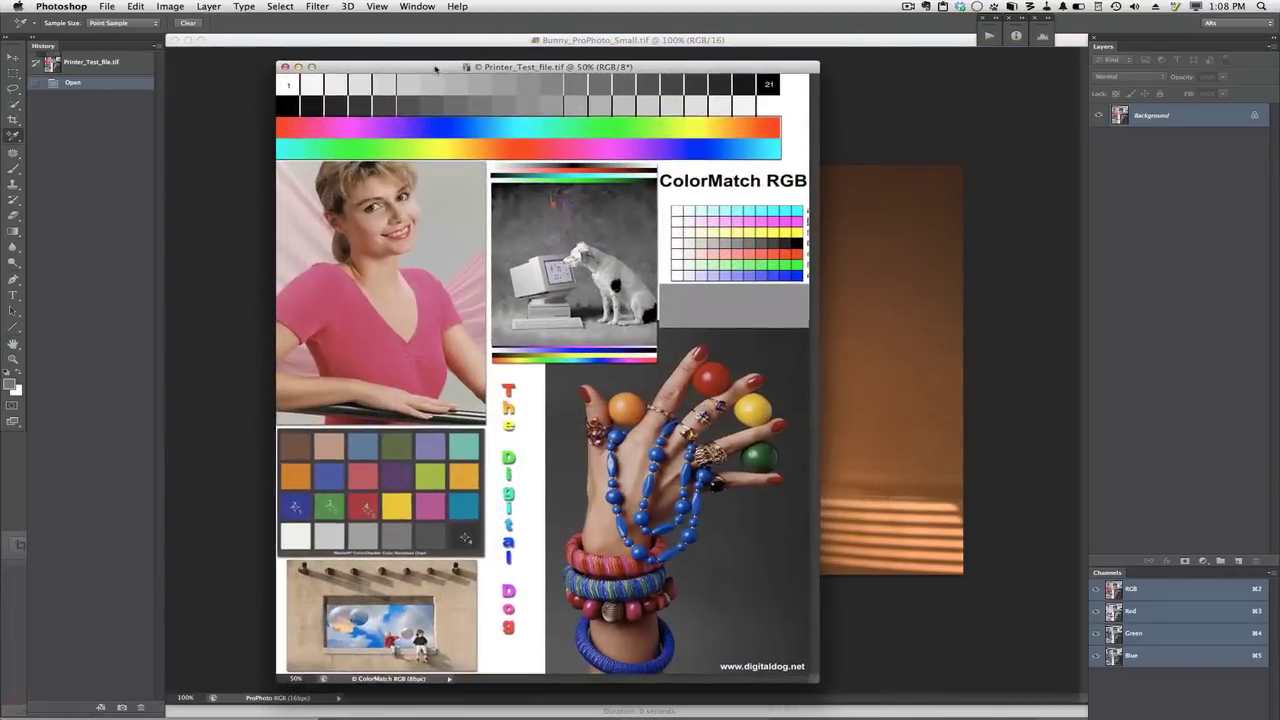
left_click_drag(435, 69, 434, 68)
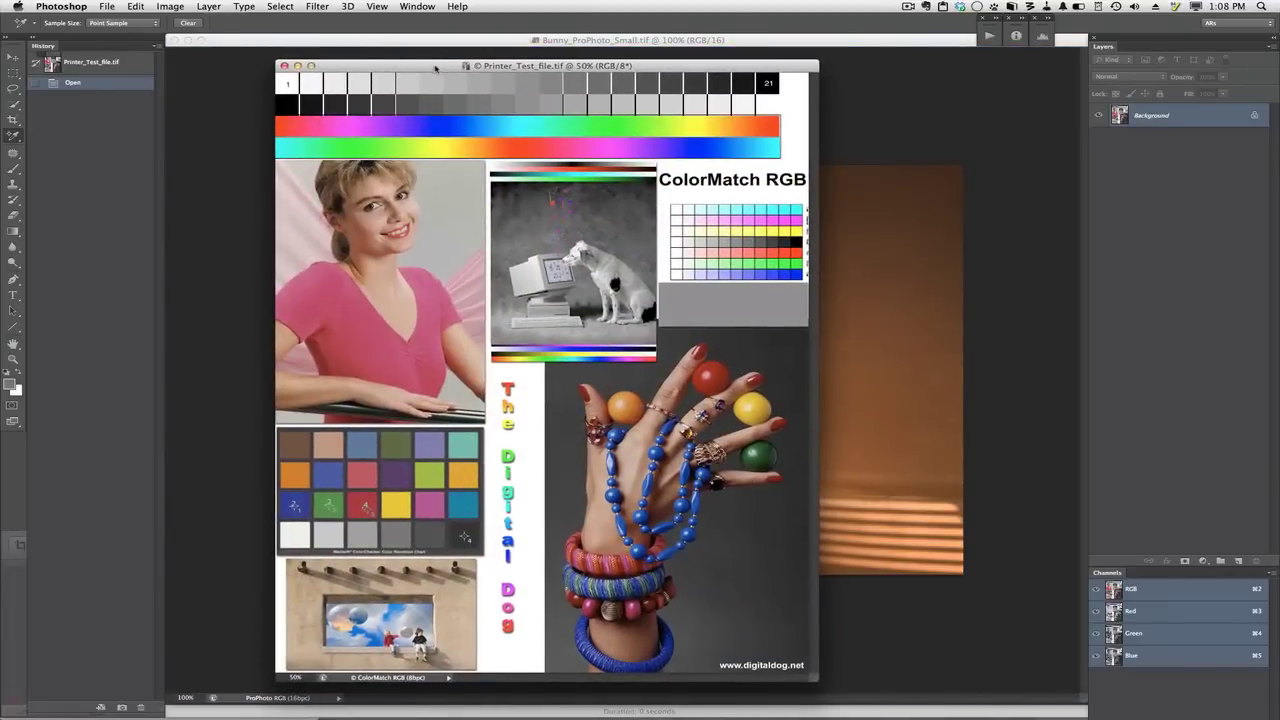
left_click(448, 678)
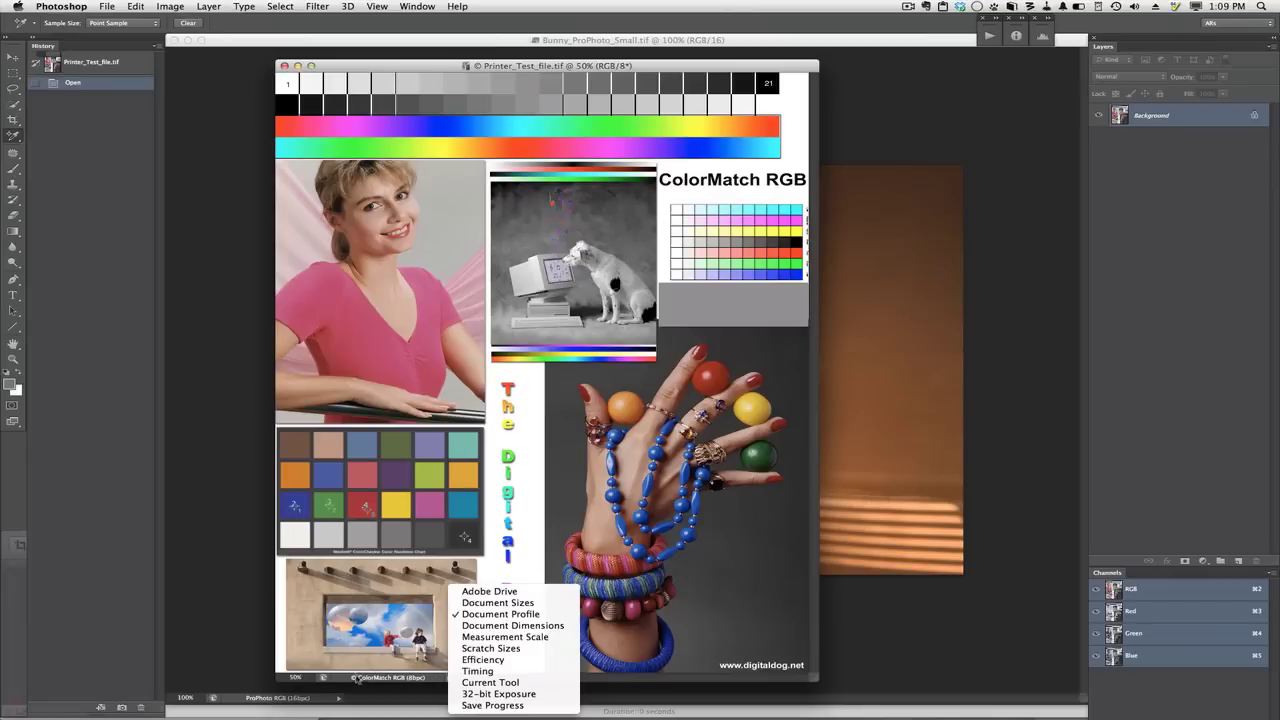
left_click(387, 678)
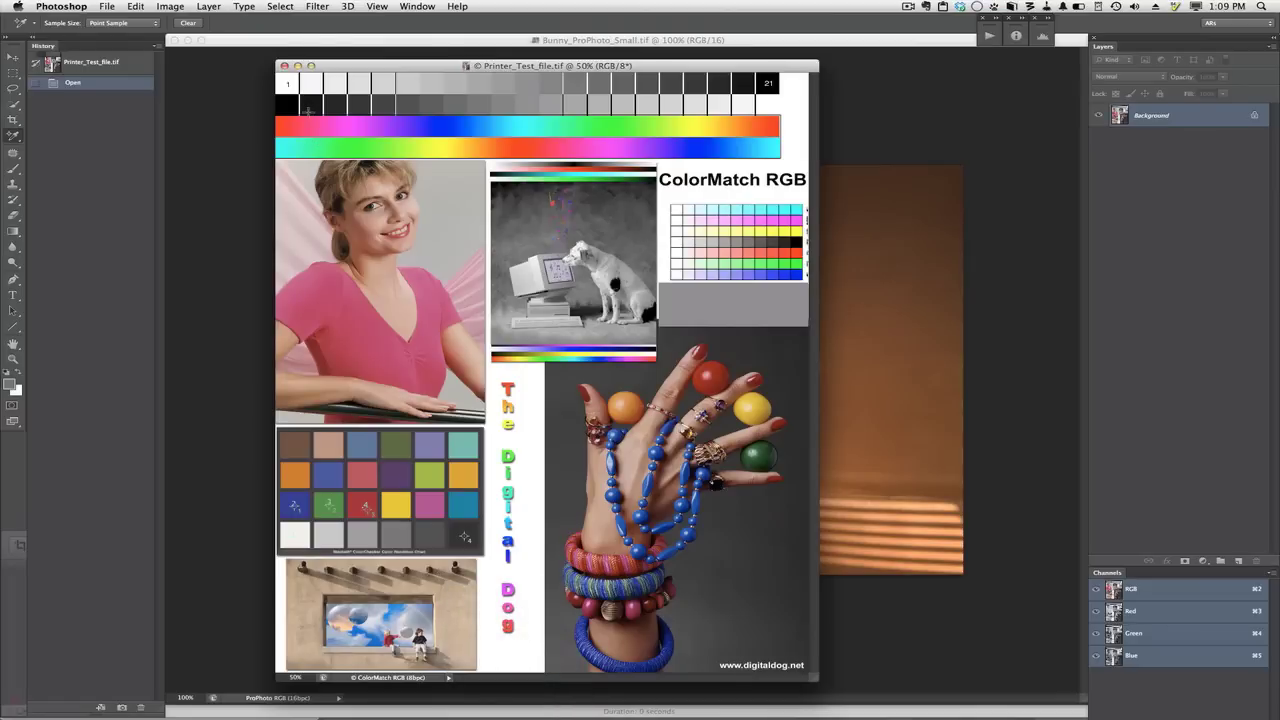
- Re-enable Ask When Opening for profile mismatches in Color Settings and select the Andrews Settings preset
key("super+shift+k")
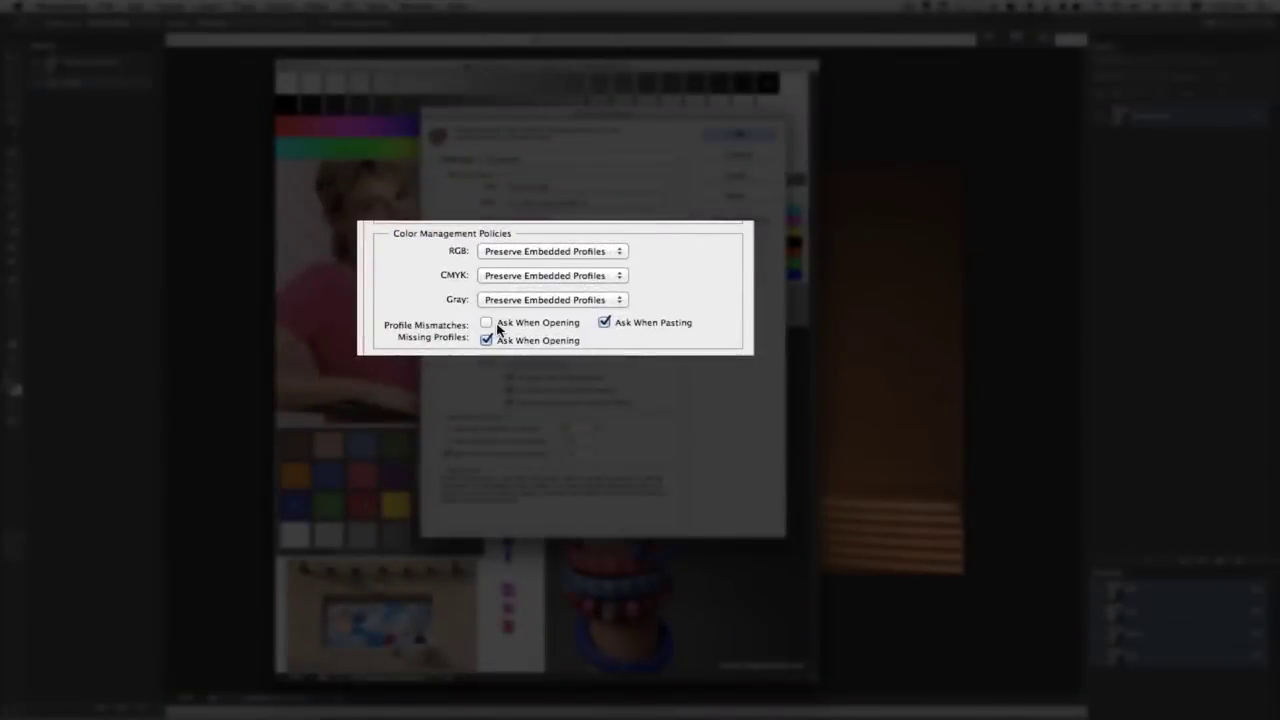
left_click(516, 326)
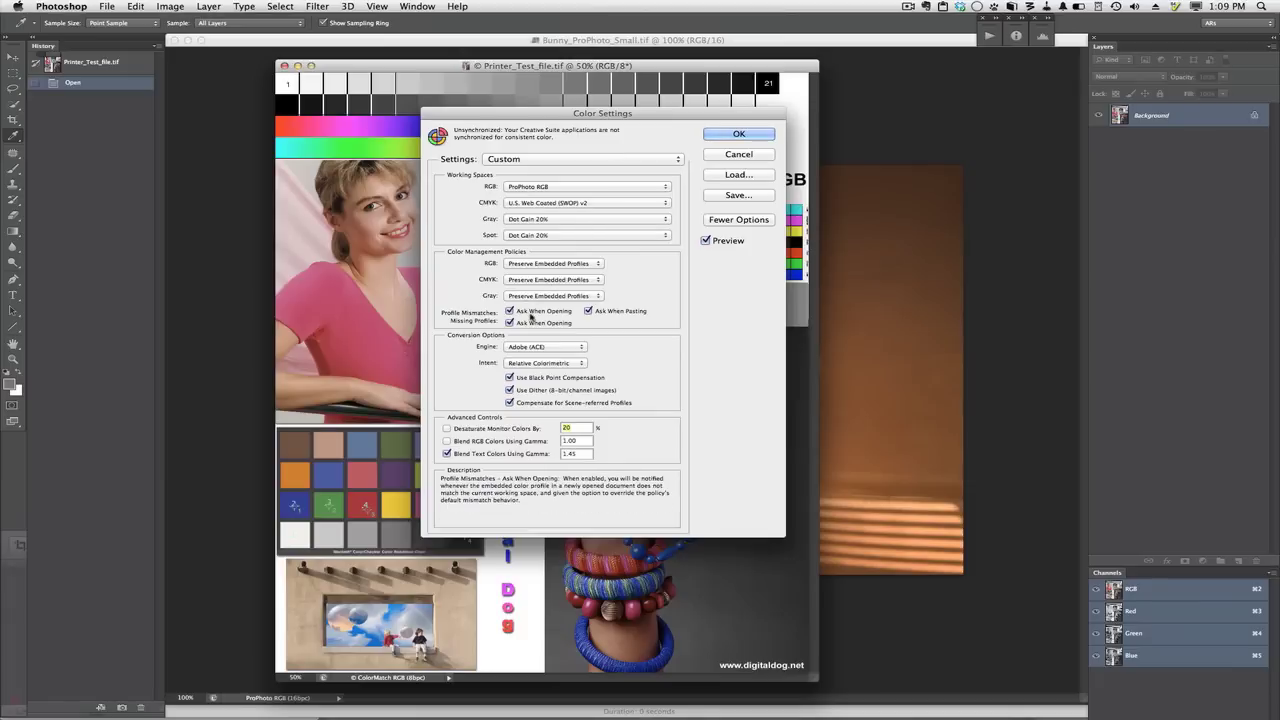
left_click(535, 160)
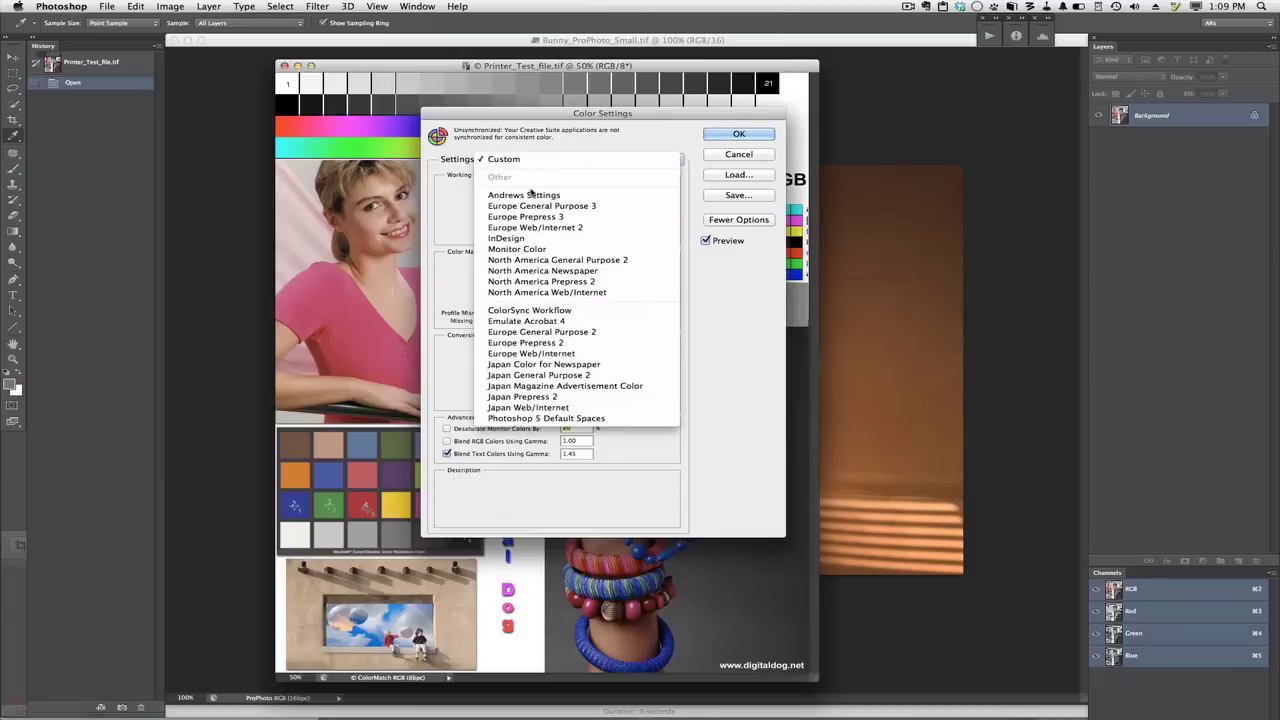
left_click(530, 195)
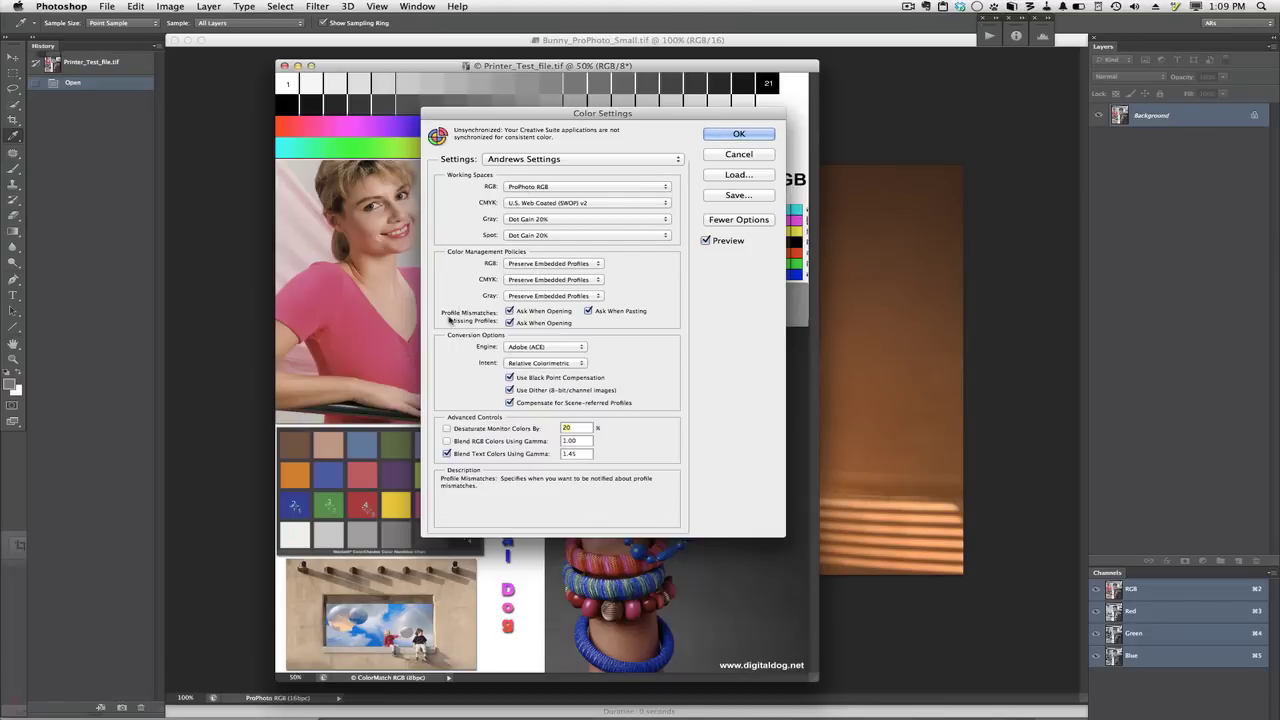
- Set the RGB color management policy to Convert to Working RGB and accept the color settings
left_click(586, 265)
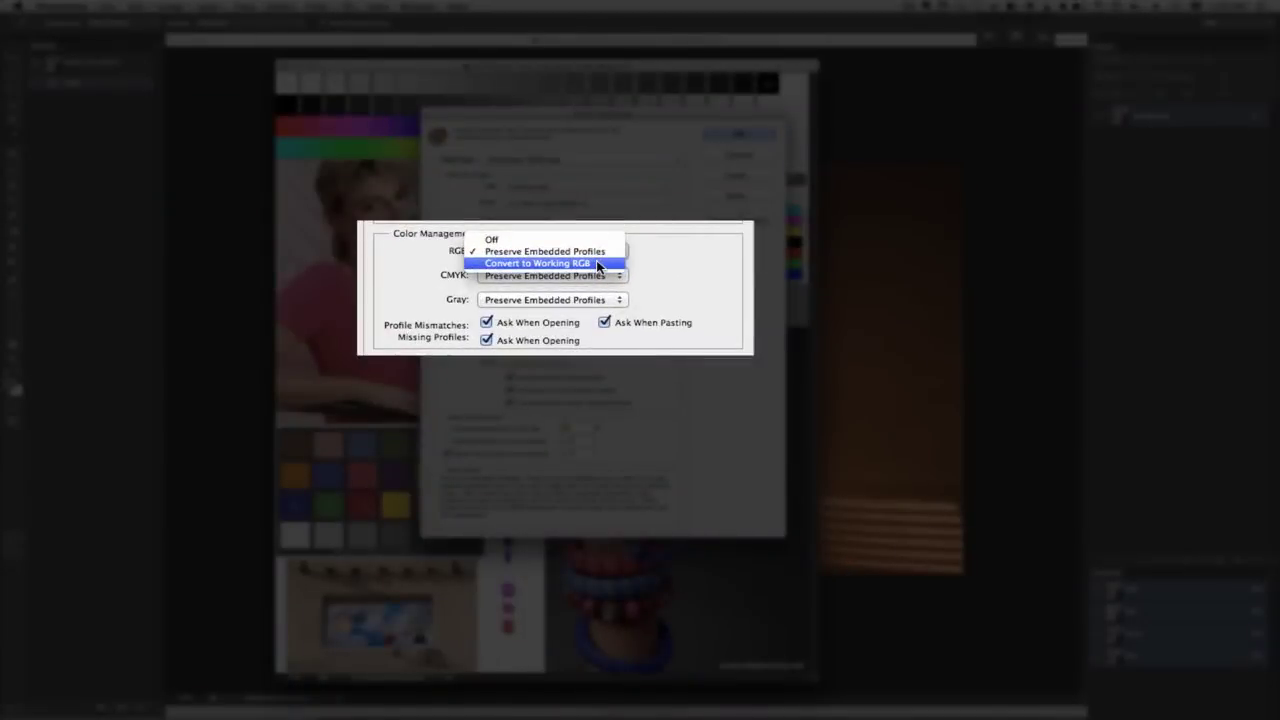
left_click(598, 265)
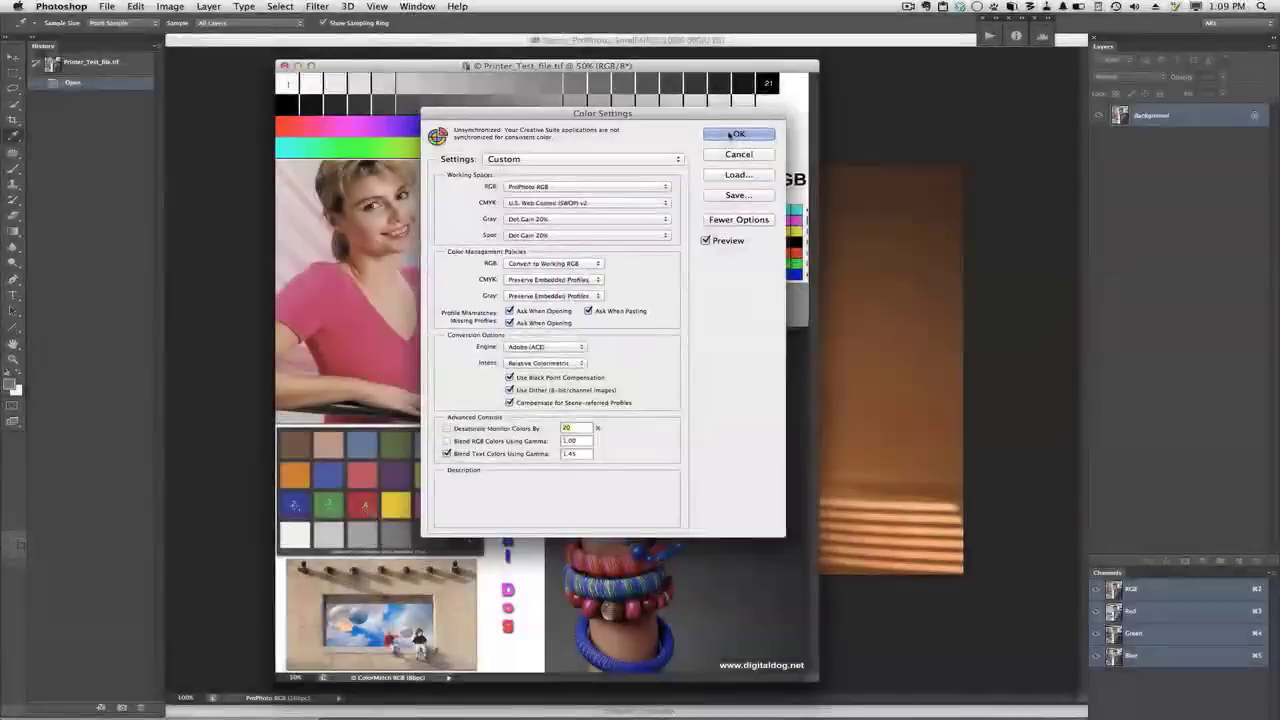
left_click(736, 134)
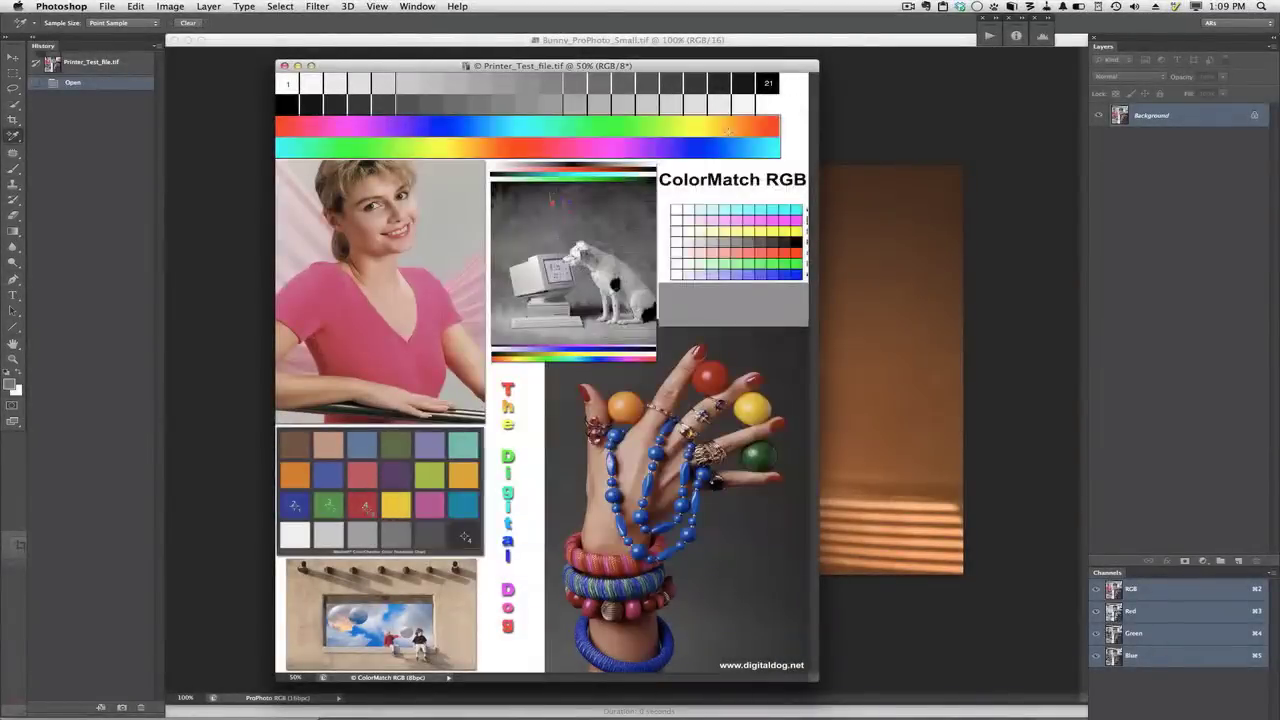
- Close Printer_Test_file.tif and reopen it from the recent files, converting the document's colors to the working space
left_click(284, 66)
left_click(107, 6)
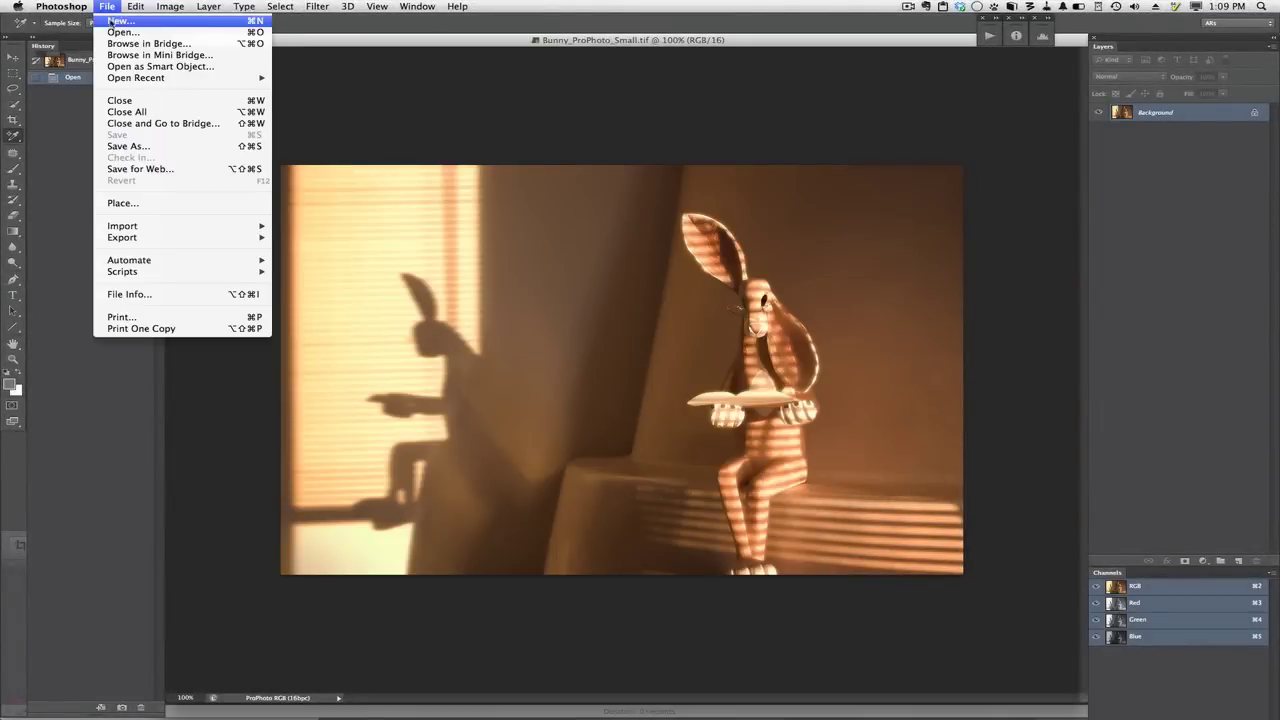
mouse_move(135, 78)
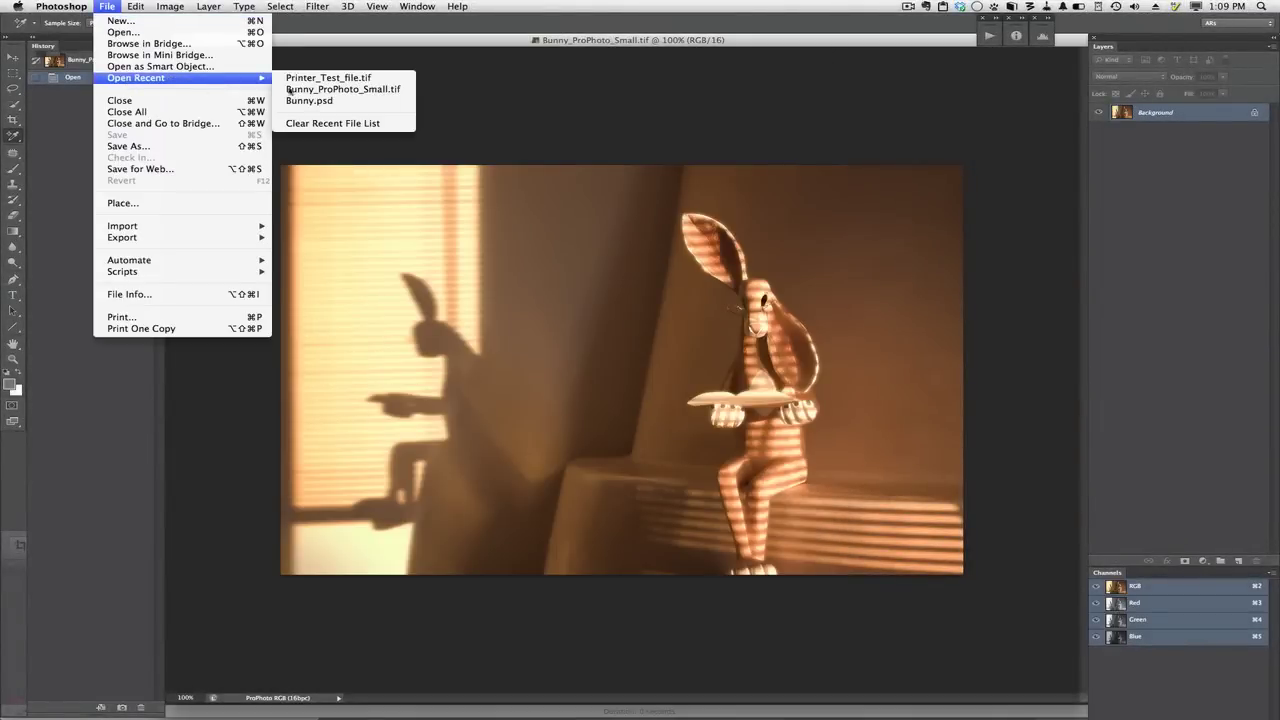
left_click(340, 77)
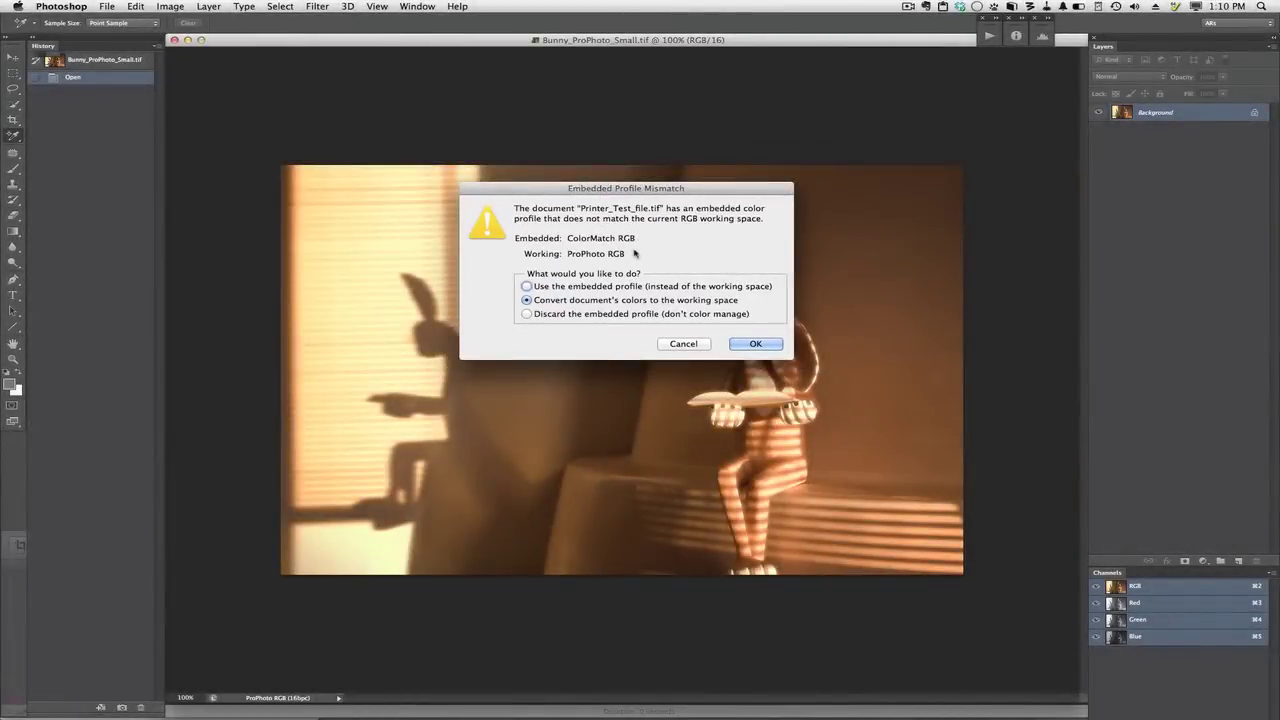
left_click(755, 344)
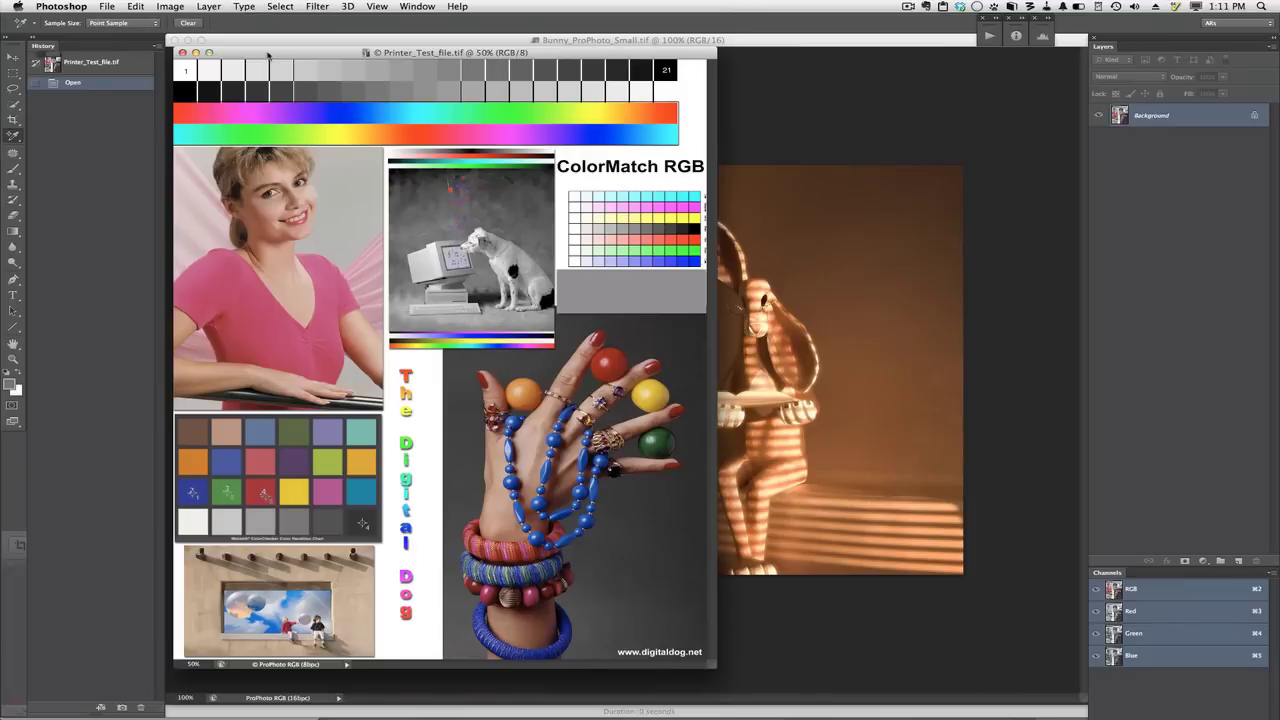
- In Color Settings, set the RGB working space to sRGB IEC61966-2.1, keep Convert to Working RGB, and disable Ask When Opening for profile mismatches
key("shift+super+k")
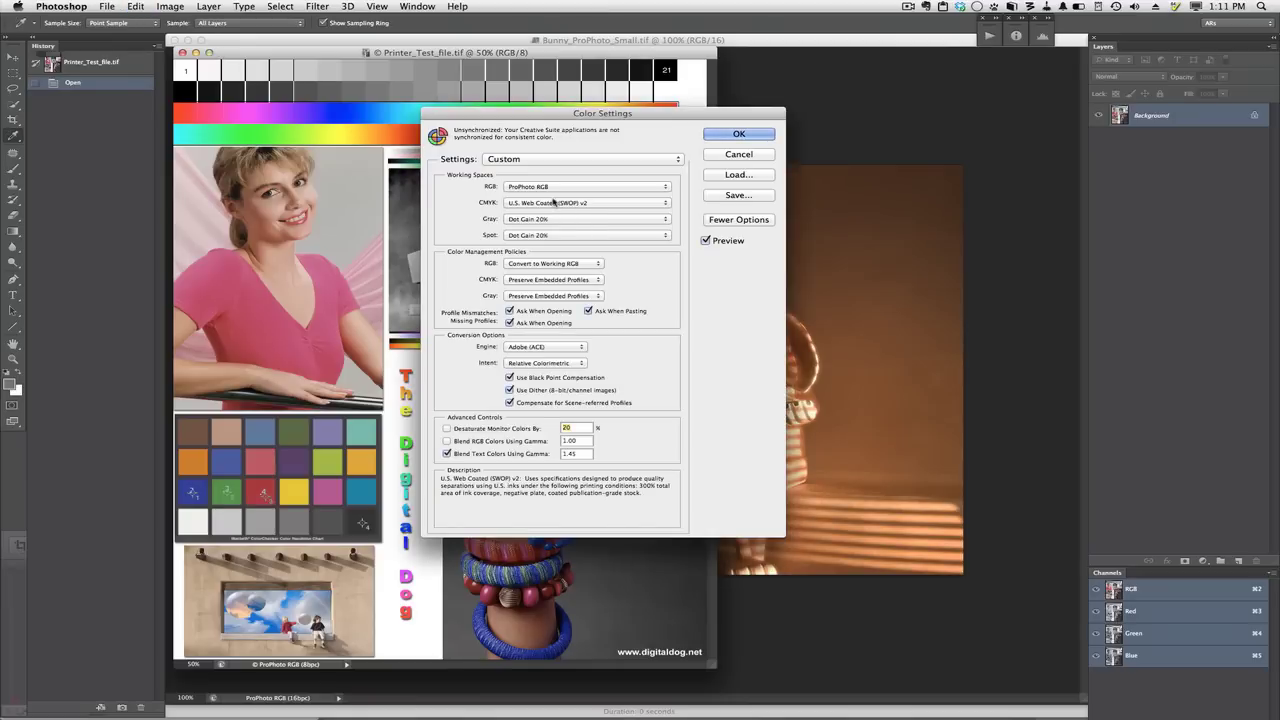
left_click(524, 182)
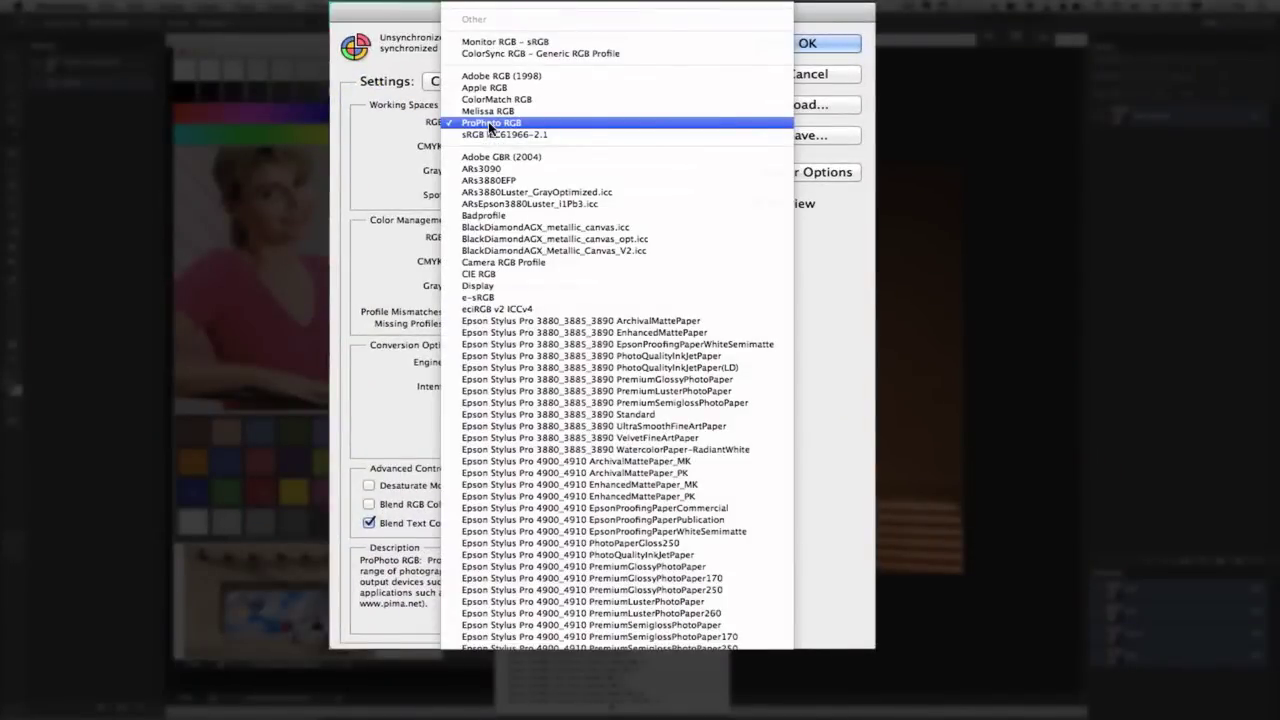
left_click(490, 138)
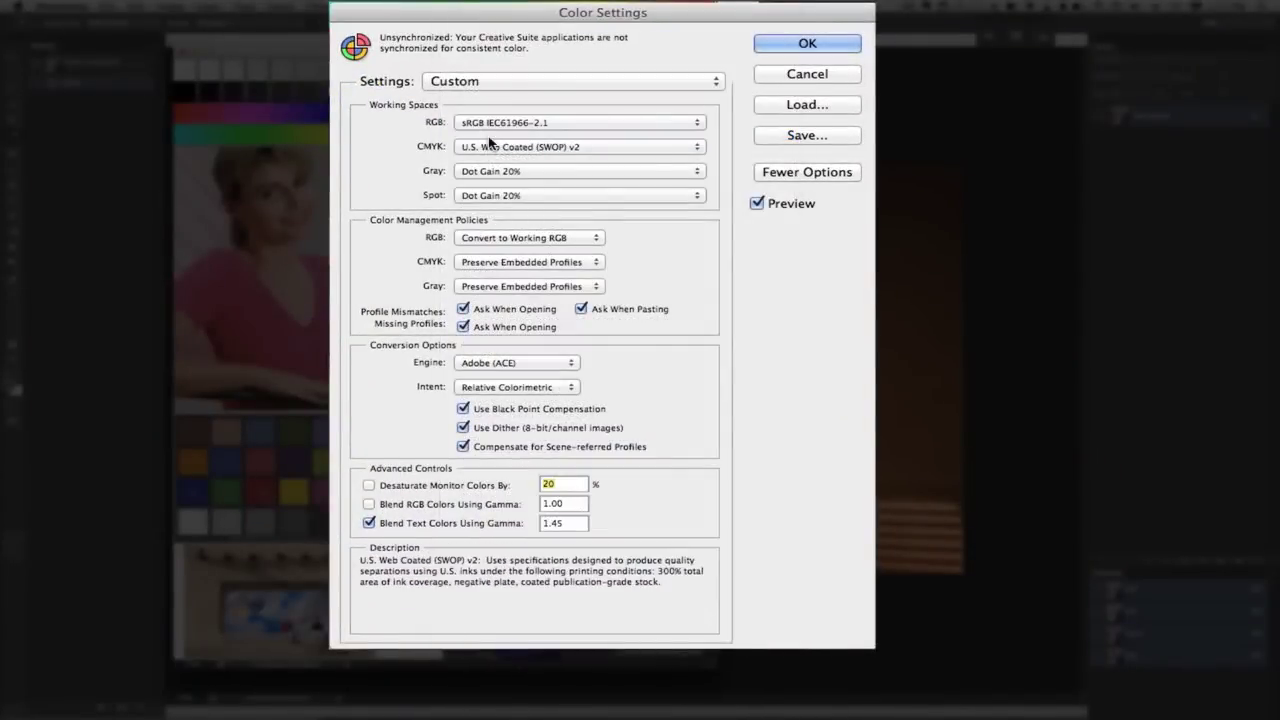
left_click(510, 238)
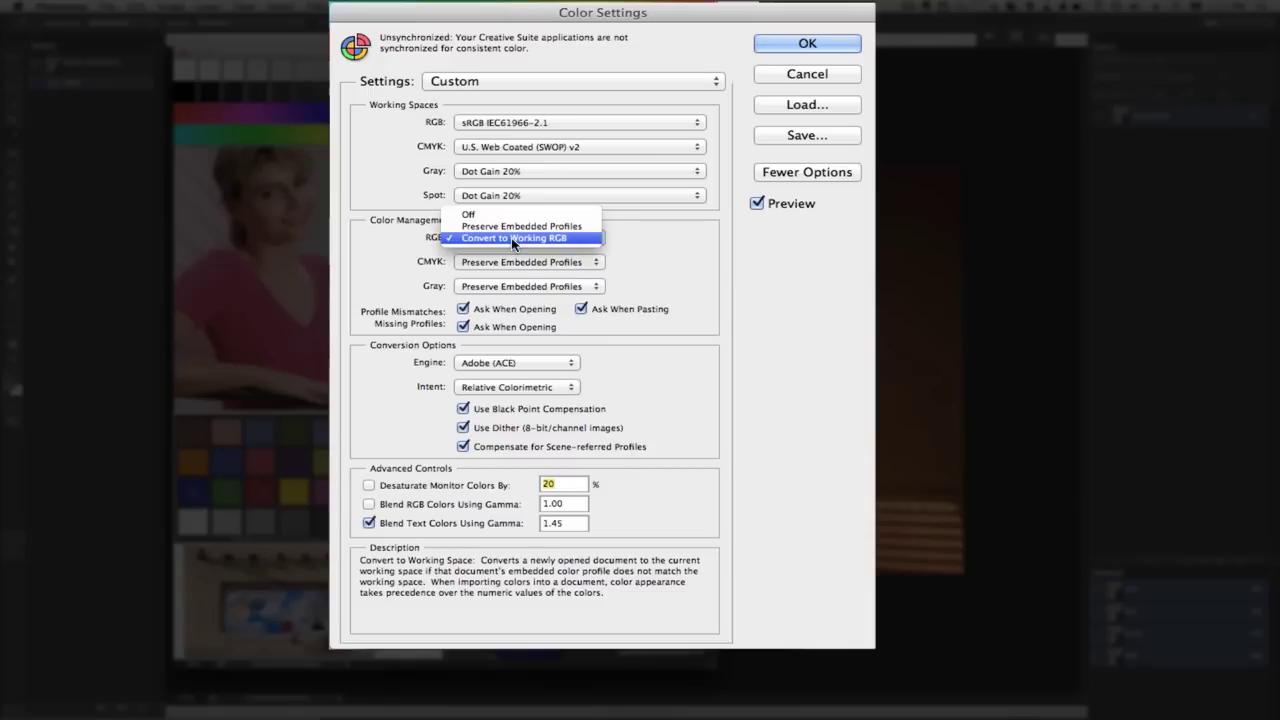
left_click(575, 239)
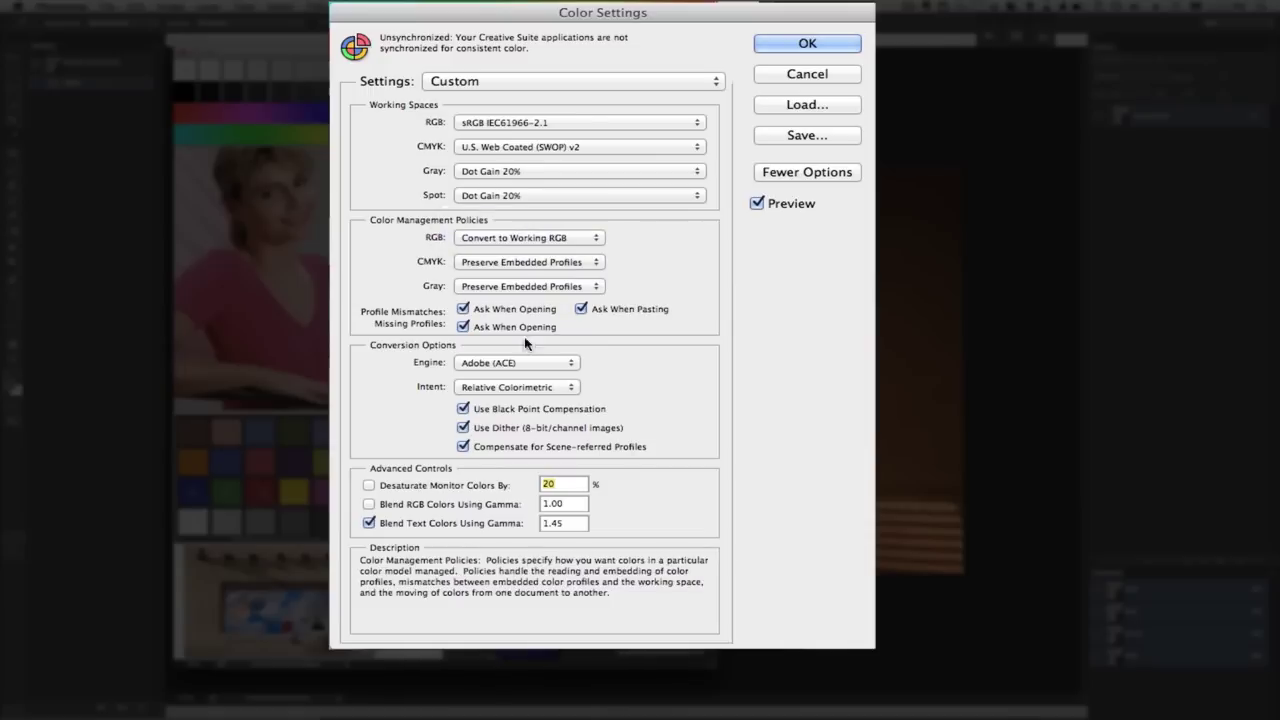
left_click(464, 310)
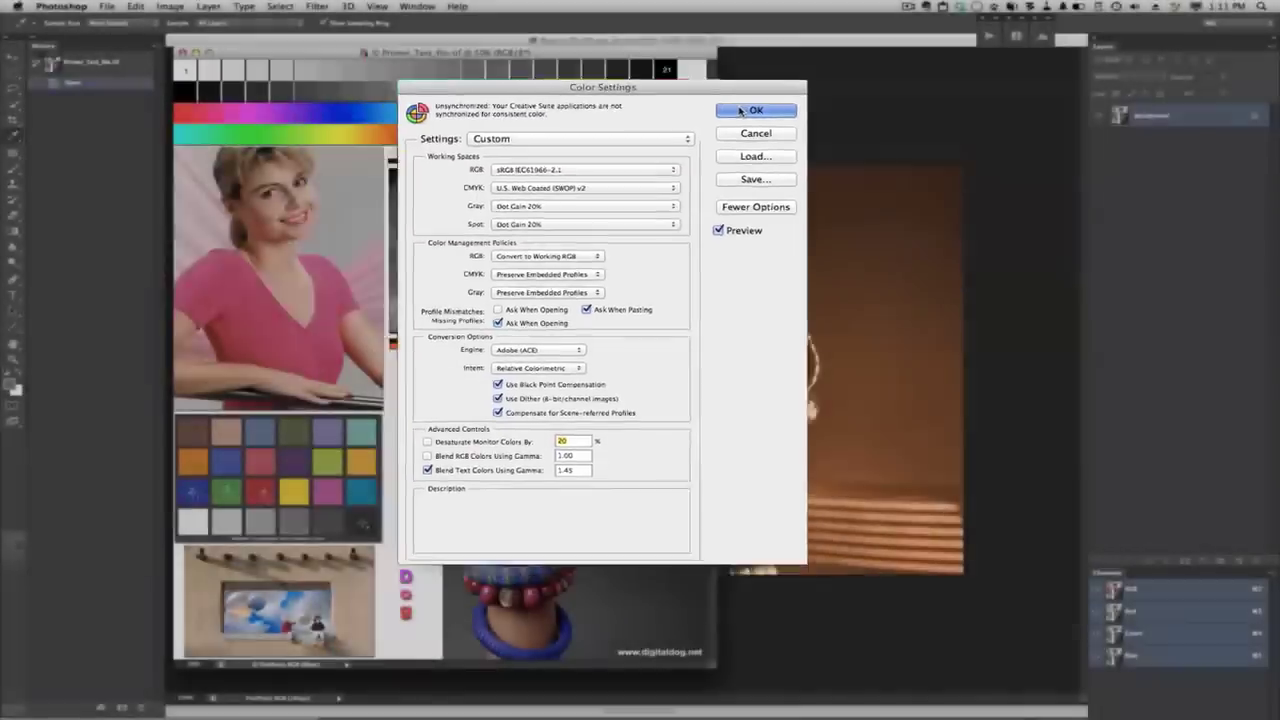
left_click(785, 44)
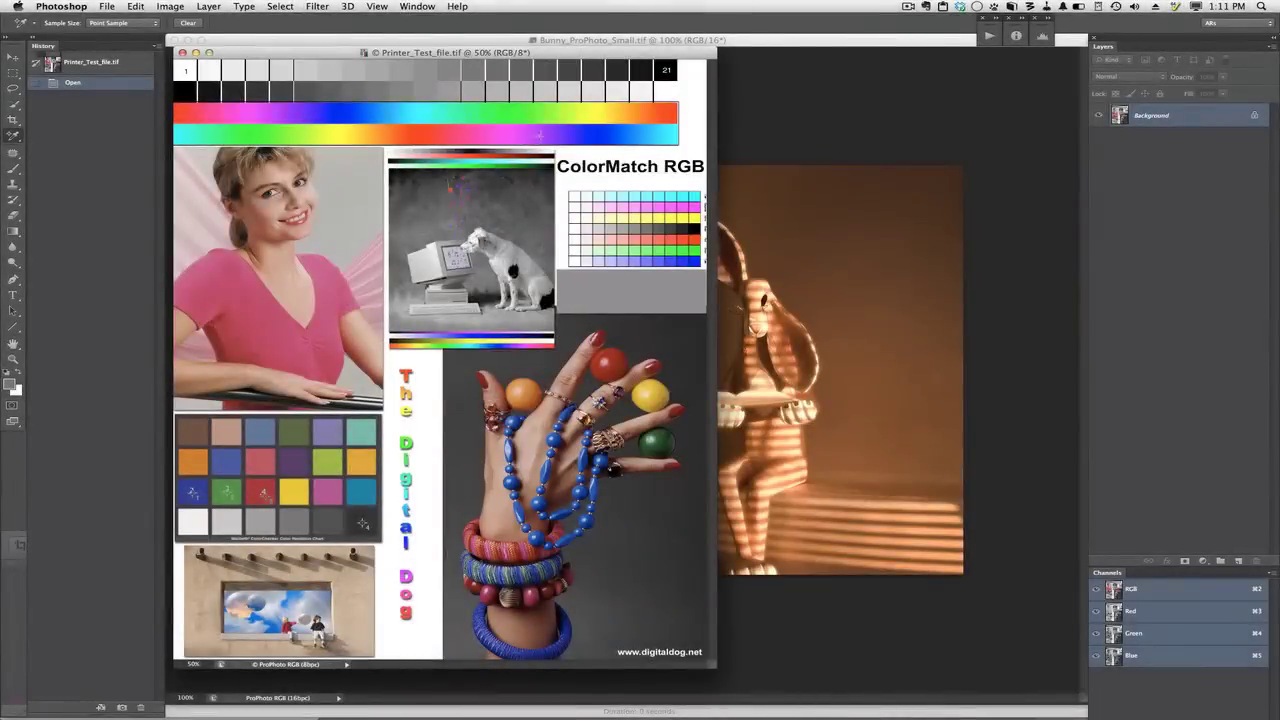
- Close Printer_Test_file.tif and reopen it from the recent files, accepting conversion to the working space and suppressing further mismatch alerts
left_click(182, 53)
left_click(106, 6)
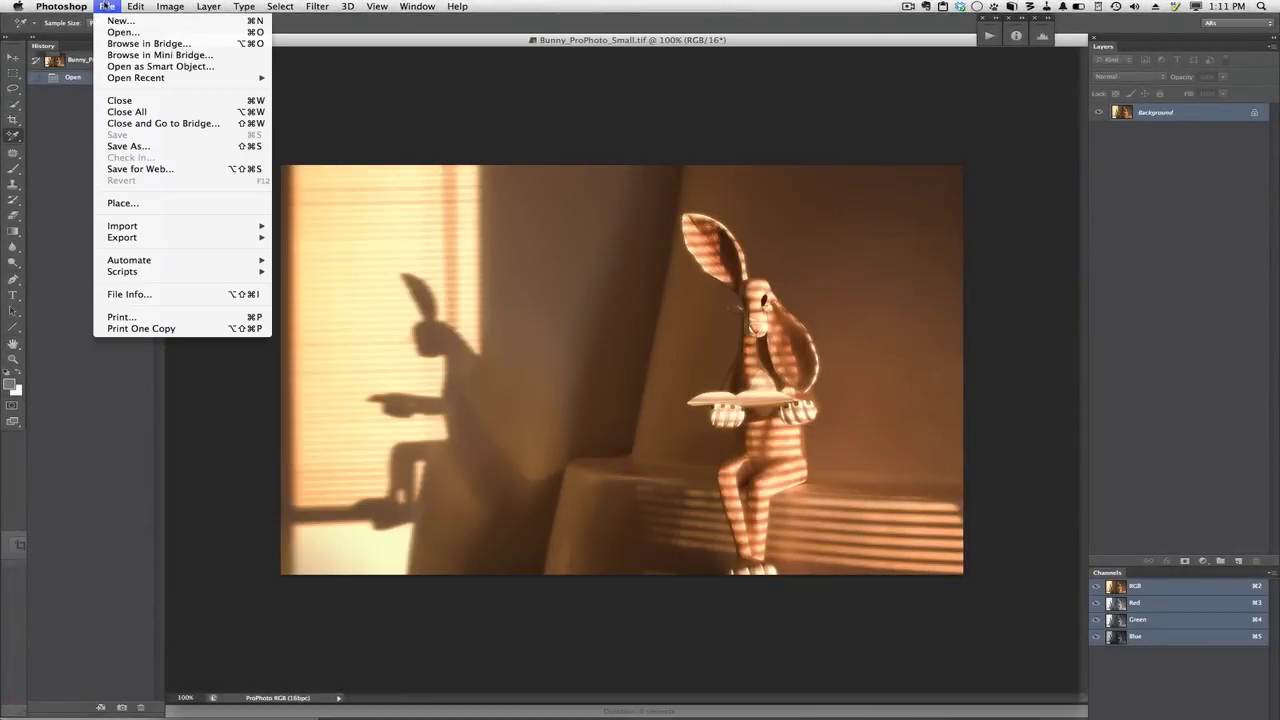
mouse_move(234, 80)
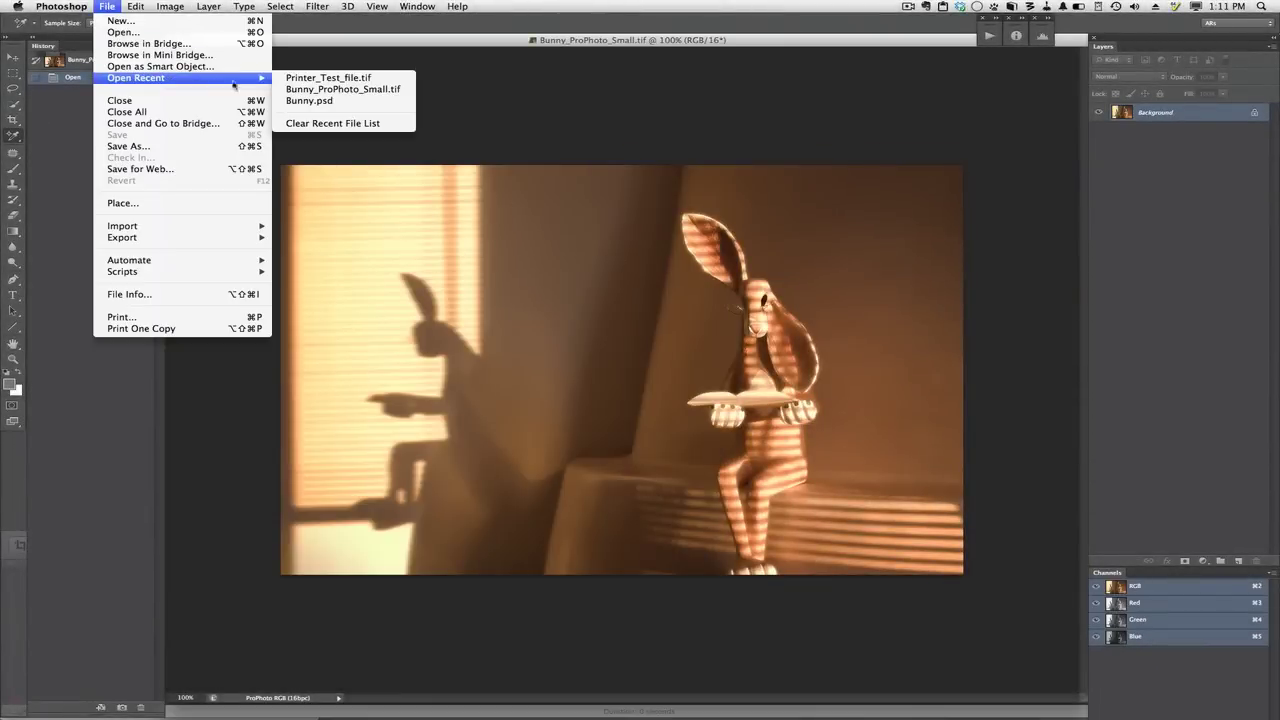
left_click(392, 80)
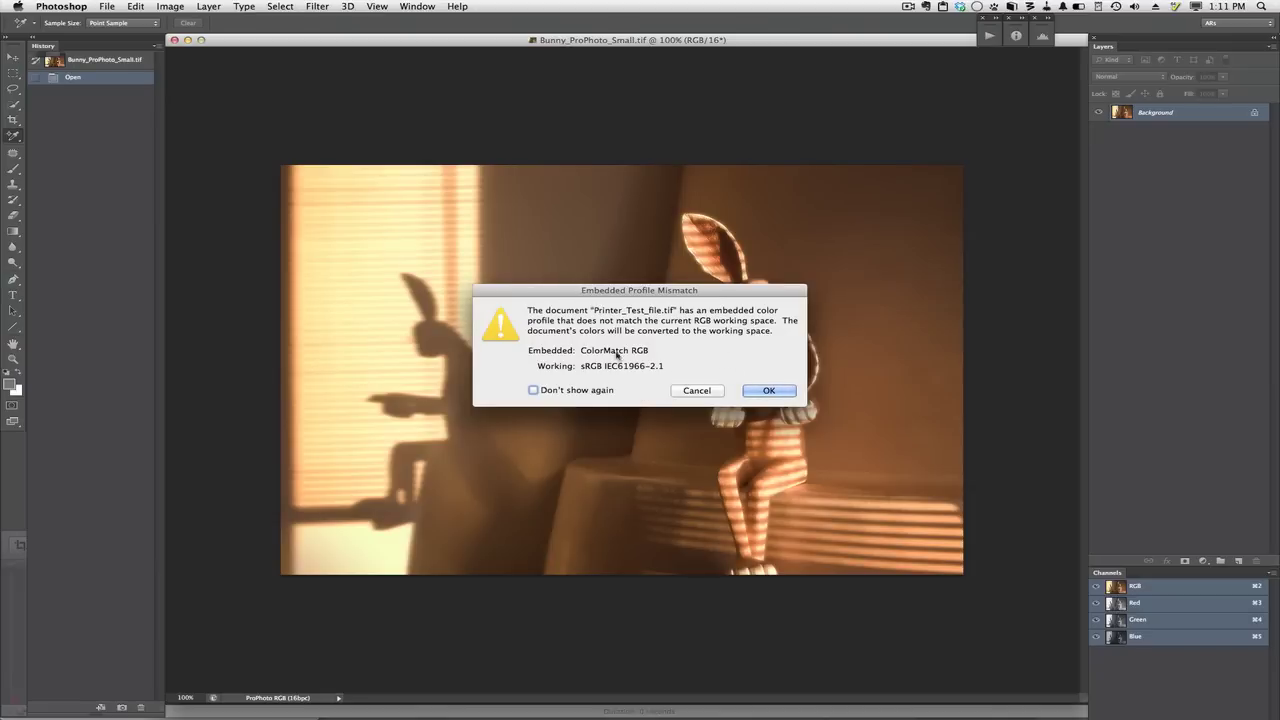
left_click_drag(734, 292, 710, 222)
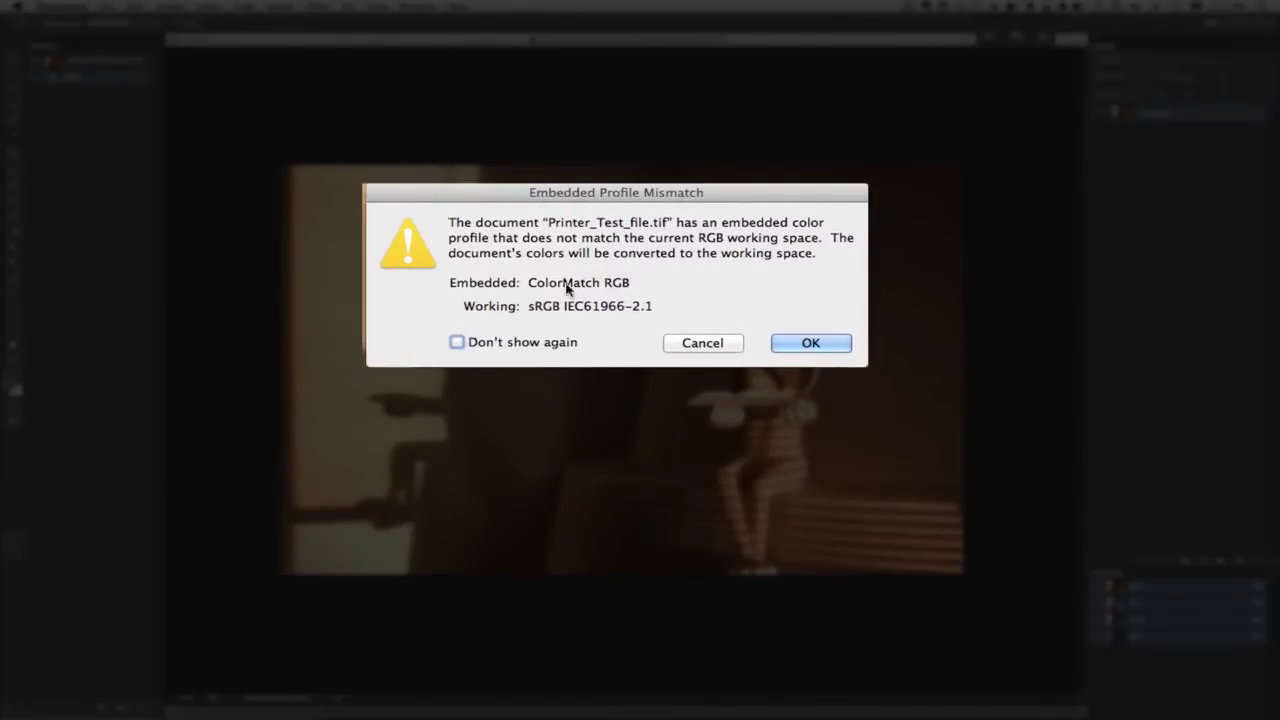
left_click(456, 344)
left_click(808, 344)
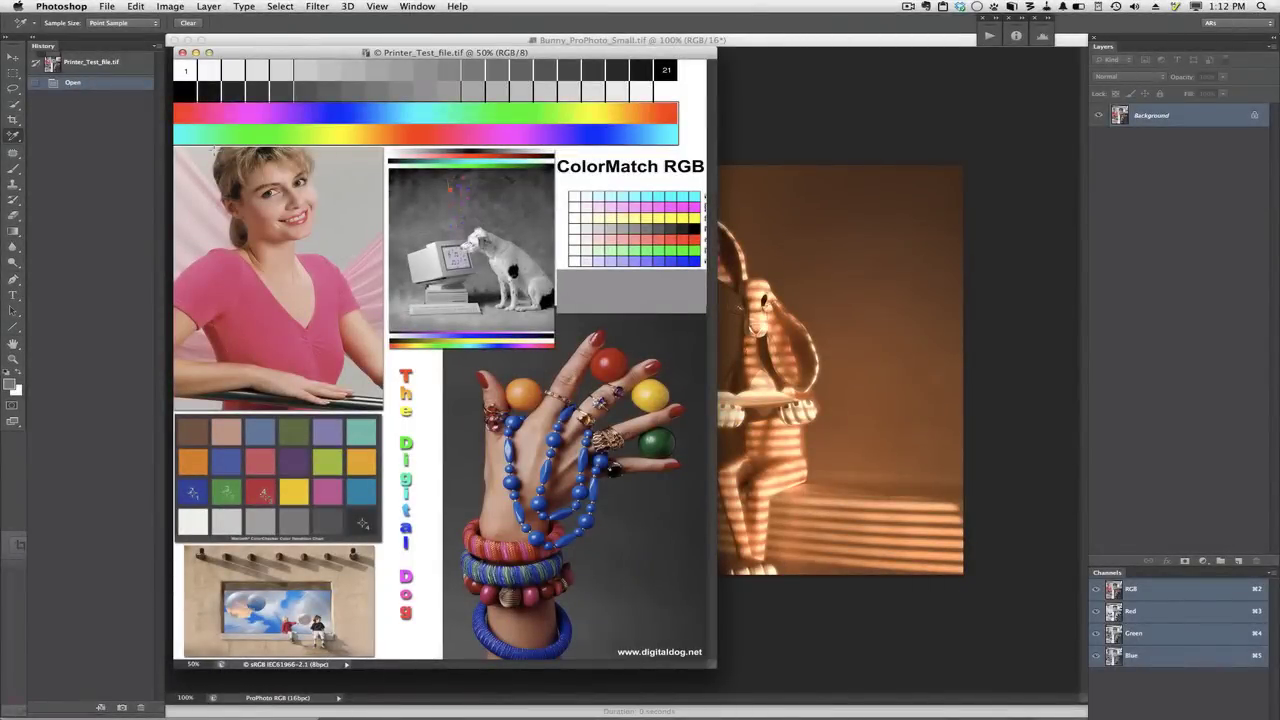
- Close Printer_Test_file.tif, then enable Ask When Opening for profile mismatches and set the RGB policy to Off in Color Settings
left_click(182, 52)
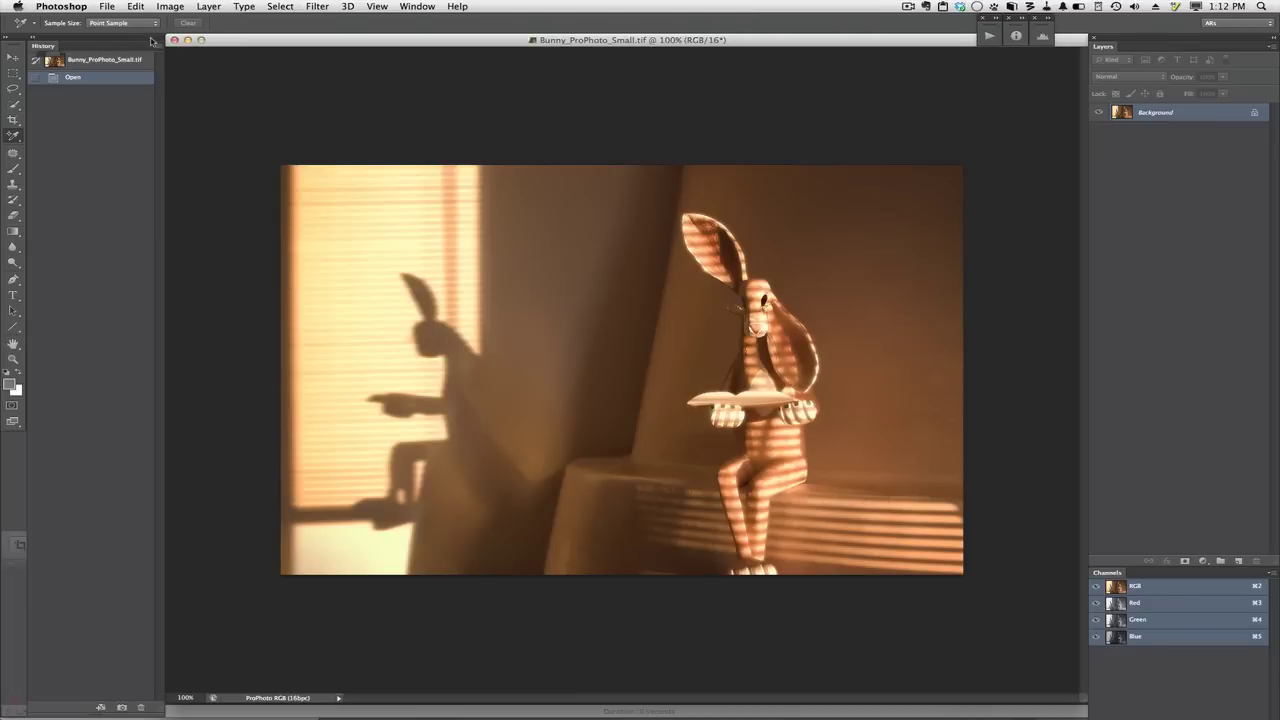
key("super+shift+k")
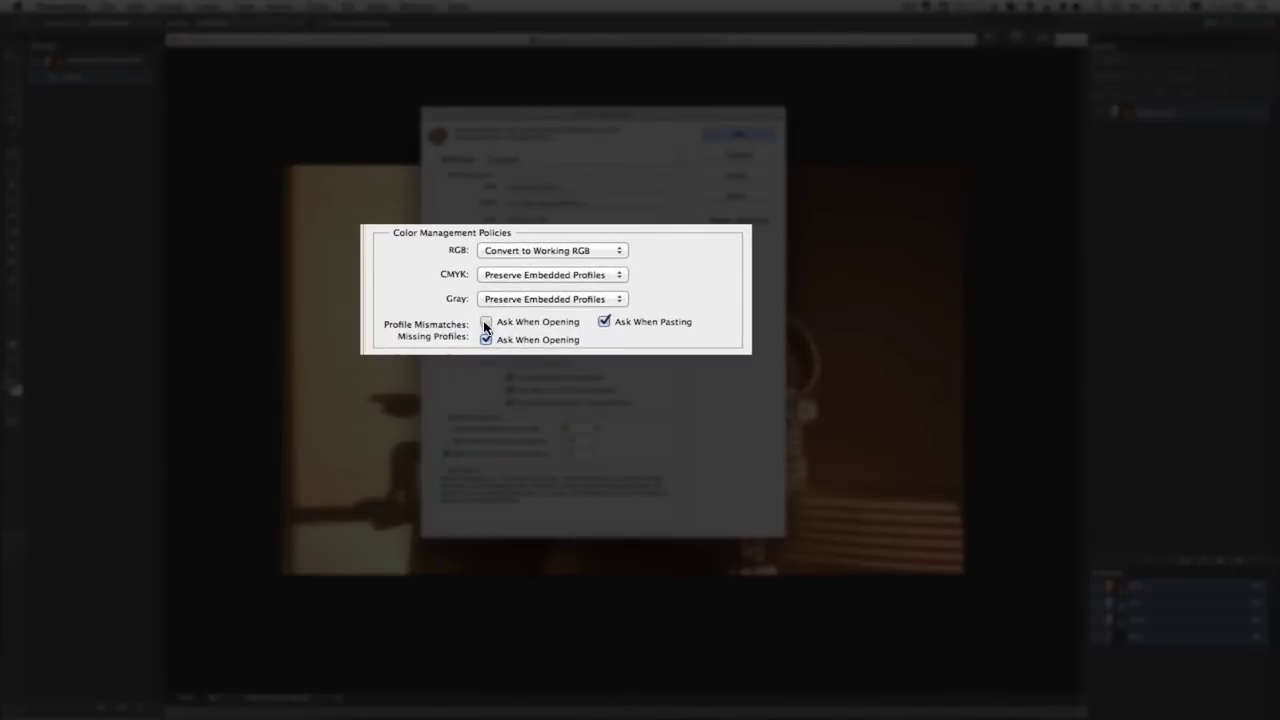
left_click(485, 322)
left_click(531, 251)
left_click(530, 228)
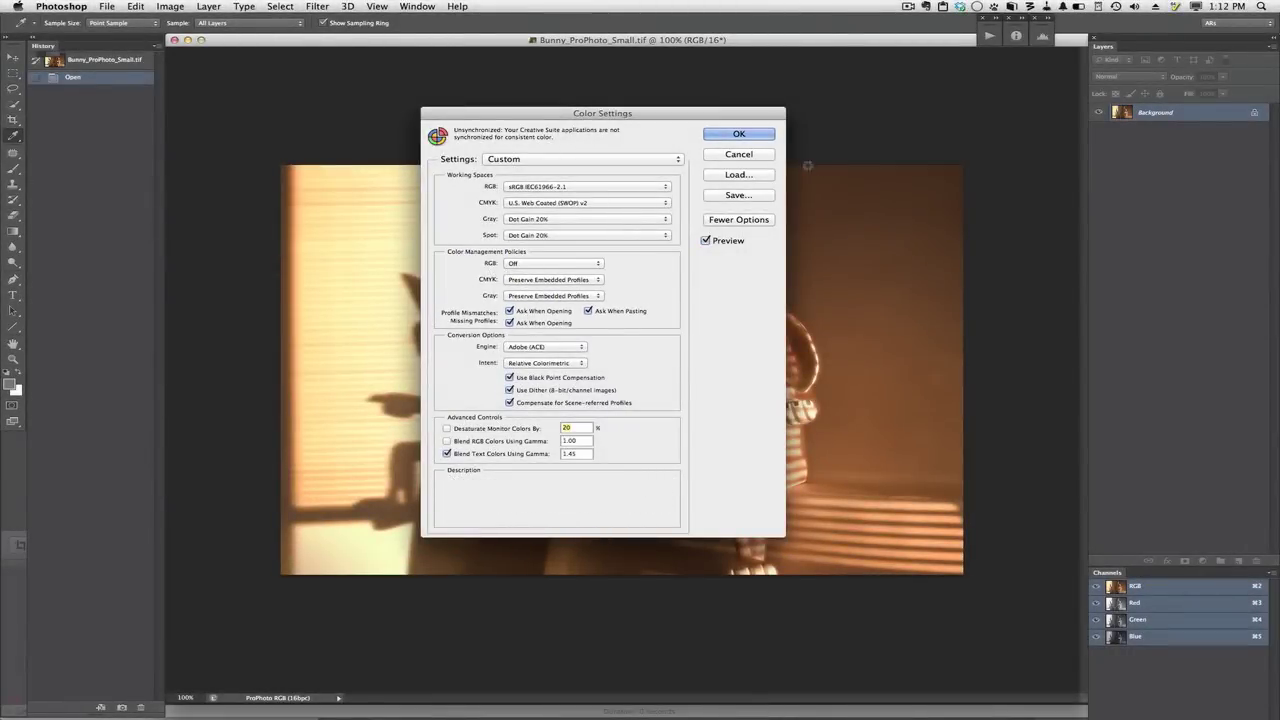
left_click(745, 136)
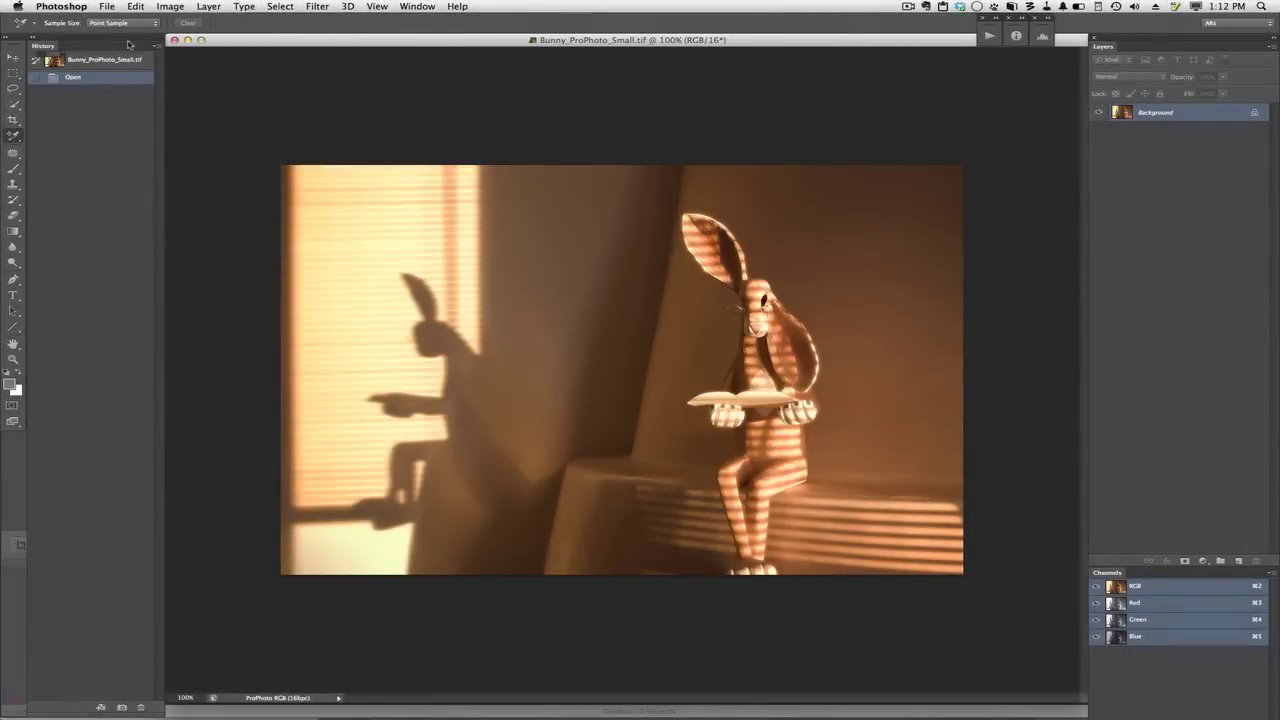
- Reopen Printer_Test_file.tif from the recent files, discarding the embedded profile without color management
left_click(107, 7)
mouse_move(133, 78)
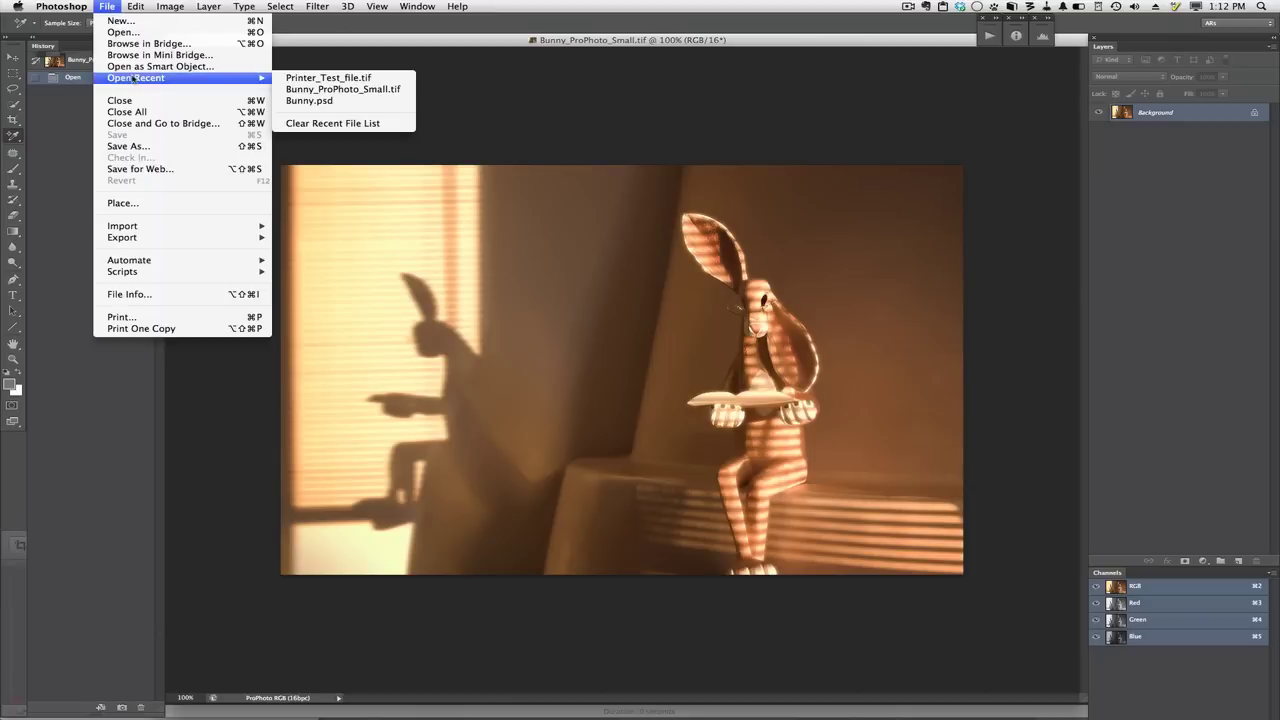
left_click(404, 79)
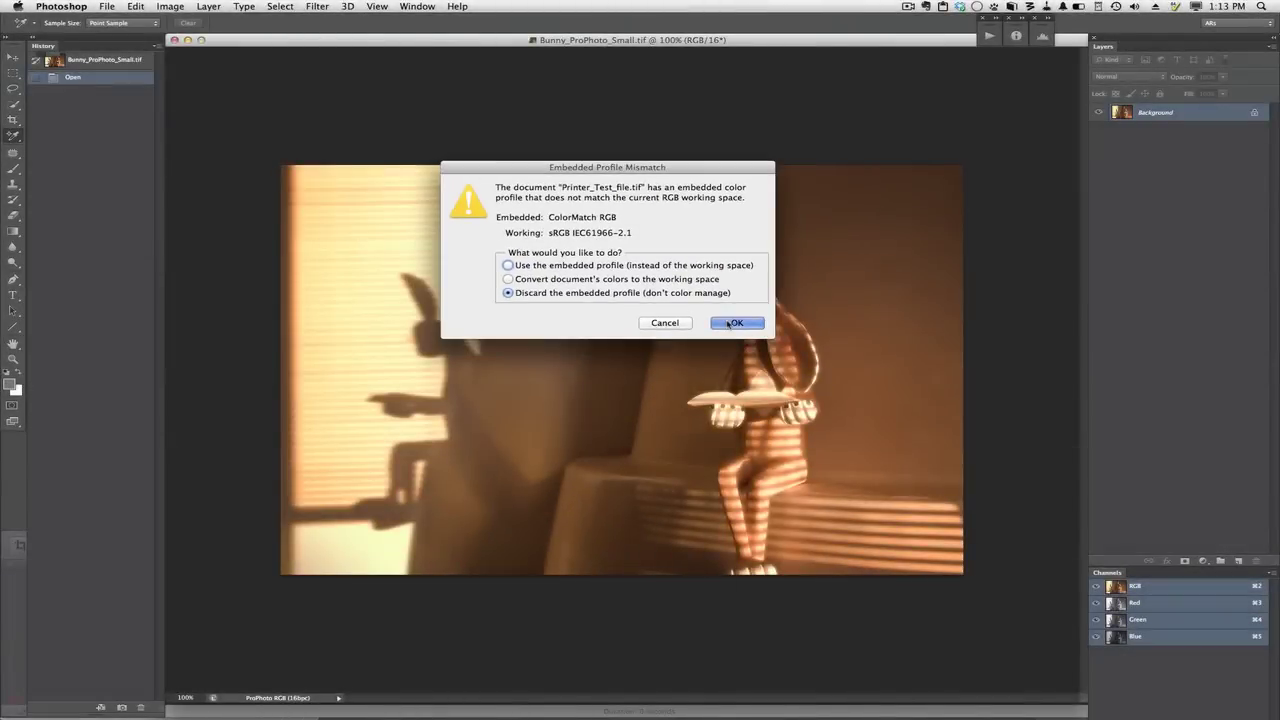
left_click(729, 324)
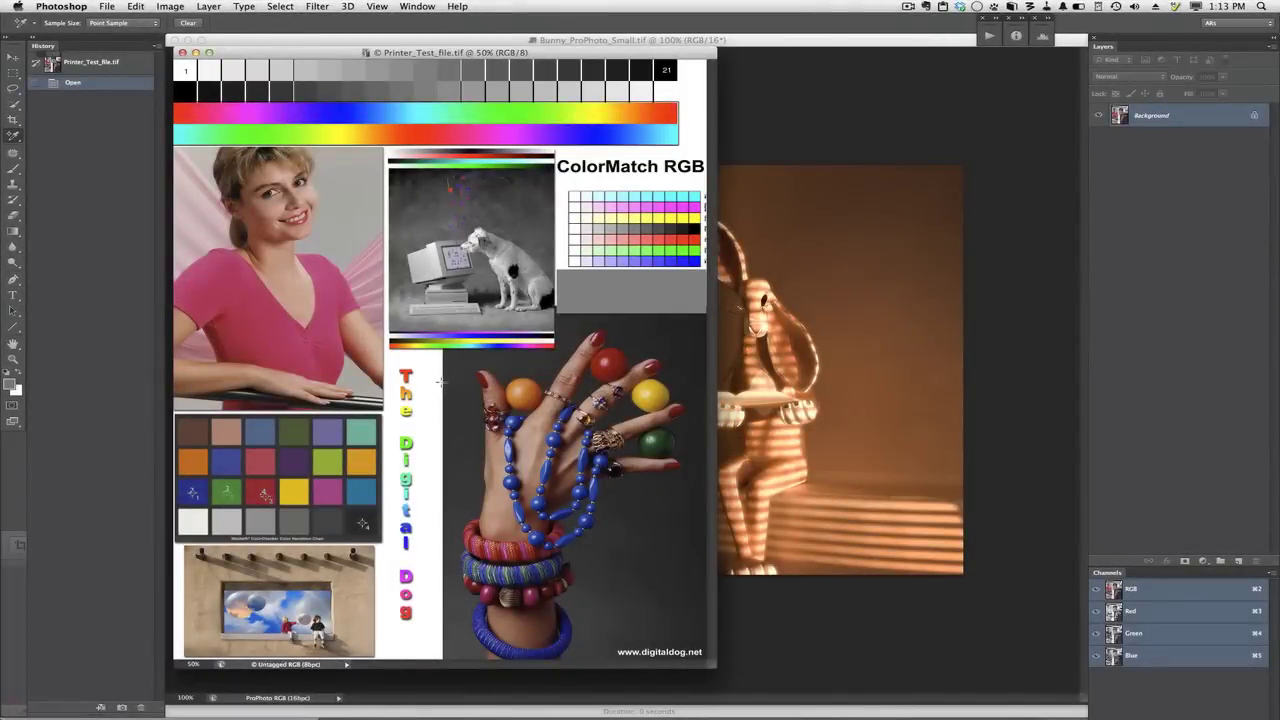
- Apply the Andrews Settings preset in Color Settings, keeping the RGB policy at Preserve Embedded Profiles
key("super+shift+k")
left_click(605, 168)
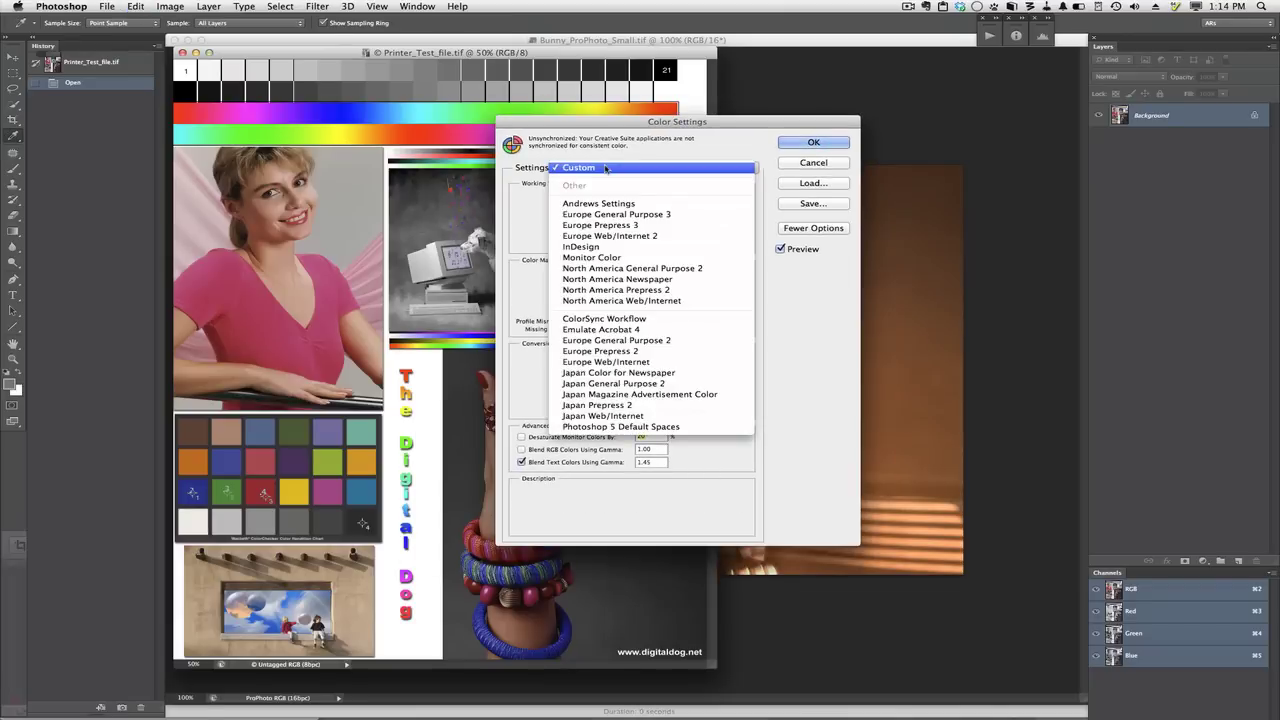
left_click(607, 204)
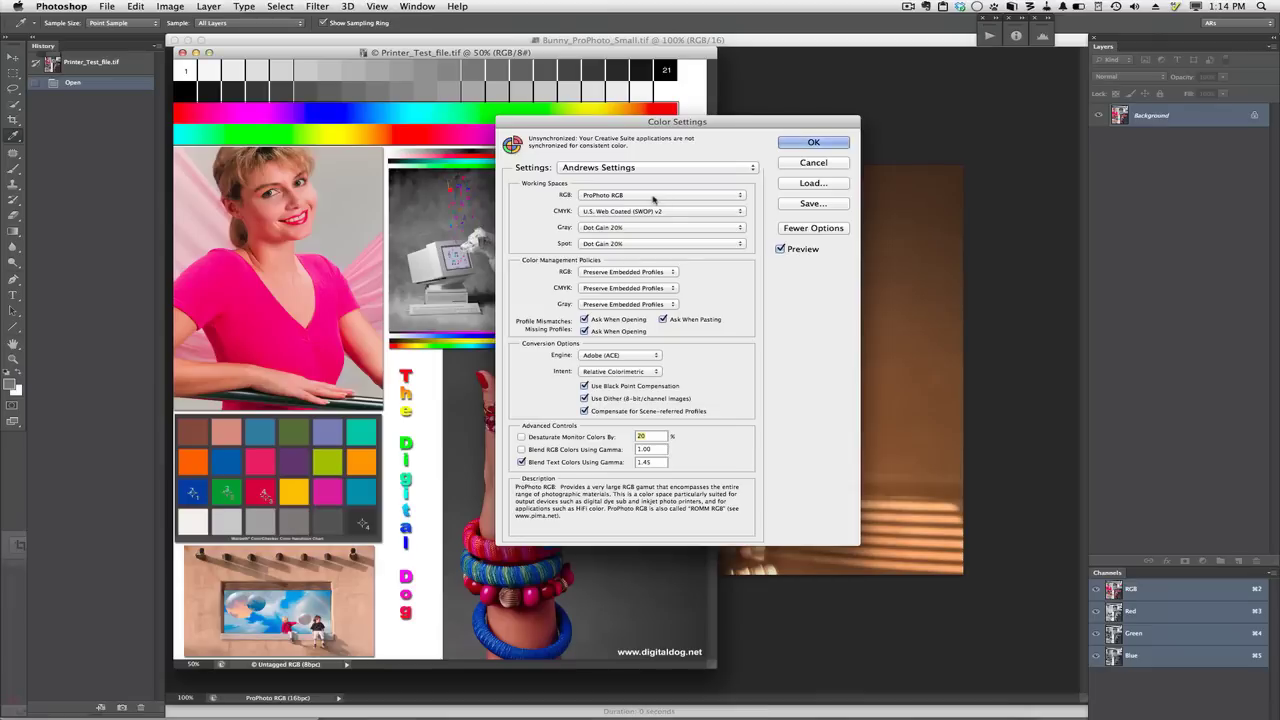
left_click(594, 273)
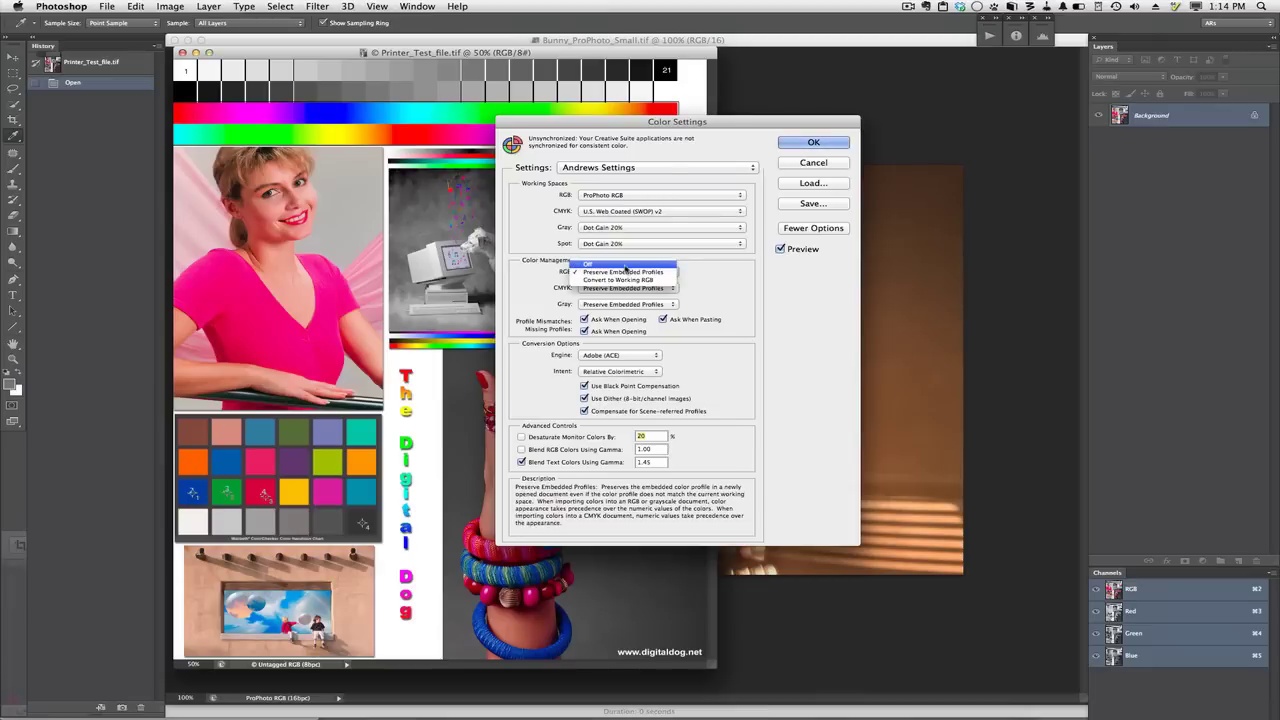
left_click(690, 239)
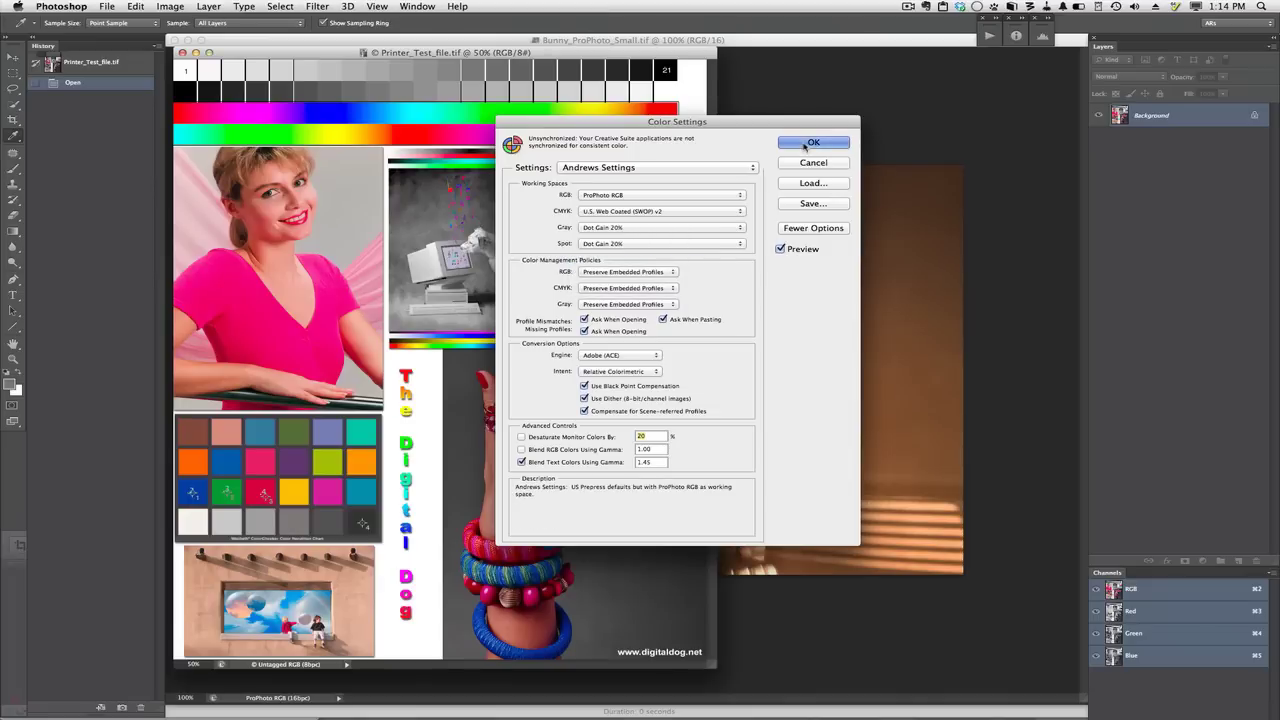
left_click(806, 145)
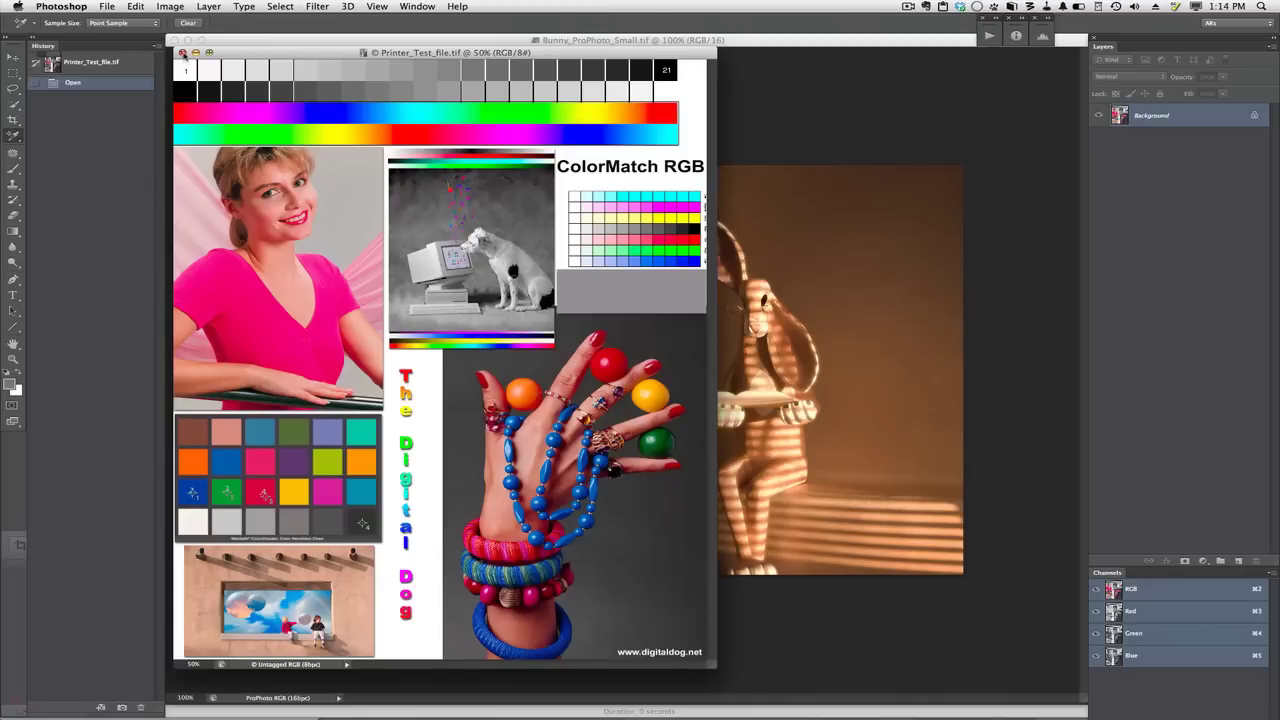
- Close the untagged Printer_Test_file.tif and reopen it from the recent files, using the embedded profile instead of the working space
left_click(182, 52)
left_click(107, 6)
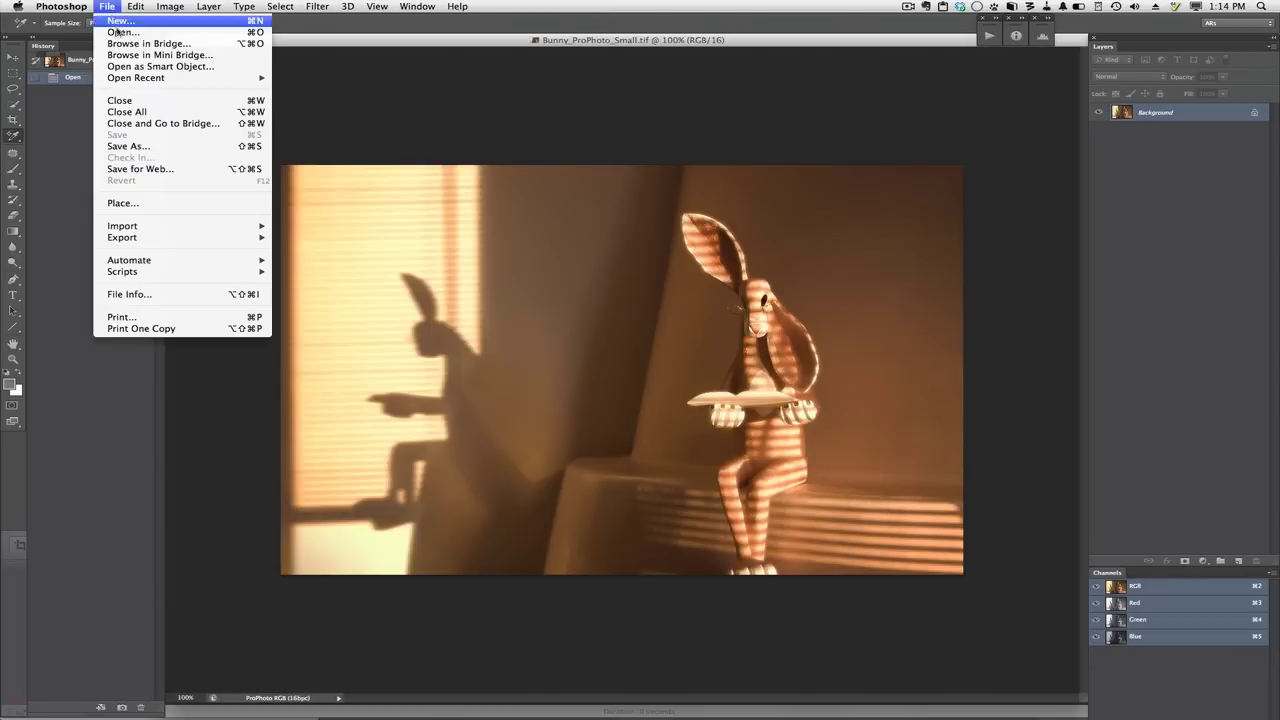
mouse_move(272, 79)
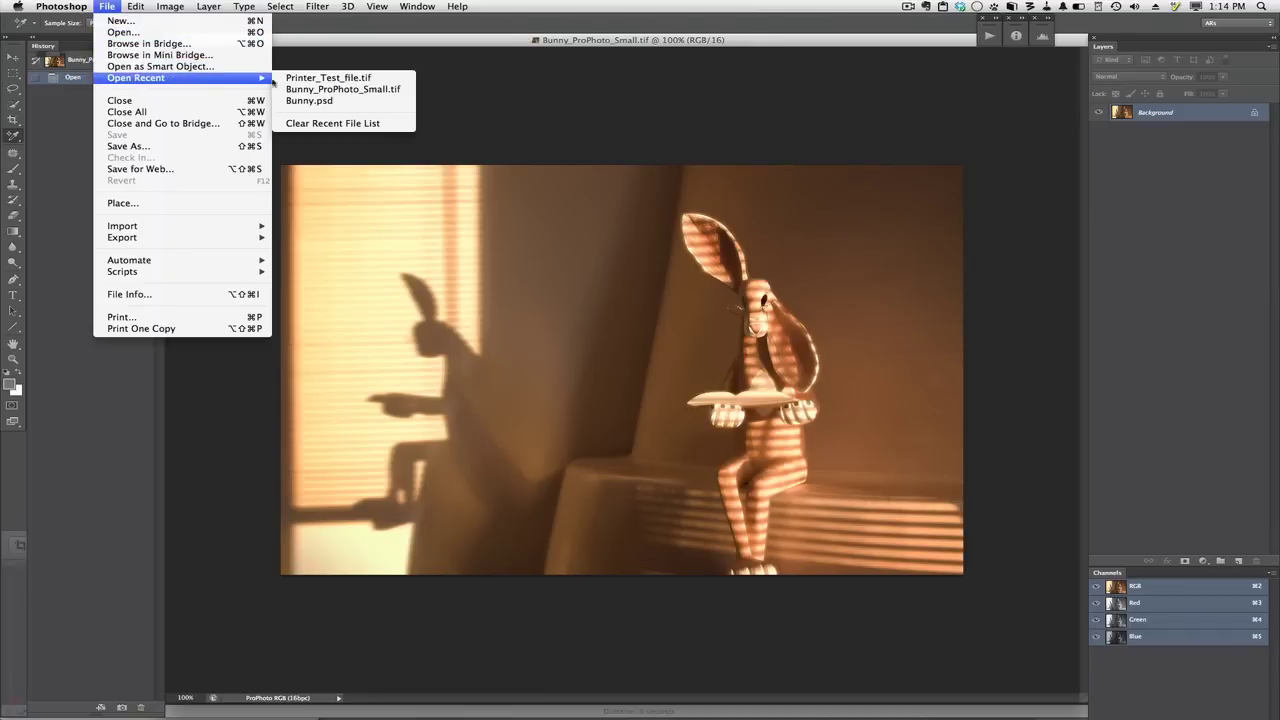
left_click(330, 80)
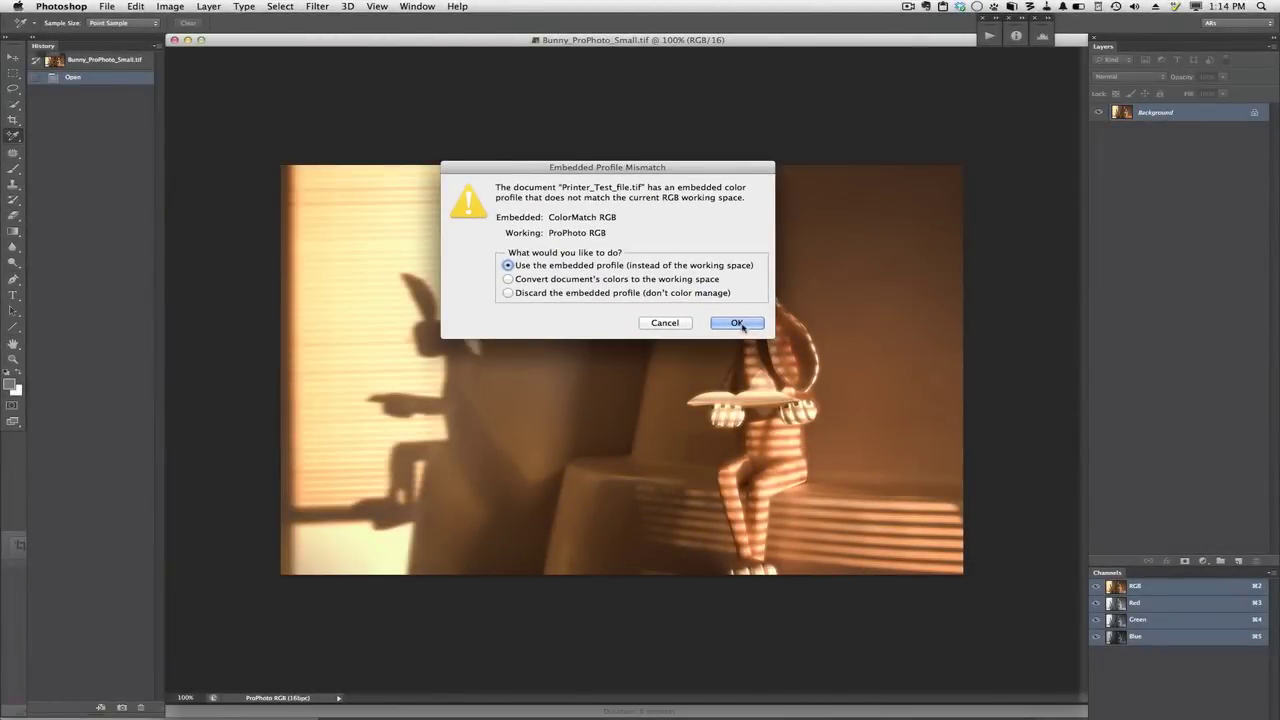
left_click(737, 323)
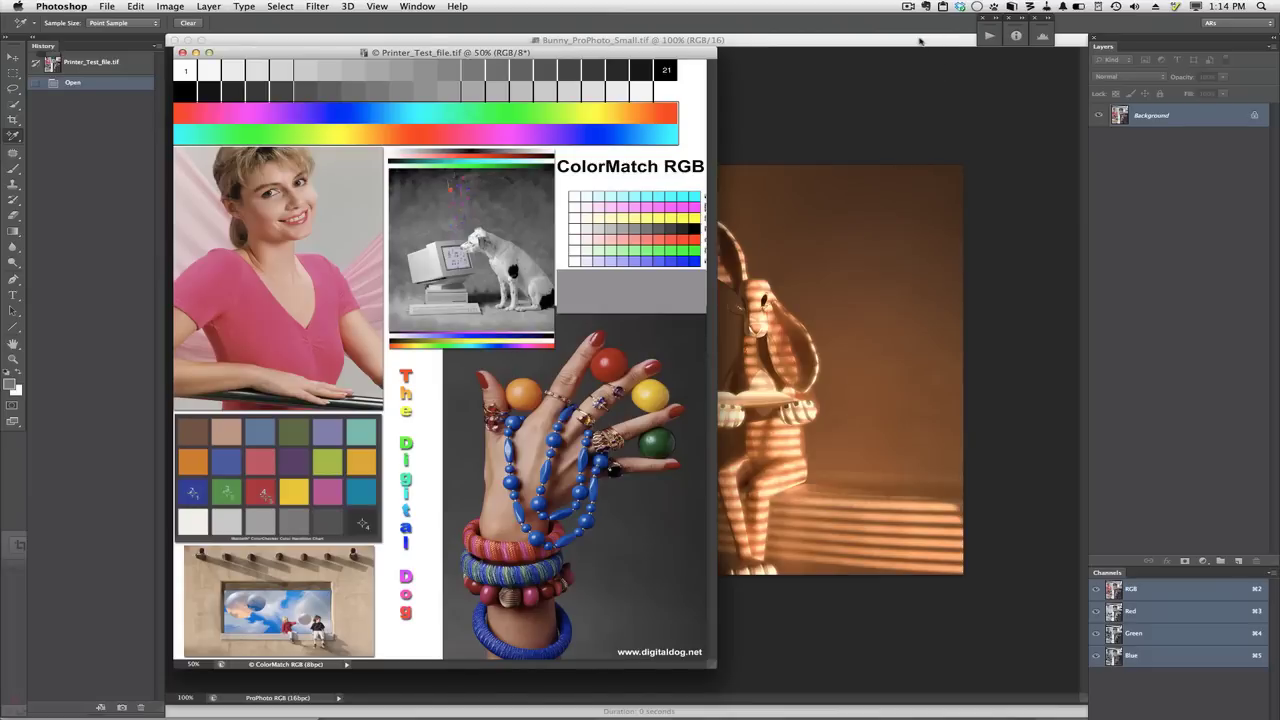
- Review the available RGB working spaces in Color Settings and accept the settings with ProPhoto RGB kept
key("super+shift+k")
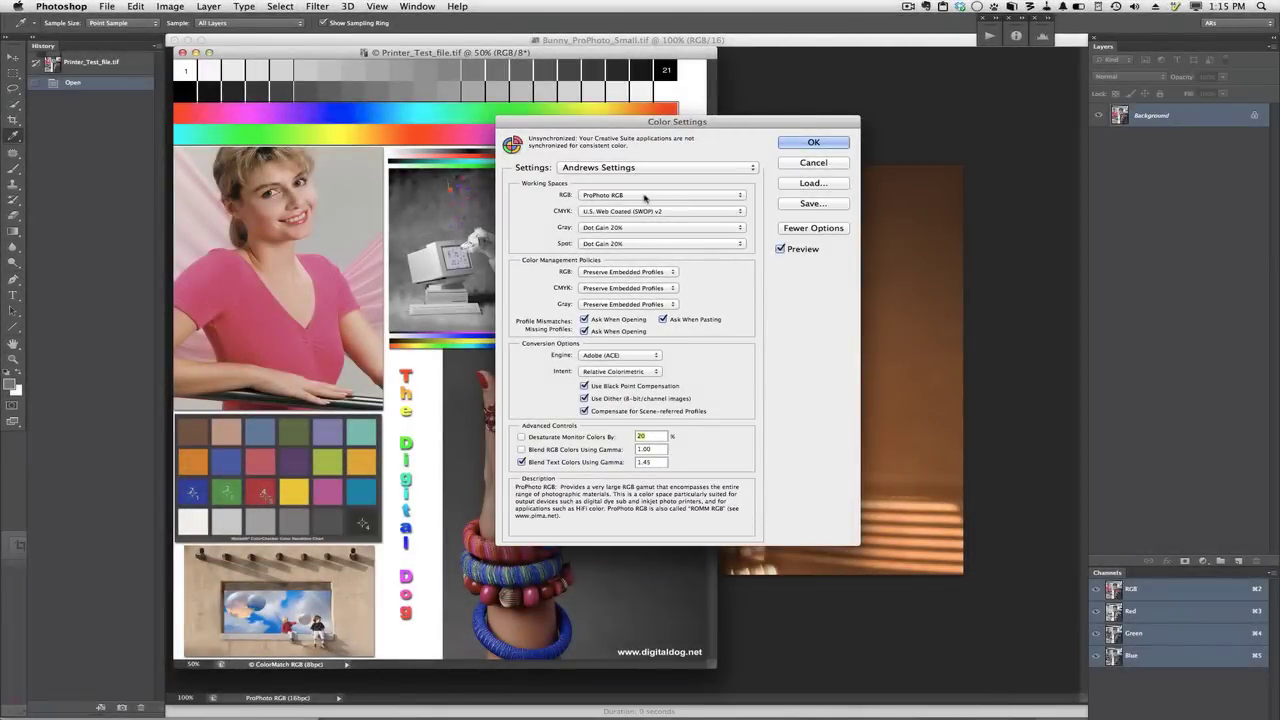
left_click(656, 196)
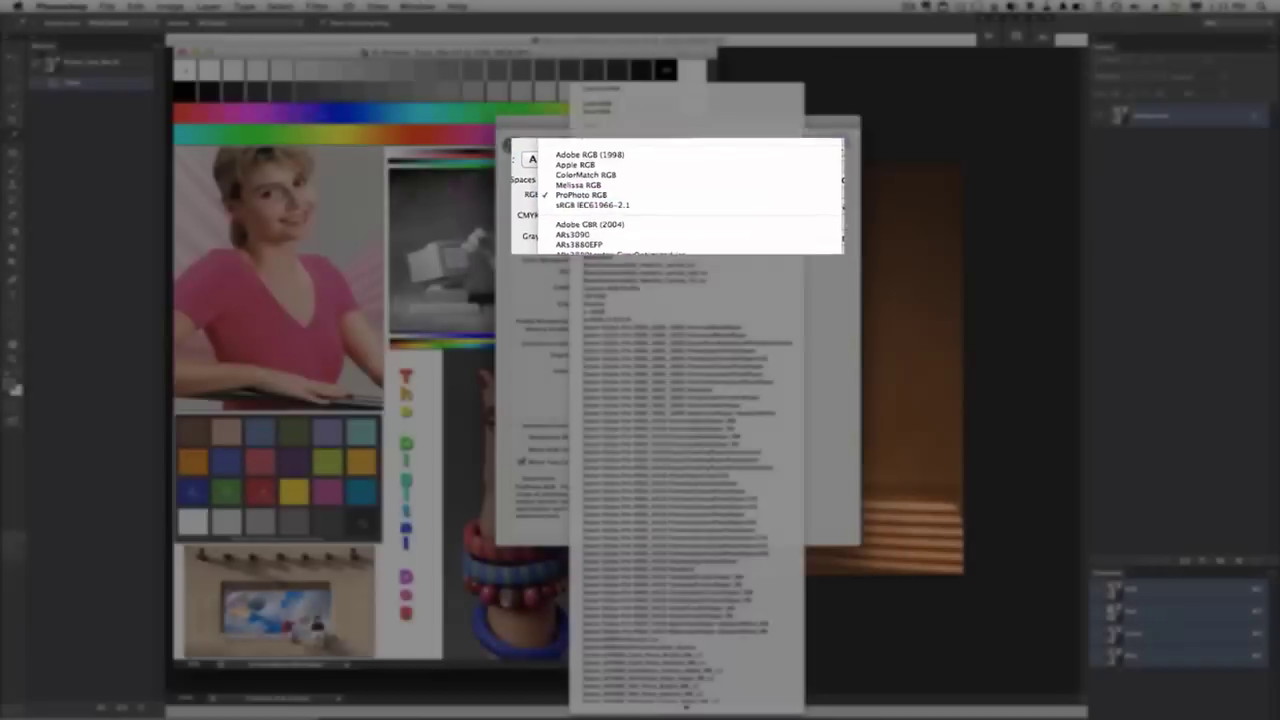
left_click(530, 196)
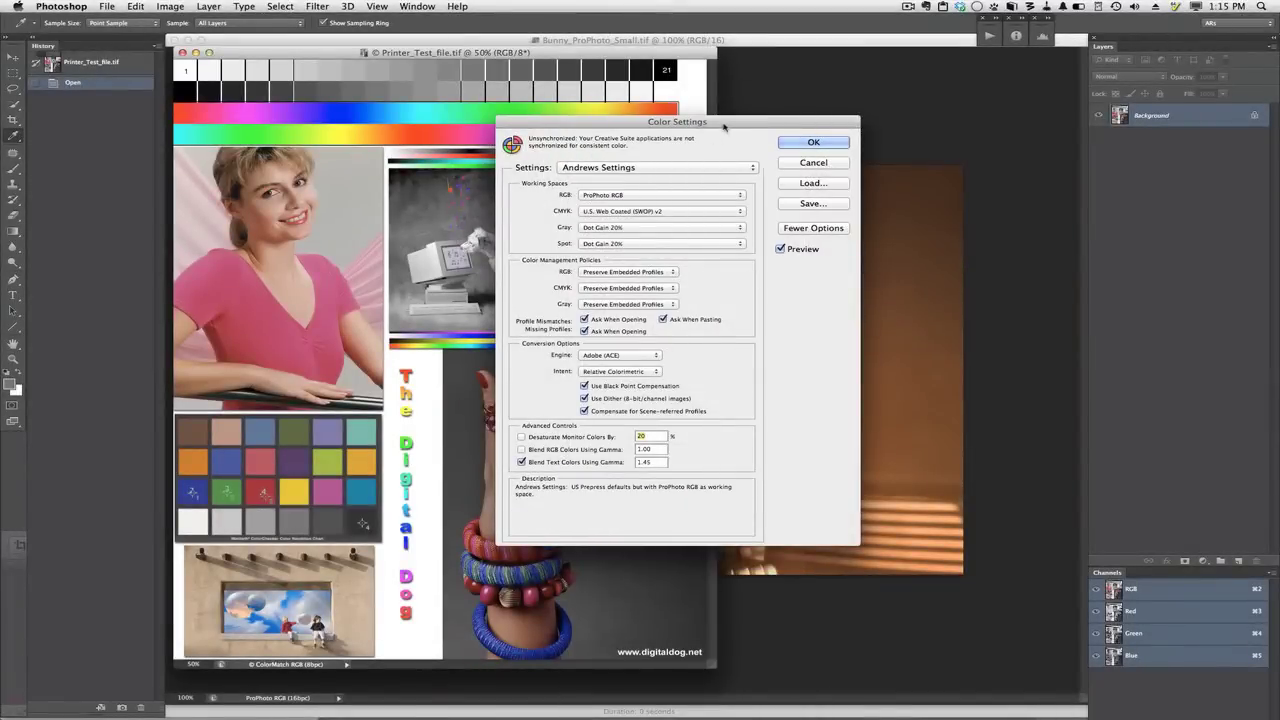
left_click_drag(724, 127, 698, 138)
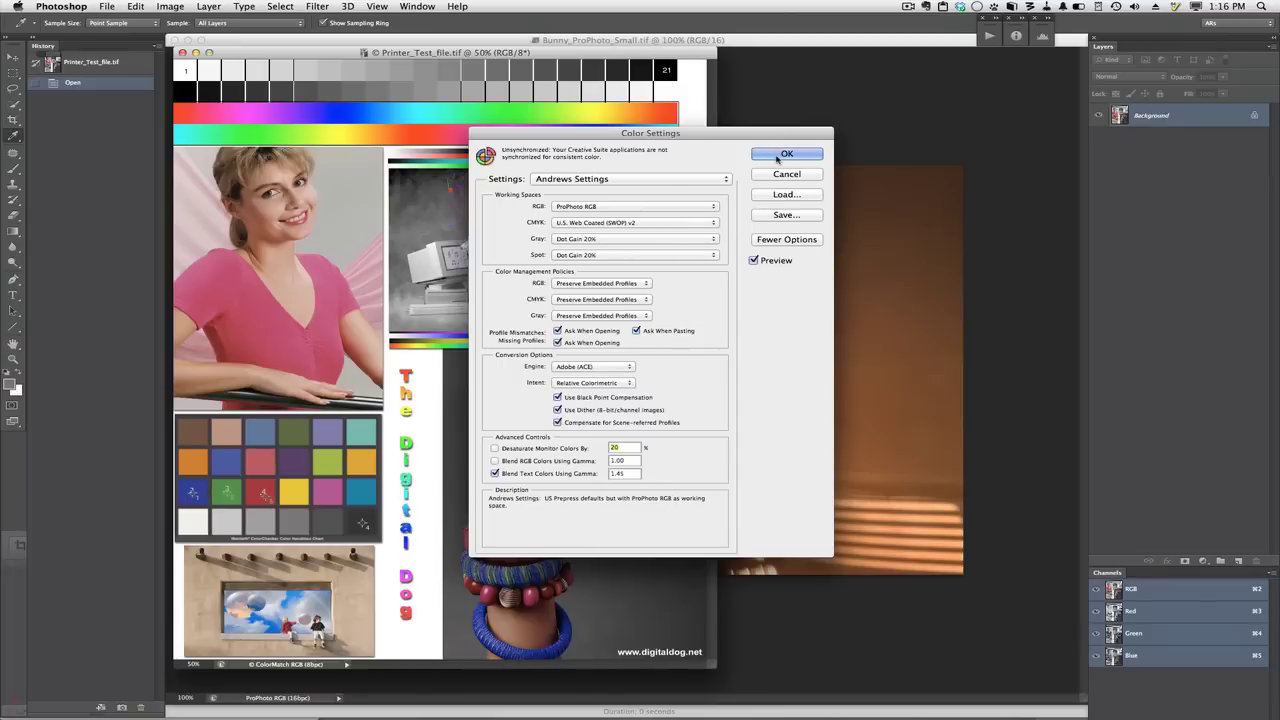
left_click(785, 154)
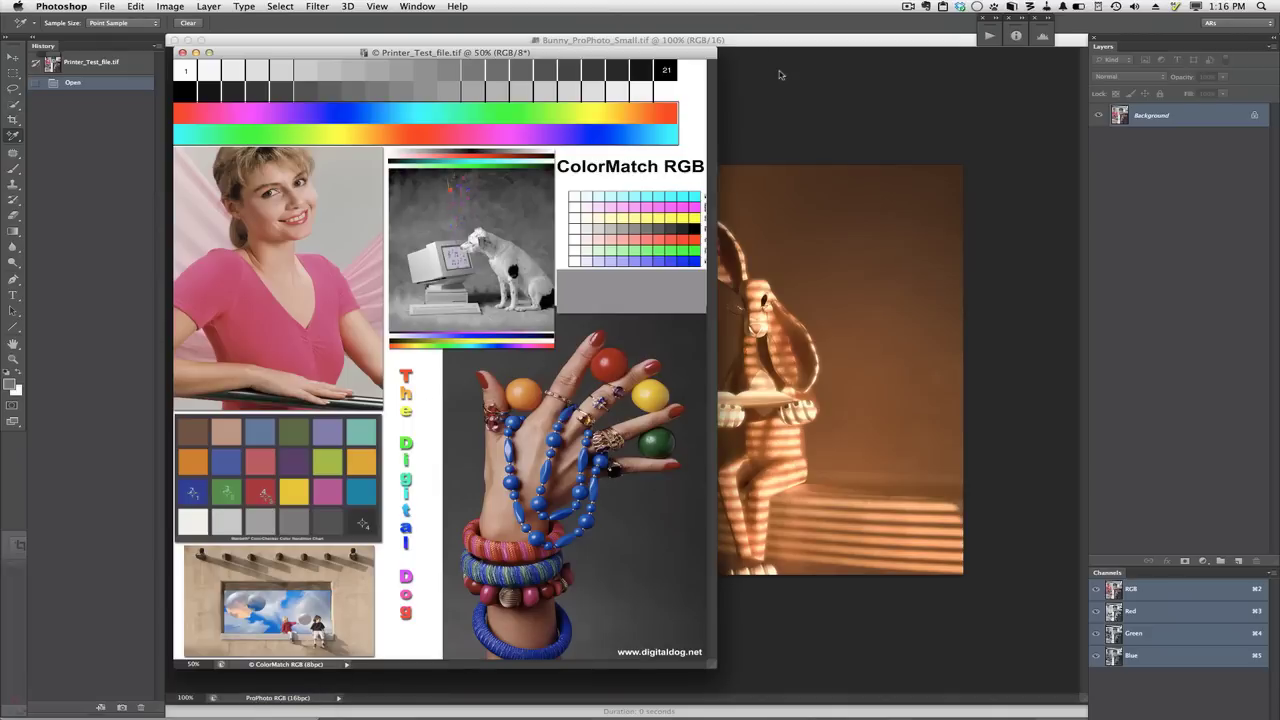
- Switch to Bunny_ProPhoto_Small.tif and convert it to 8 Bits/Channel
key("super+w")
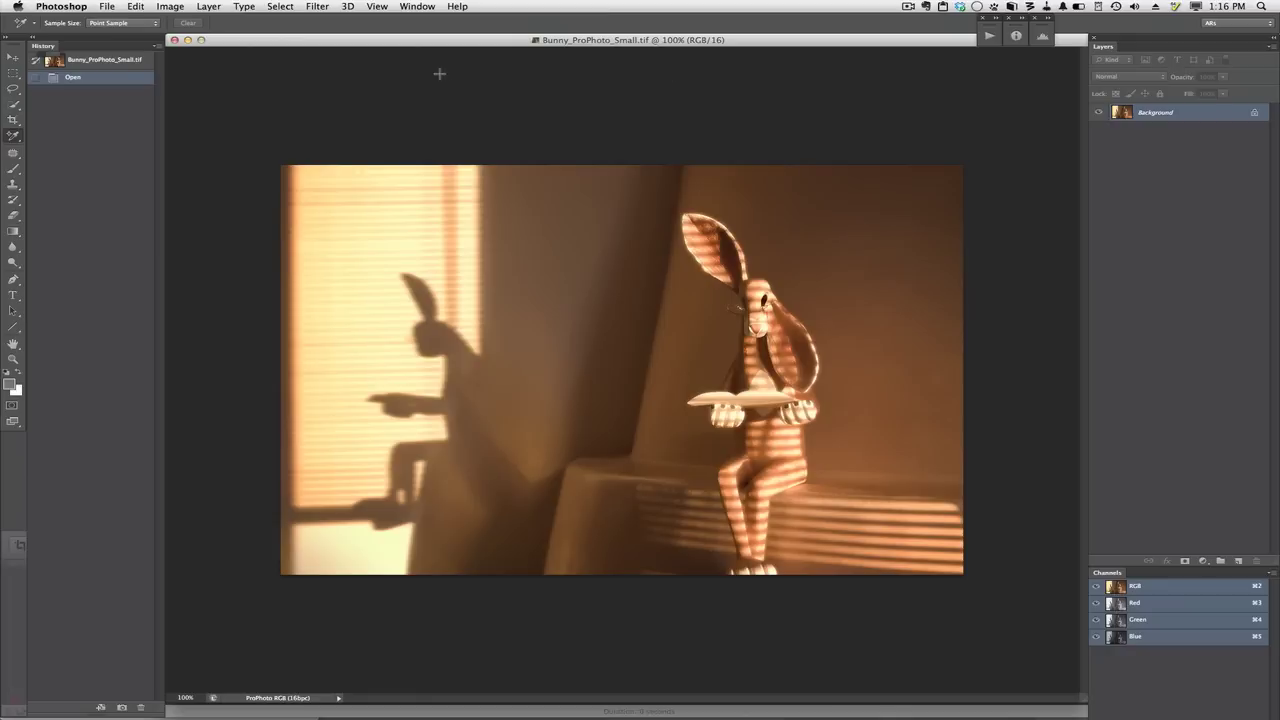
left_click(166, 7)
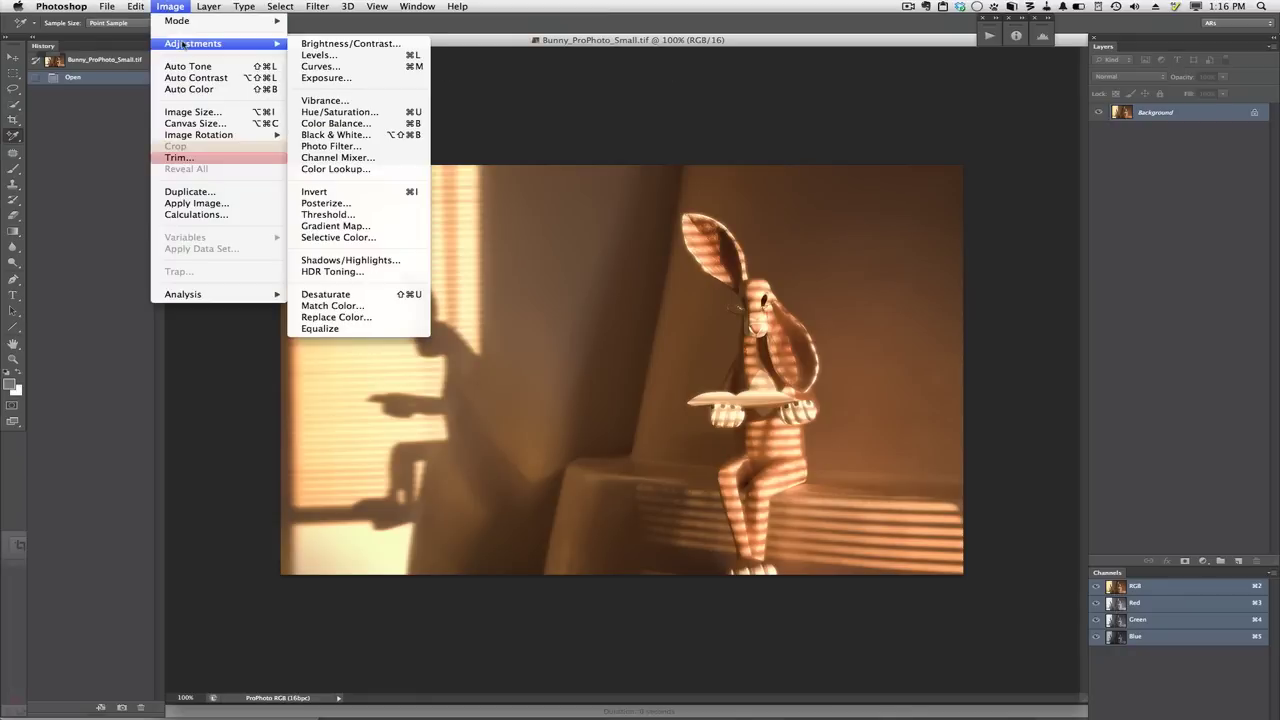
mouse_move(190, 21)
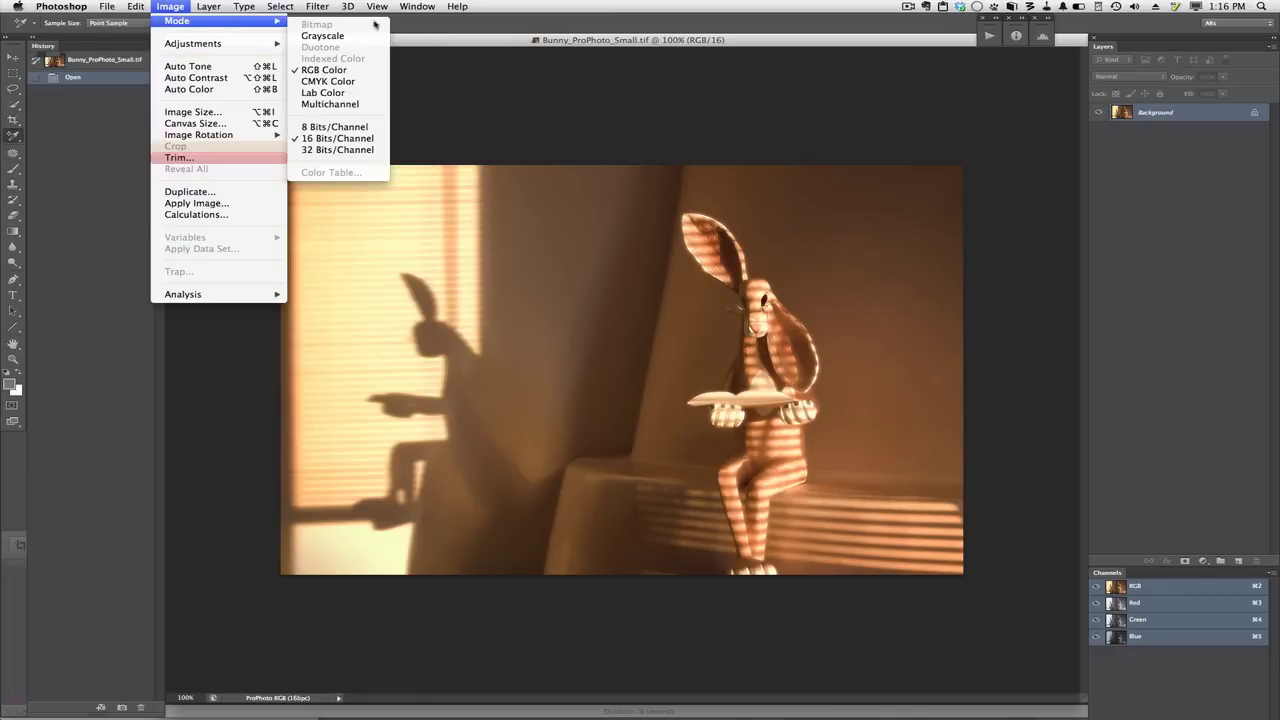
left_click(357, 127)
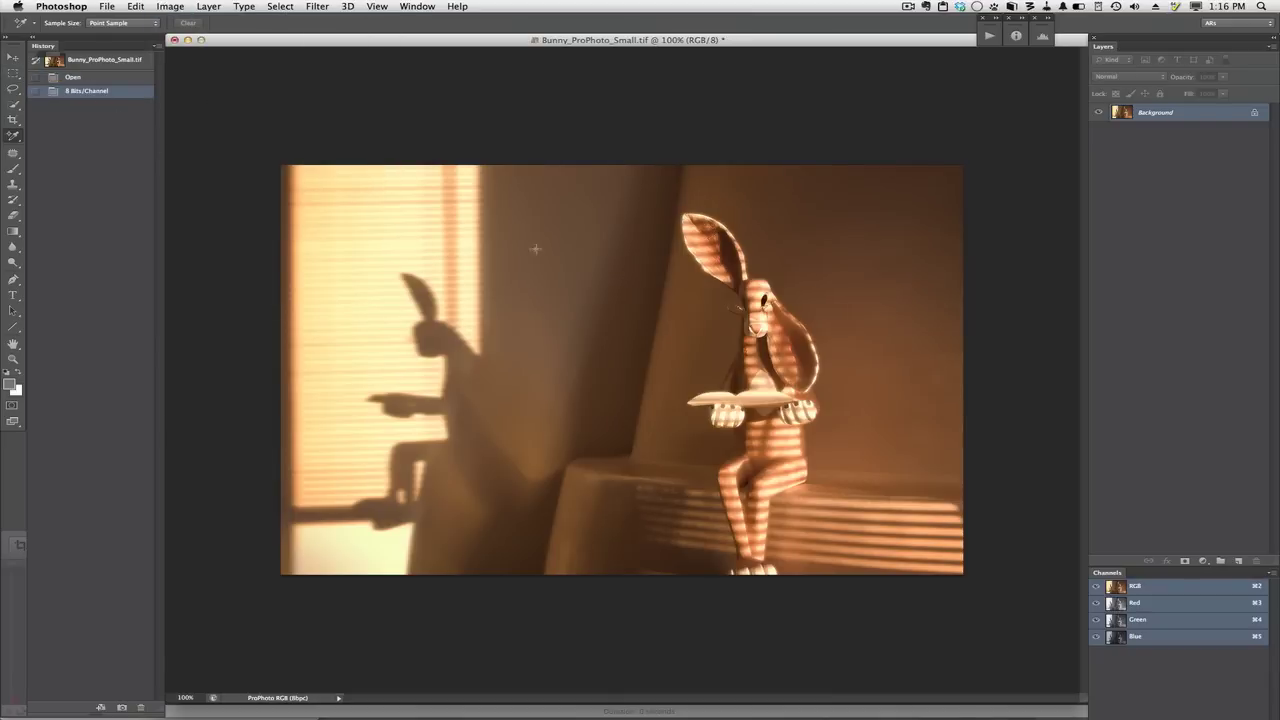
- Select a rectangular area around the bunny's upper body and the wall beside it with the Rectangular Marquee, and copy it
key("m")
left_click_drag(543, 252, 854, 402)
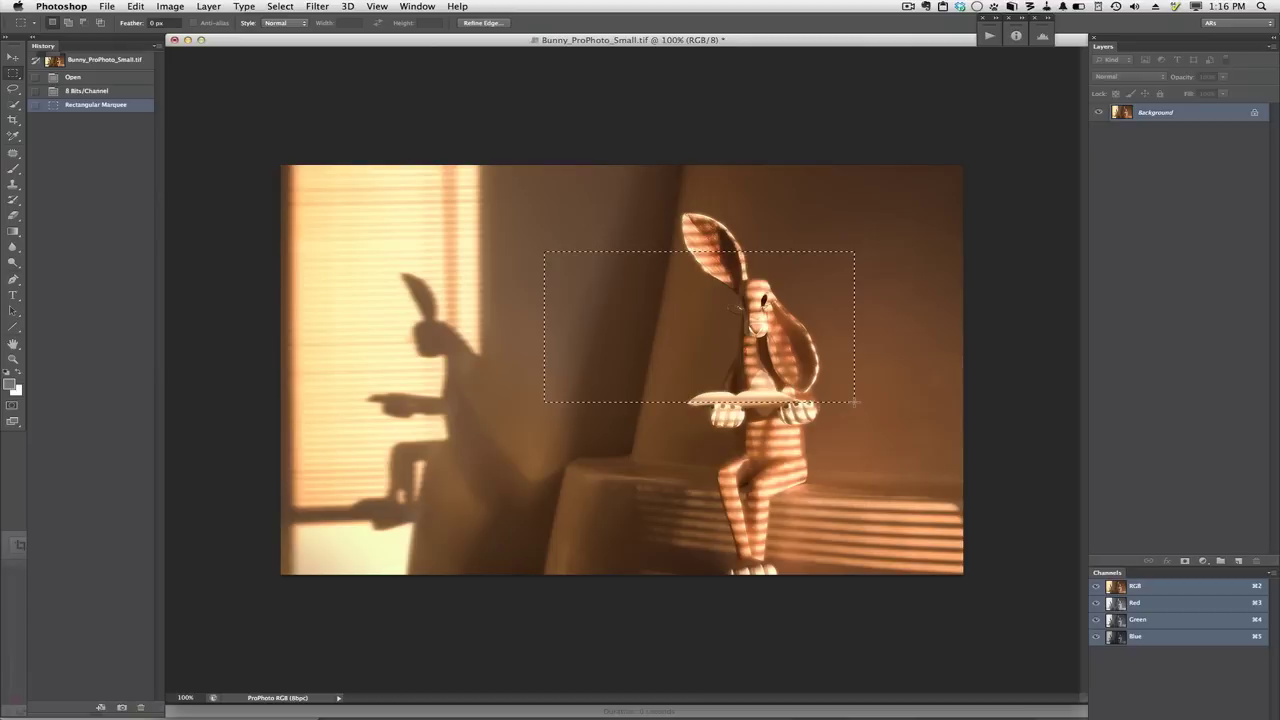
left_click(136, 6)
left_click(160, 101)
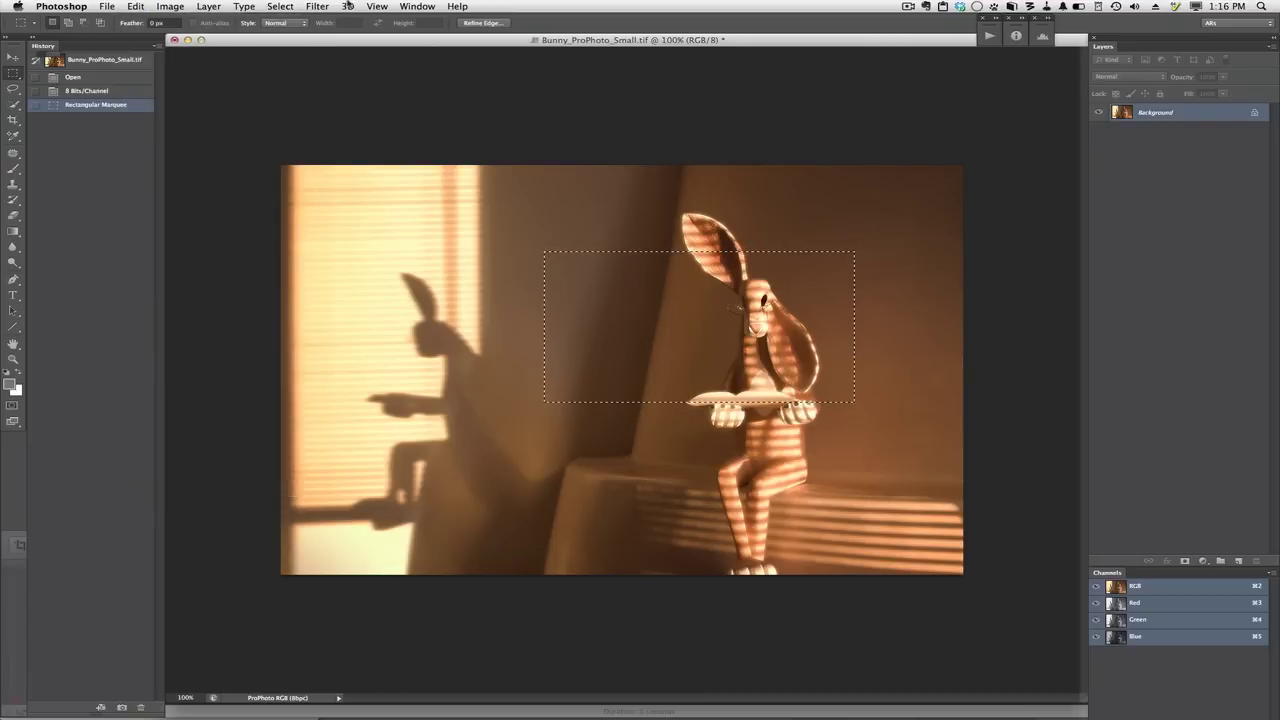
- Switch to Printer_Test_file.tif and paste the copied bunny selection, converting its colors to preserve color appearance
left_click(418, 6)
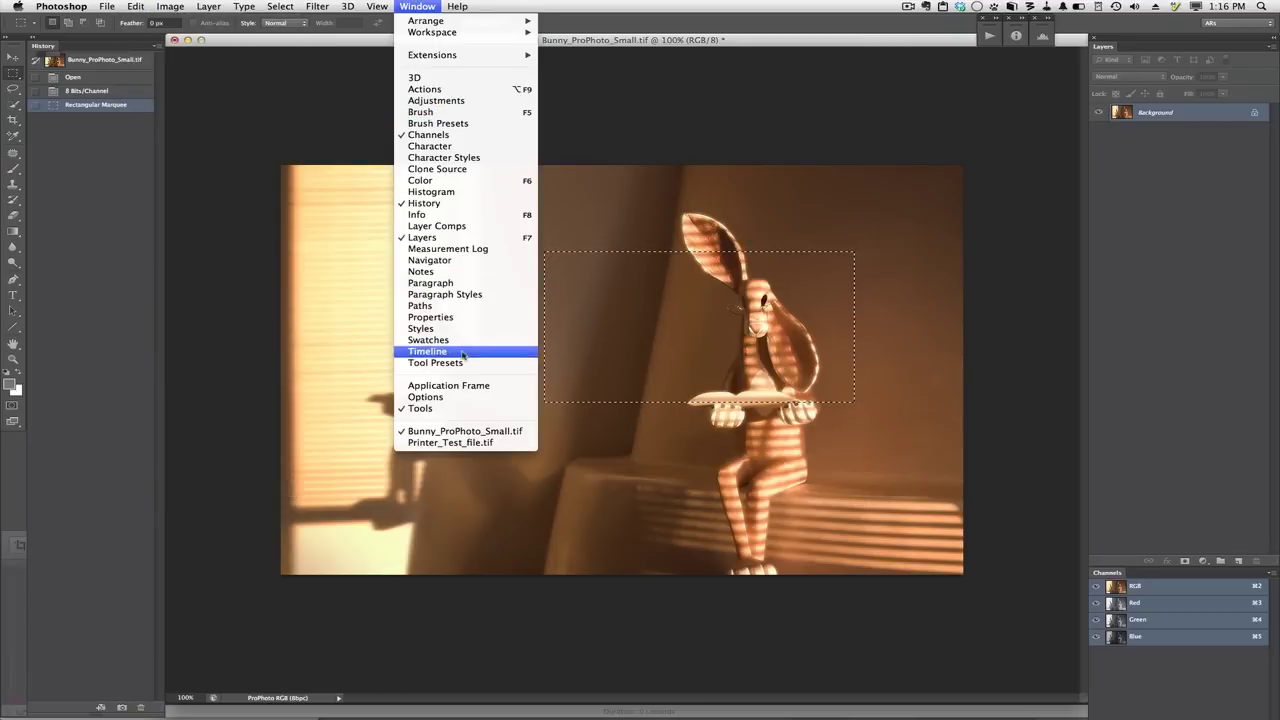
left_click(471, 442)
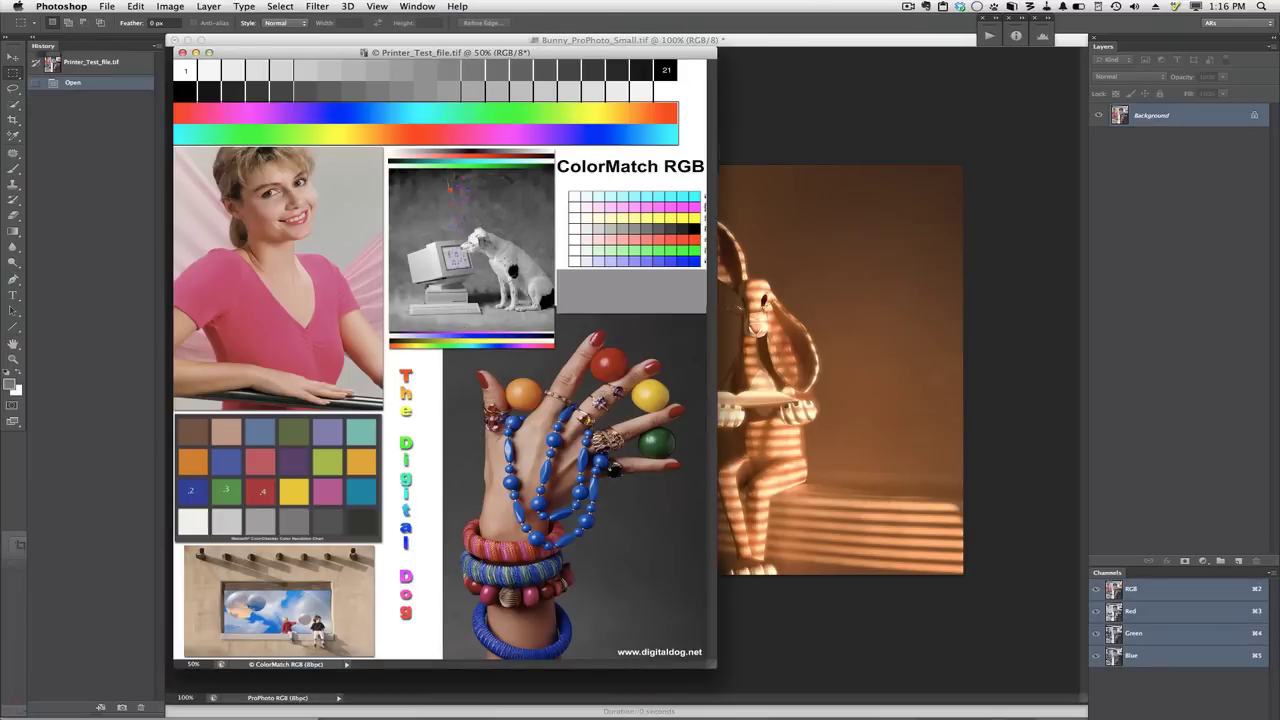
left_click(135, 6)
left_click(160, 124)
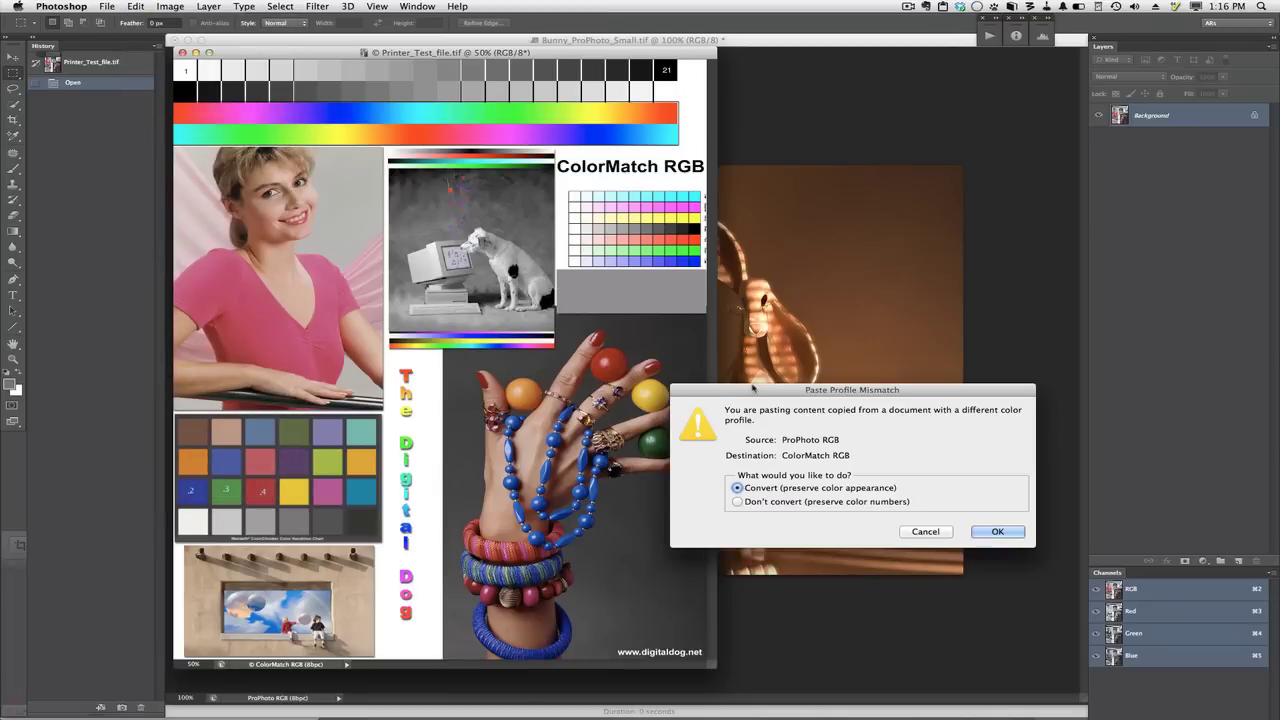
left_click_drag(747, 392, 480, 147)
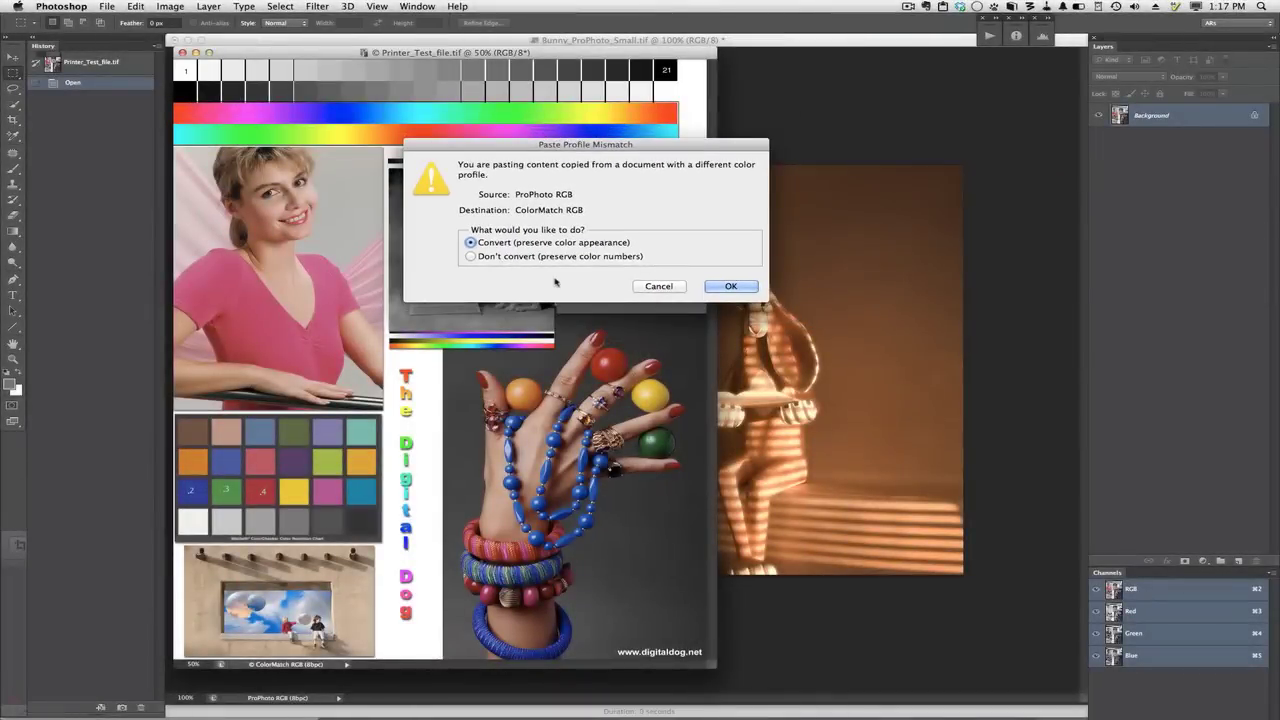
left_click(748, 288)
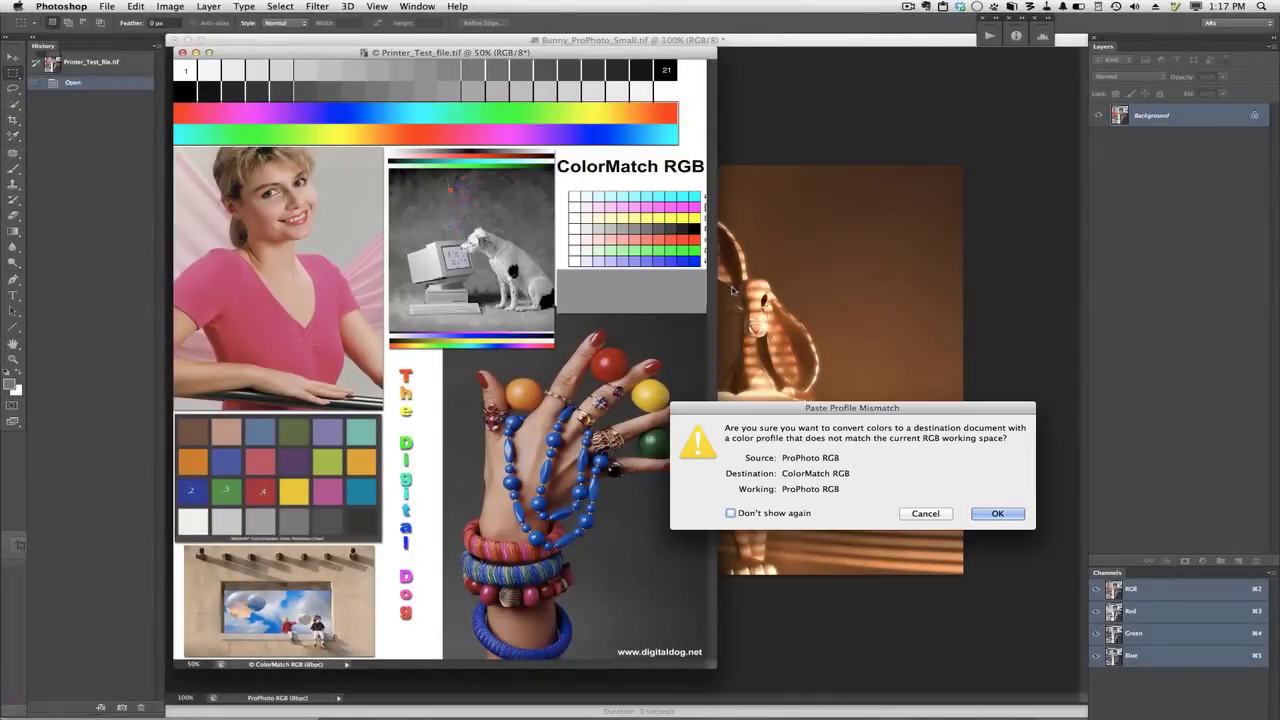
left_click(990, 514)
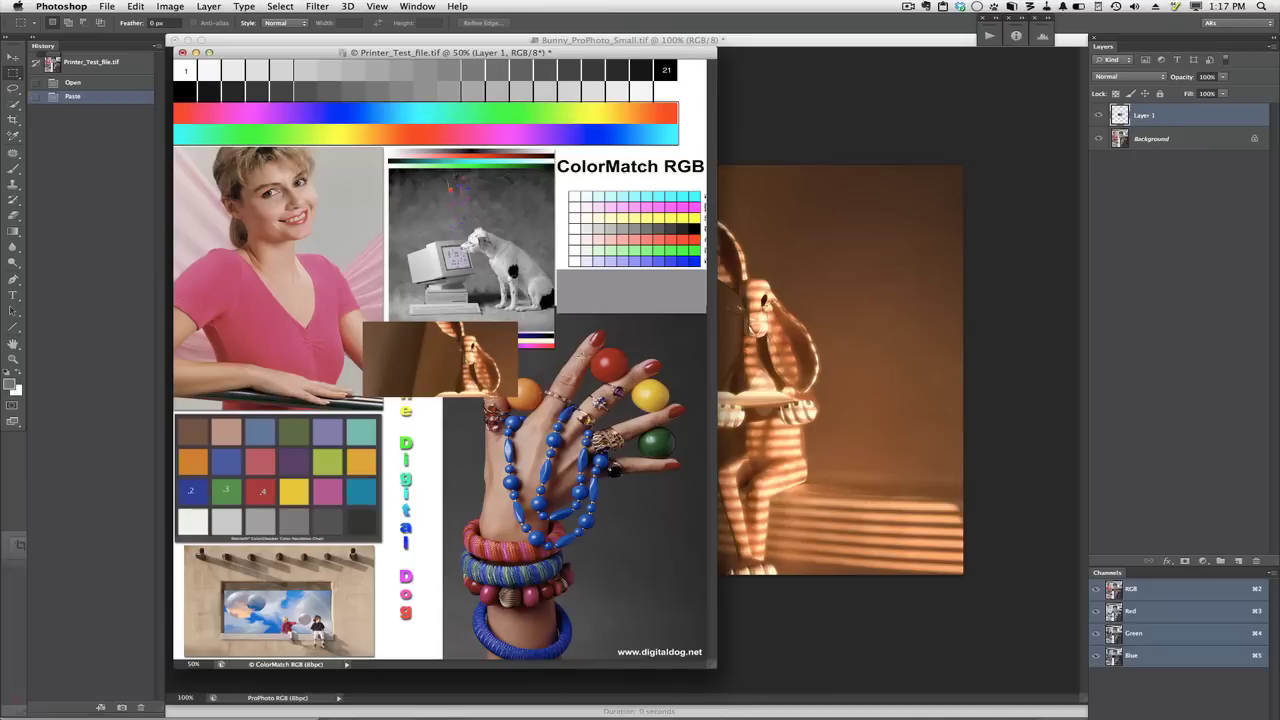
- Undo the paste and paste the bunny selection again without converting, preserving the color numbers
key("super+z")
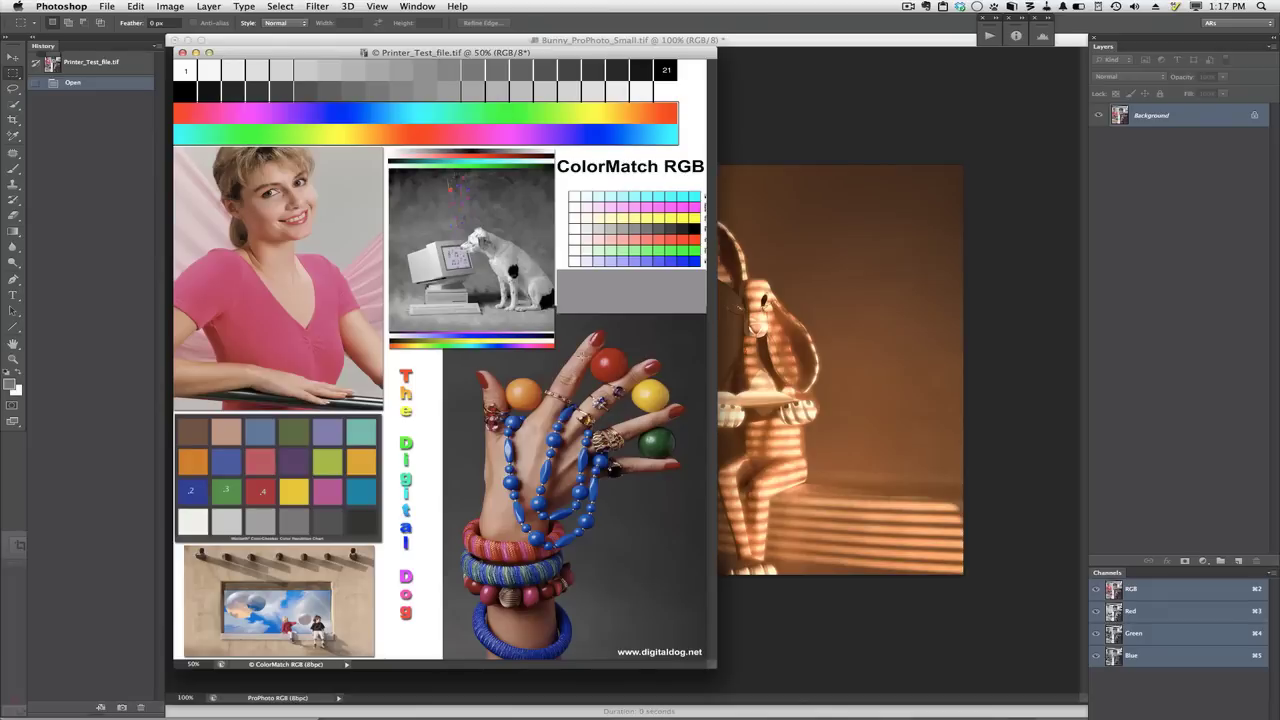
left_click(136, 6)
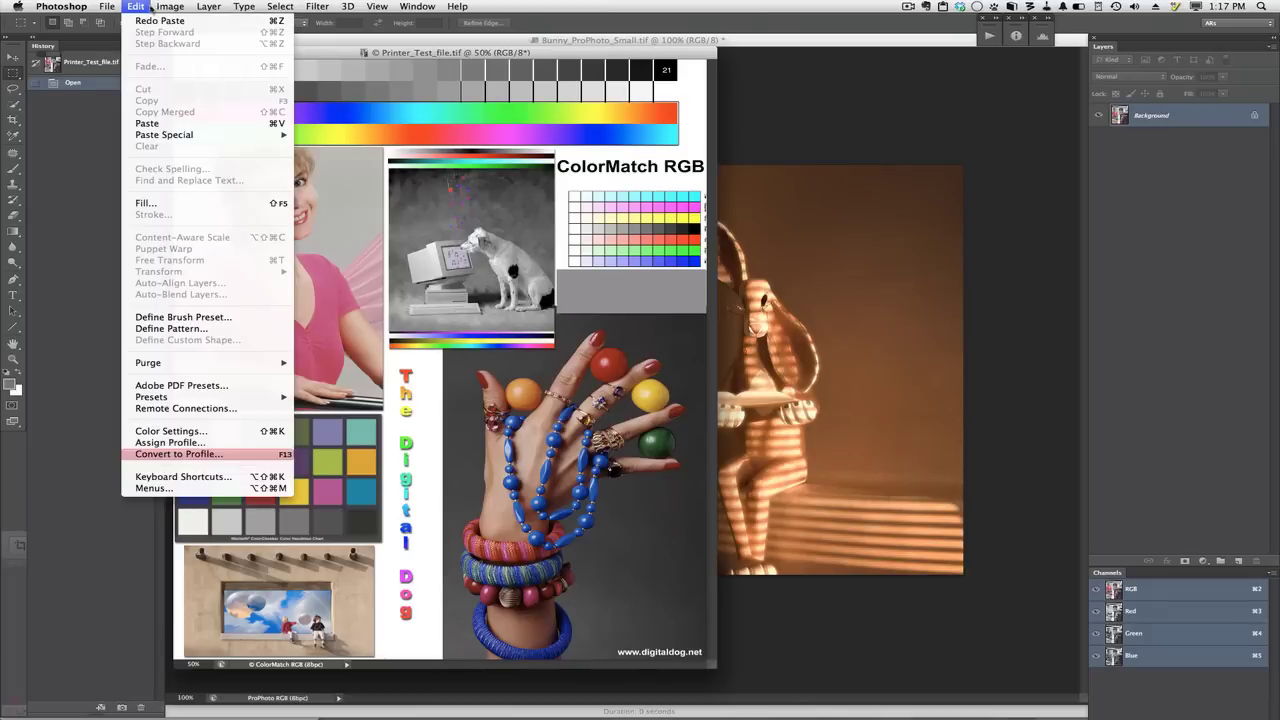
left_click(145, 122)
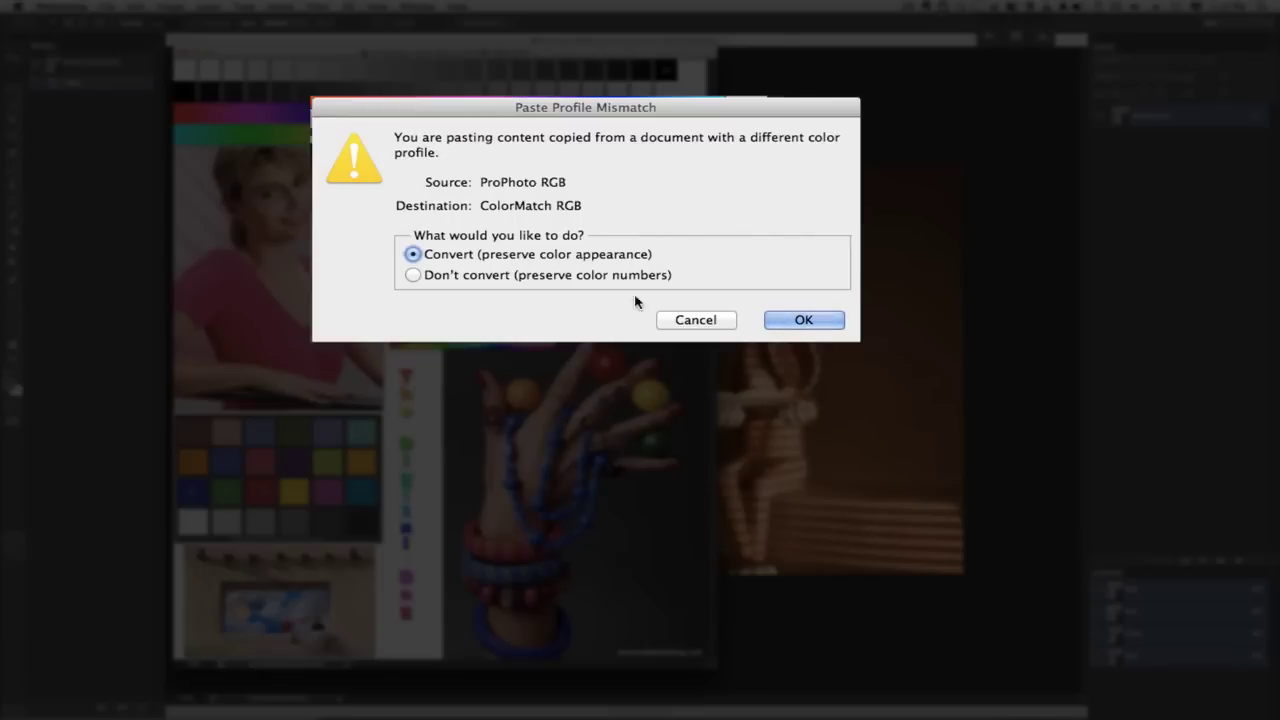
left_click(413, 276)
left_click(800, 320)
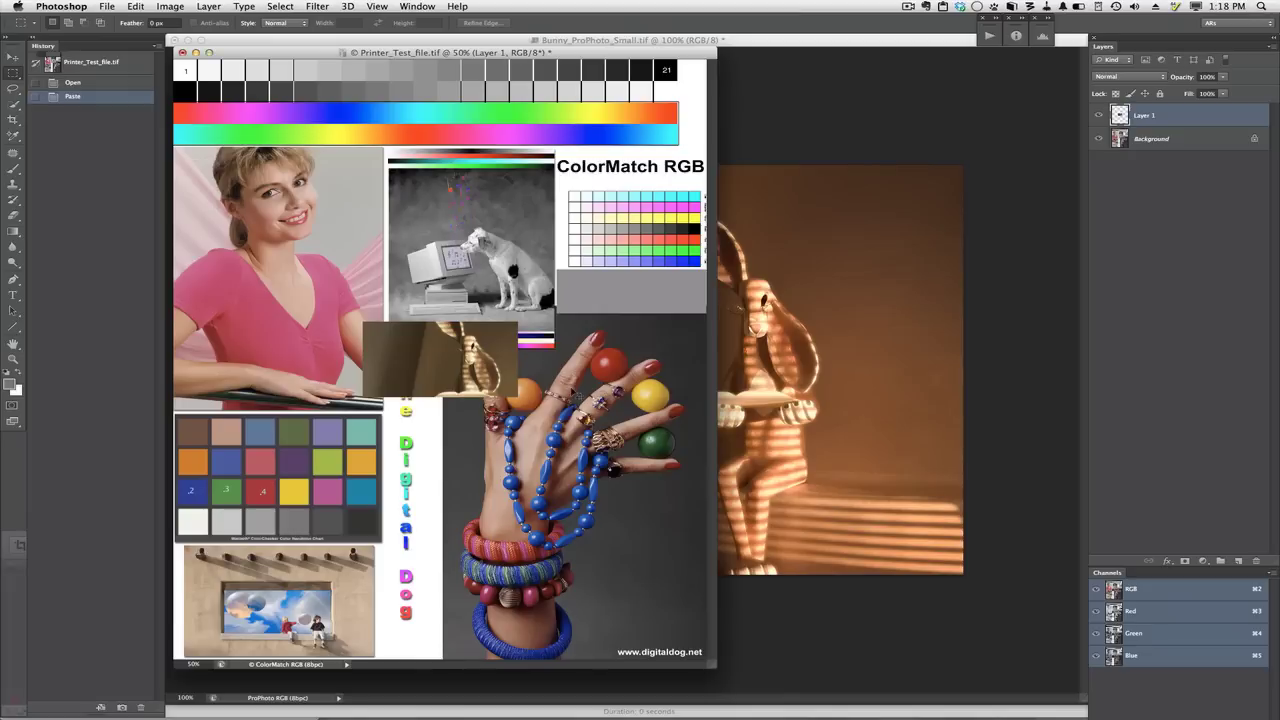
- Paste the bunny selection once more on top, converting the colors to preserve appearance
key("super+v")
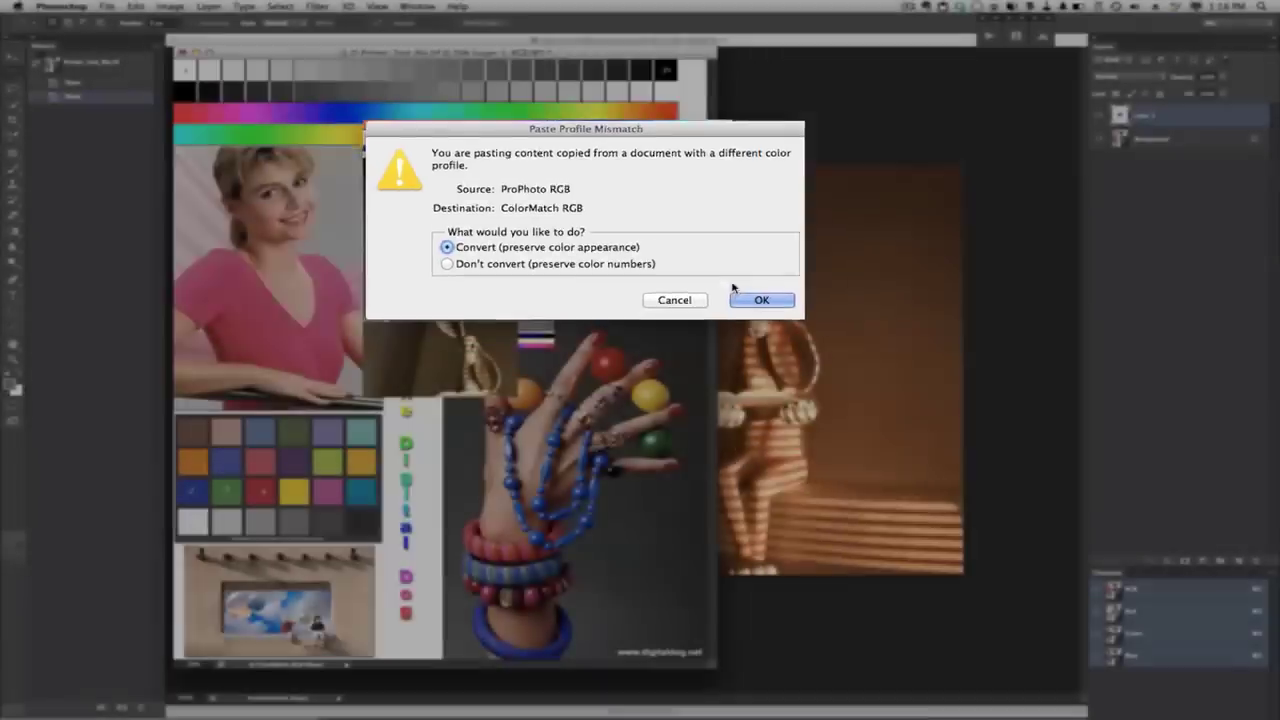
left_click(748, 298)
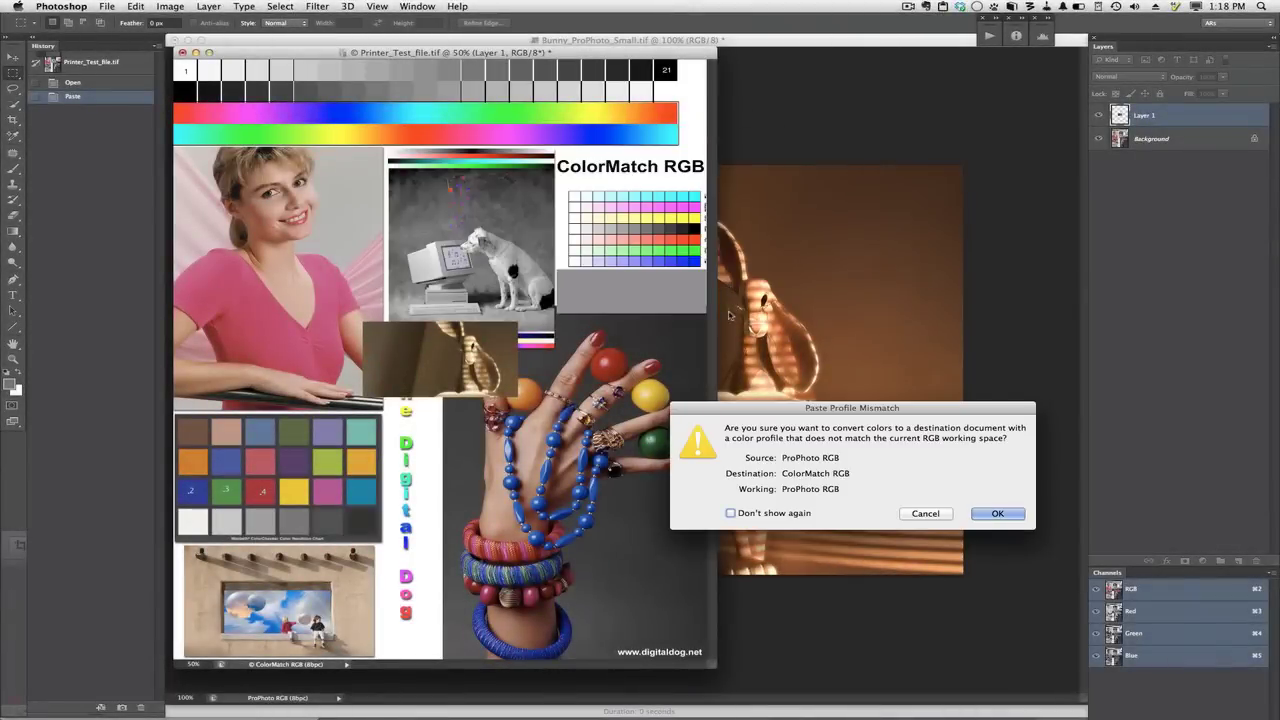
left_click(997, 513)
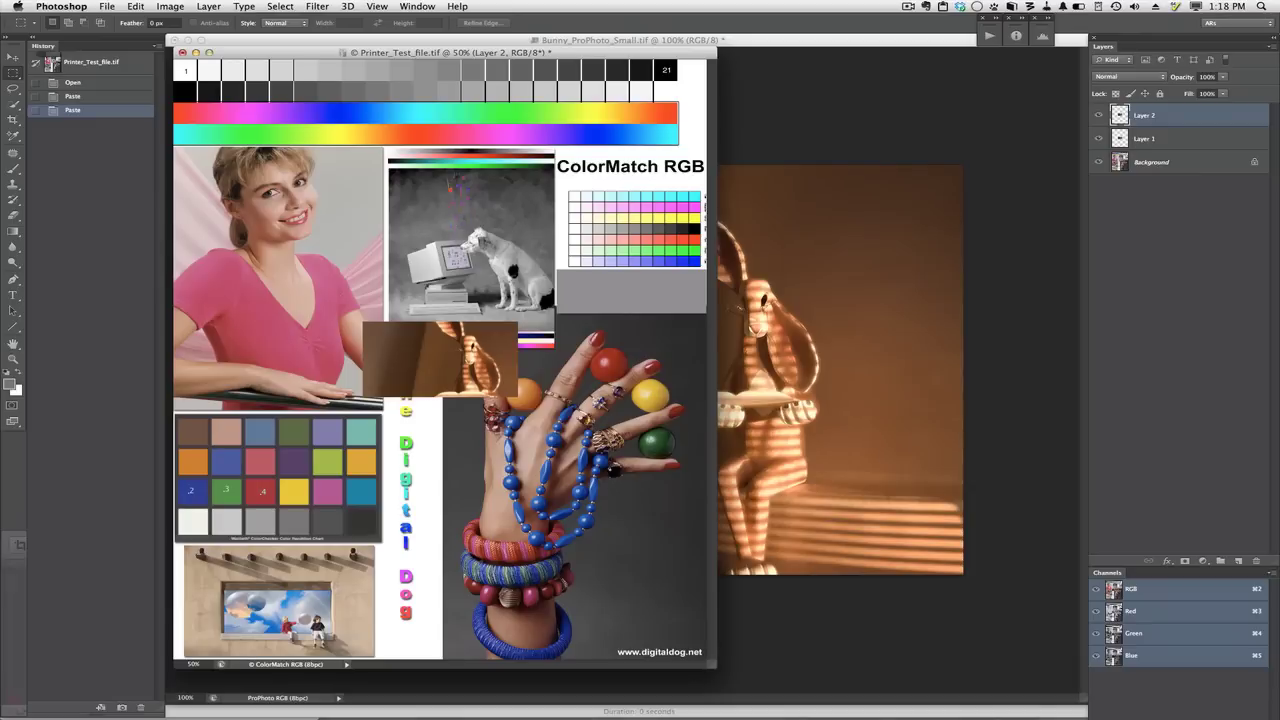
- Review the conversion options in Color Settings without changing them, and look over the image mode choices for Printer_Test_file.tif
key("super+shift+k")
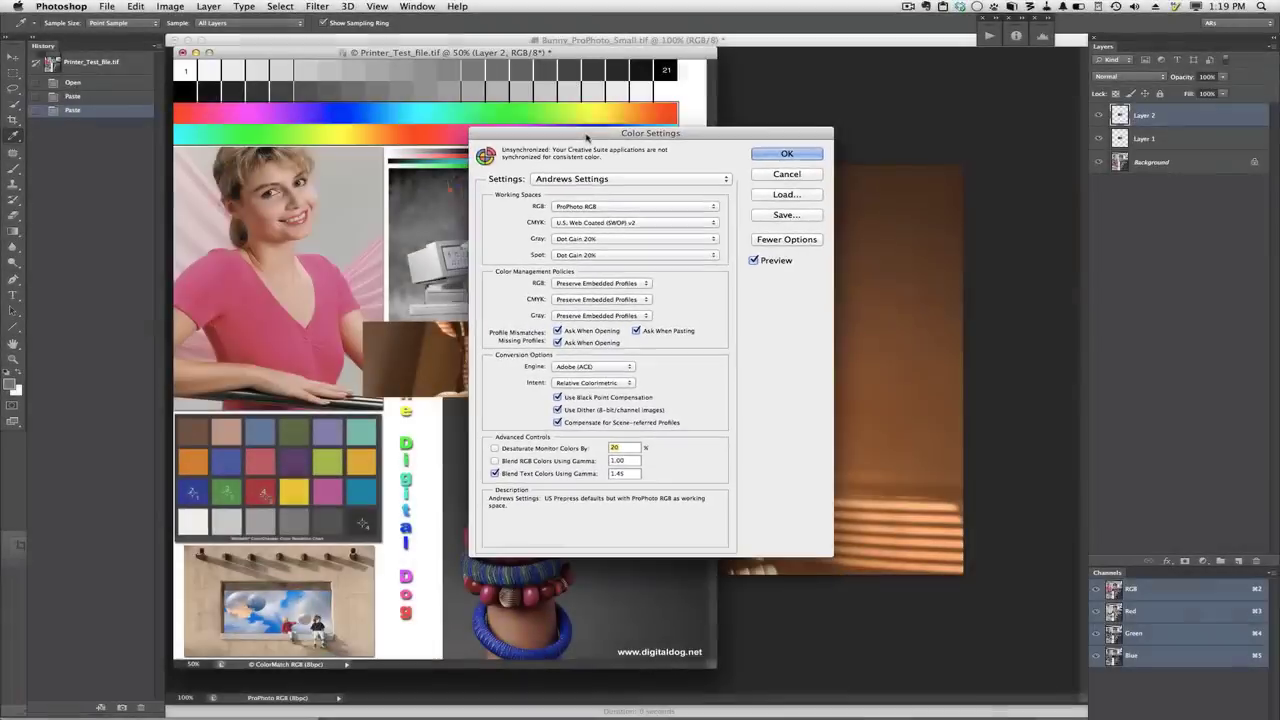
left_click_drag(586, 137, 477, 120)
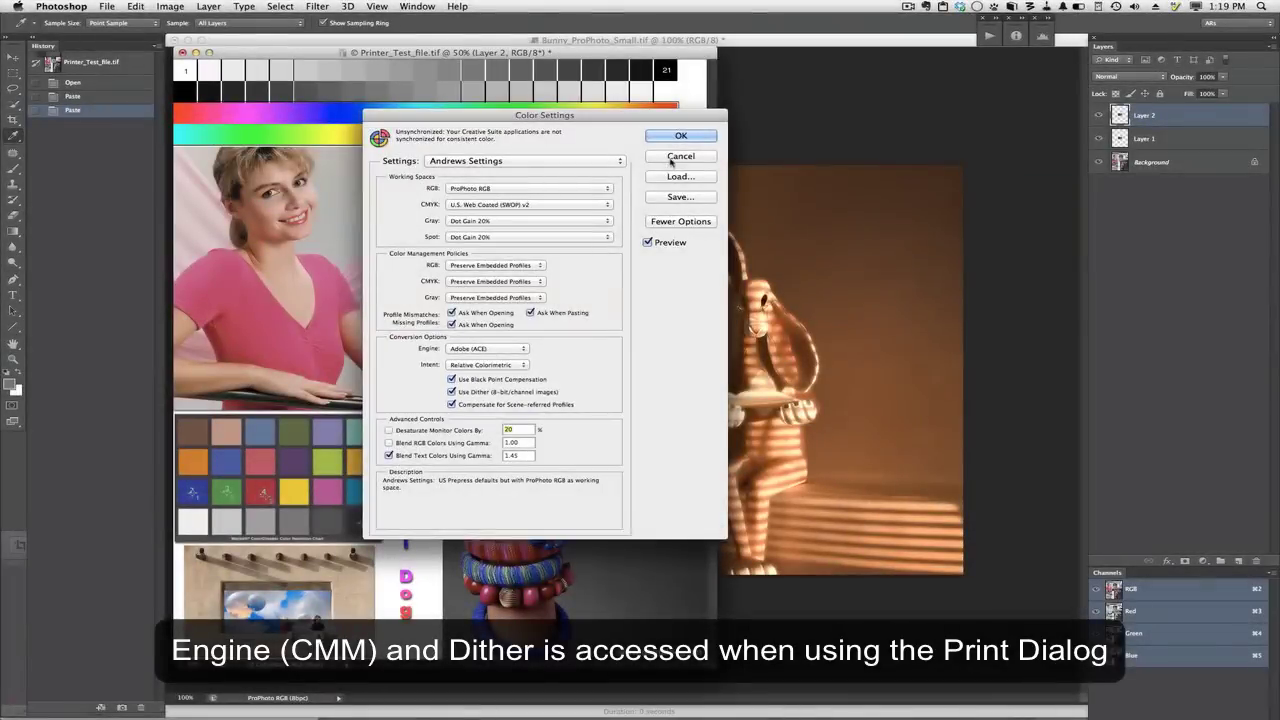
left_click(673, 158)
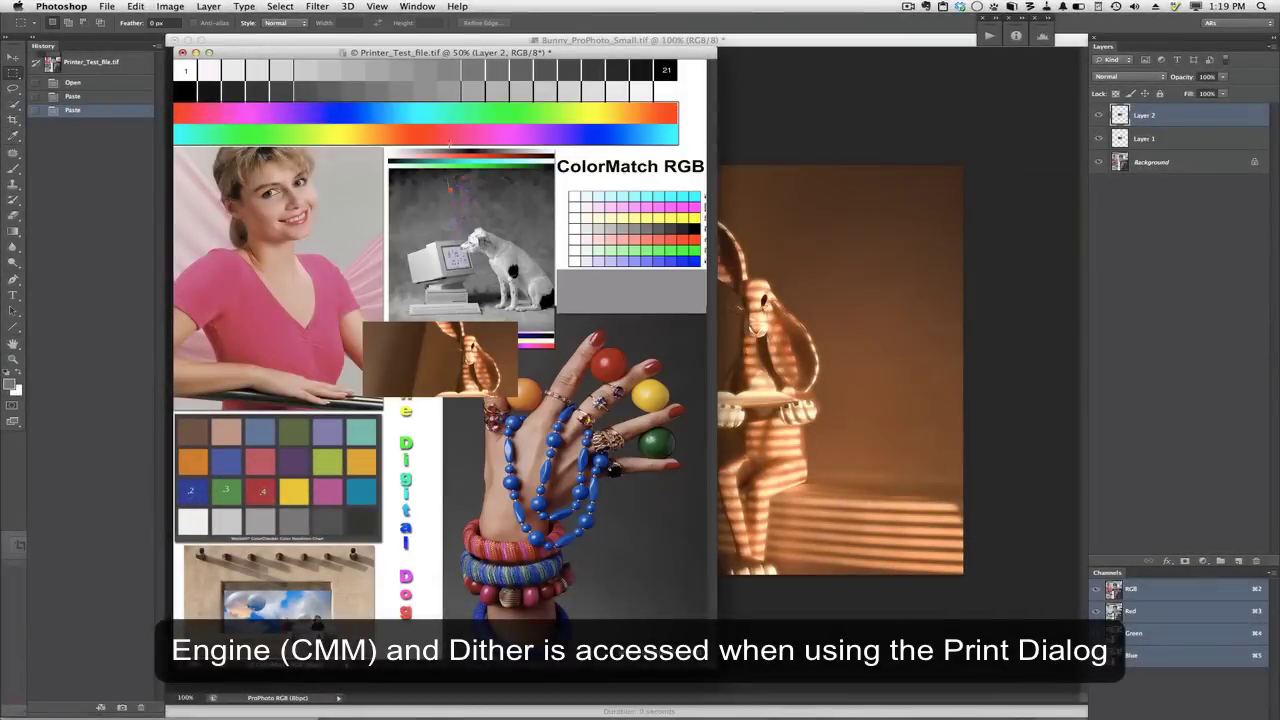
left_click(170, 7)
mouse_move(180, 22)
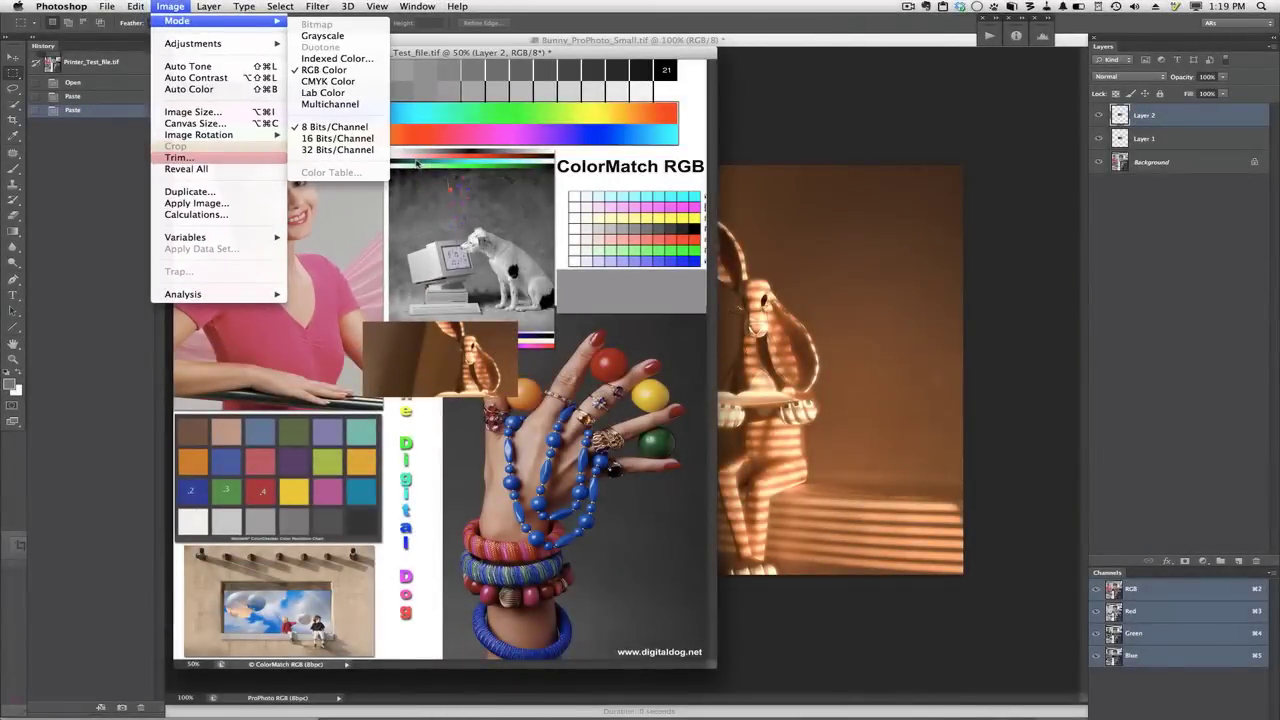
left_click(416, 160)
- Examine the conversion engines and rendering intents in Color Settings, keeping Adobe (ACE) and Relative Colorimetric, and cancel the dialog
key("super+shift+k")
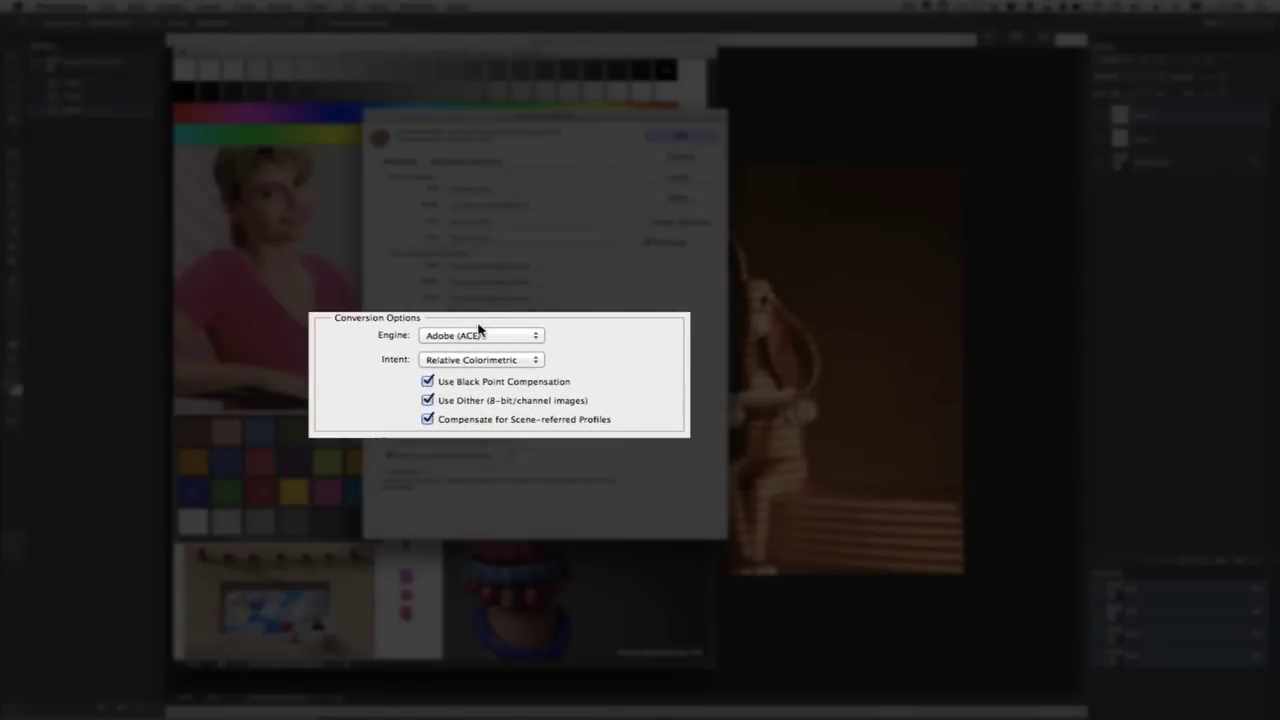
left_click(478, 340)
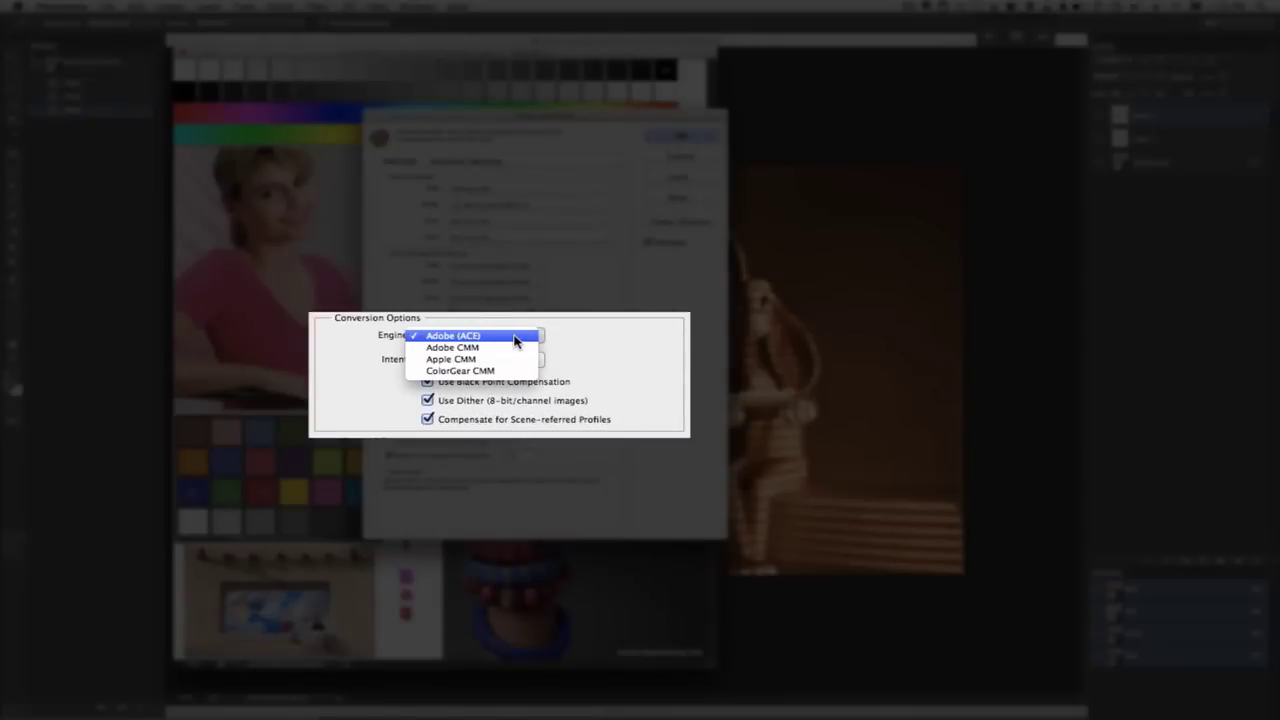
left_click(515, 340)
left_click(512, 360)
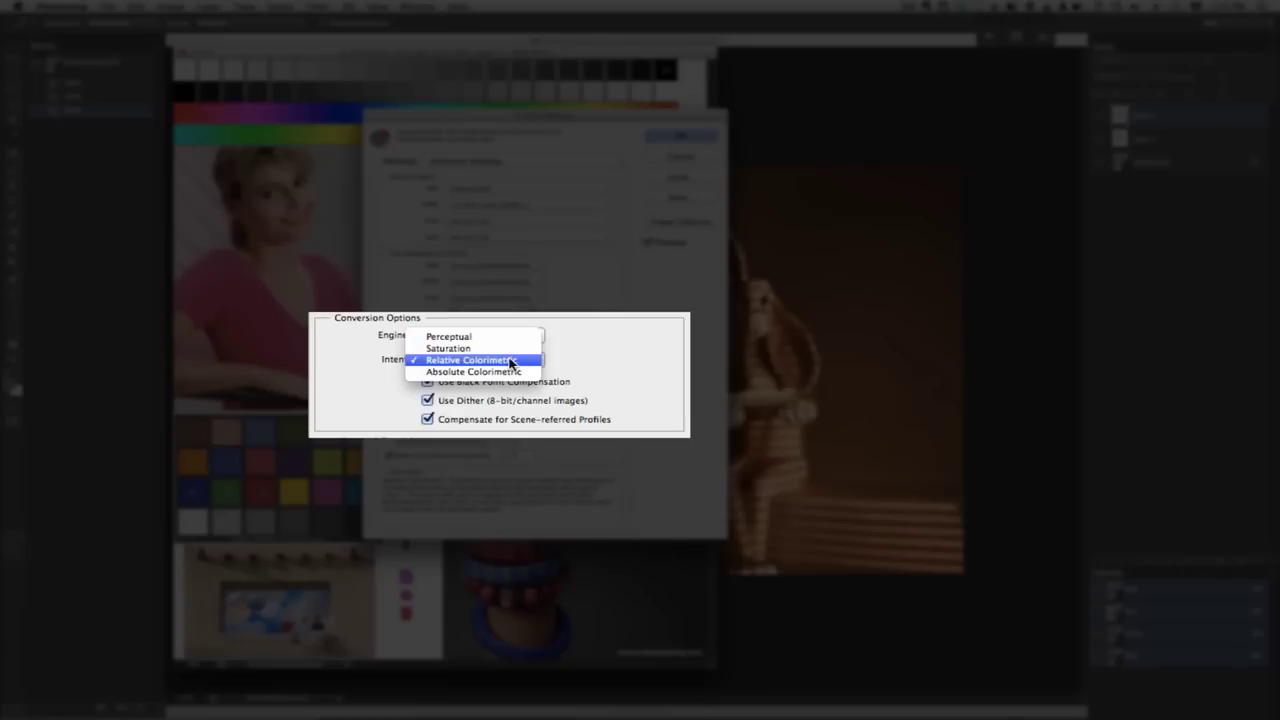
left_click(511, 362)
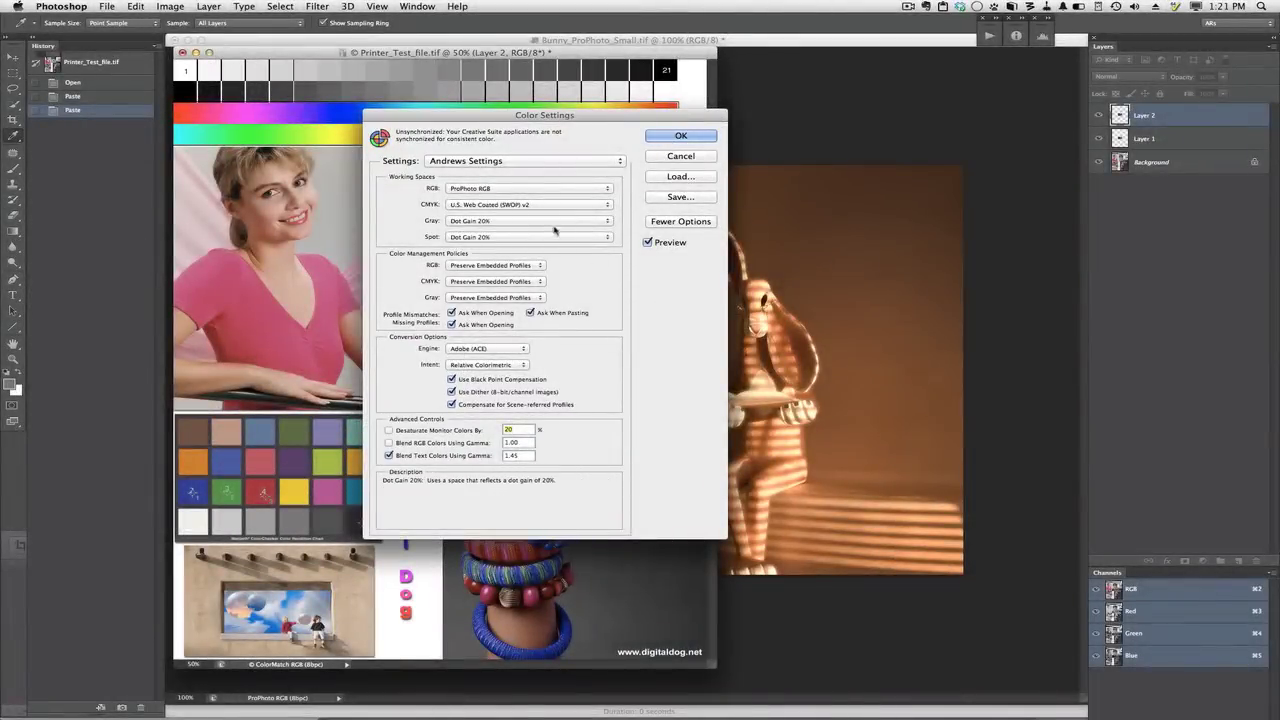
left_click(676, 156)
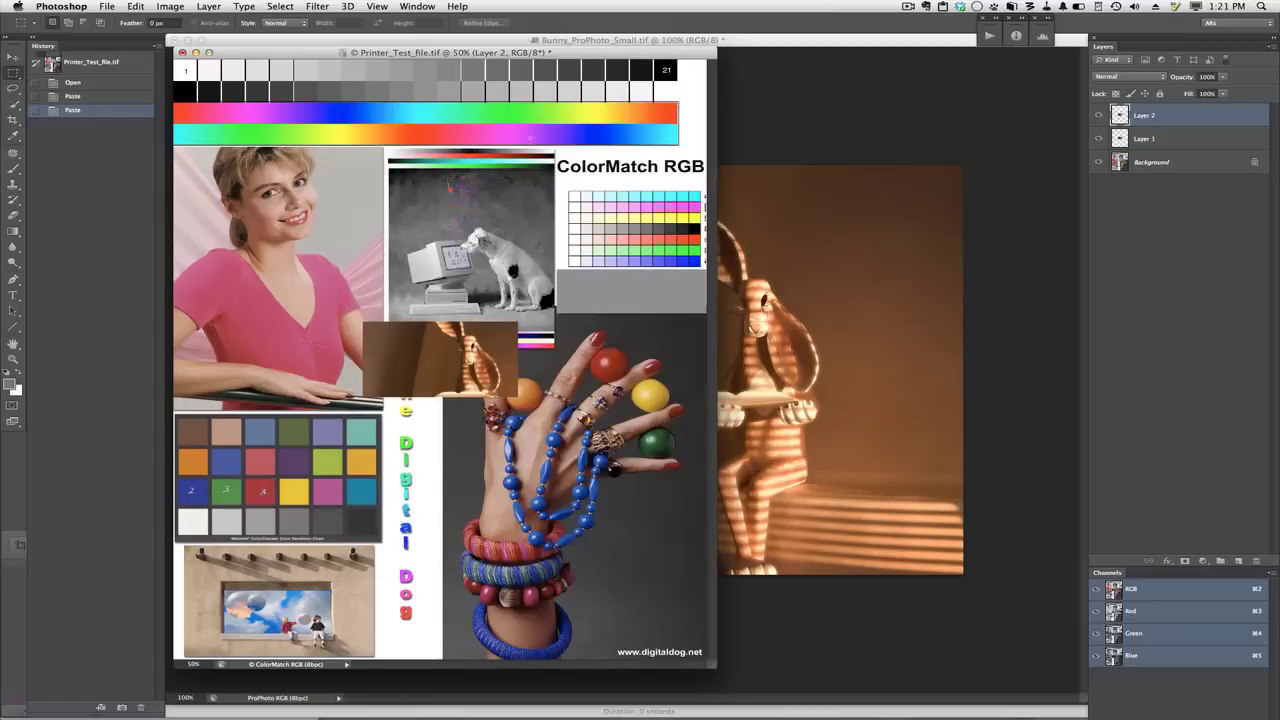
- Start a Convert to Profile for Printer_Test_file.tif and choose Coated GRACoL 2006 (ISO 12647-2:2004) as the destination profile
left_click(165, 6)
mouse_move(137, 6)
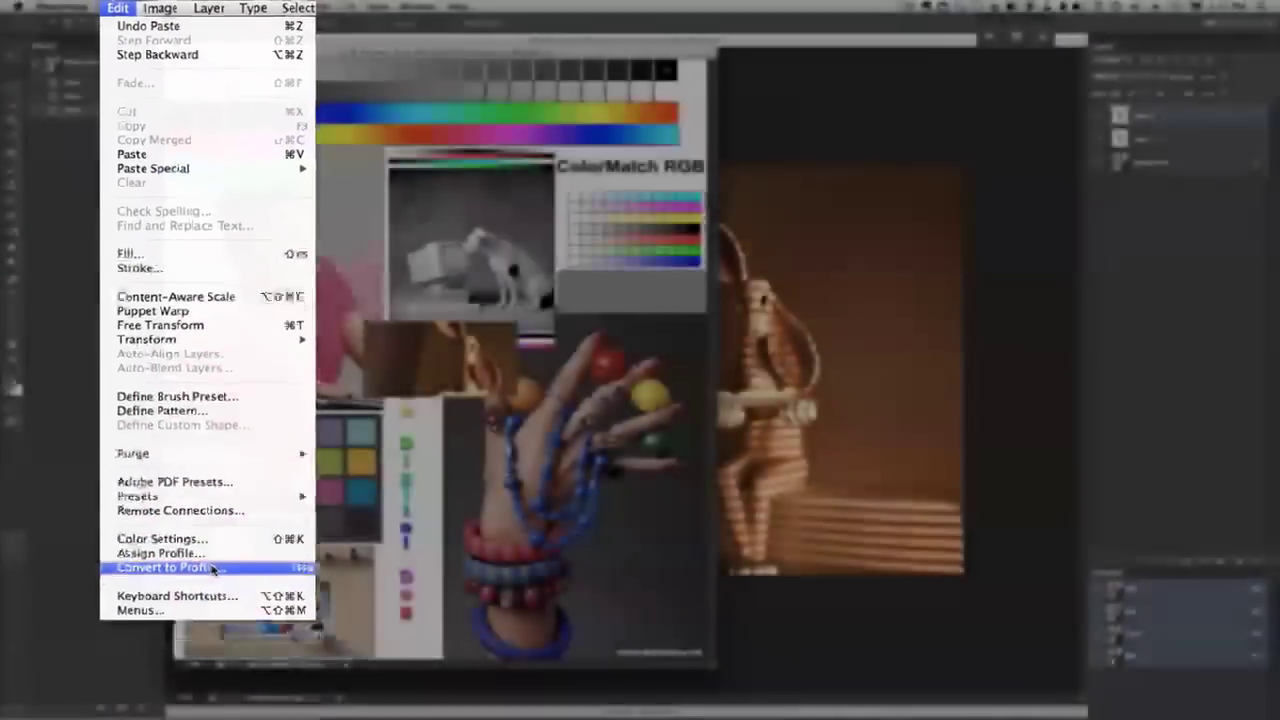
left_click(299, 422)
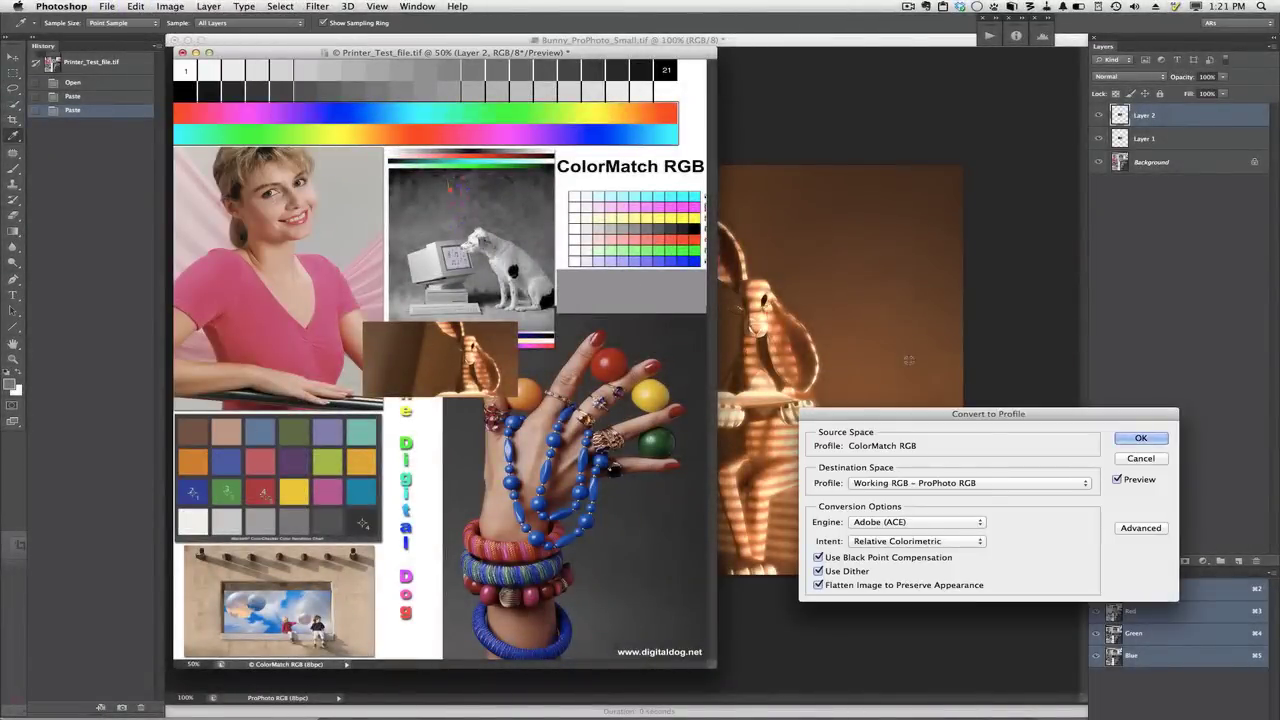
left_click_drag(908, 413, 673, 152)
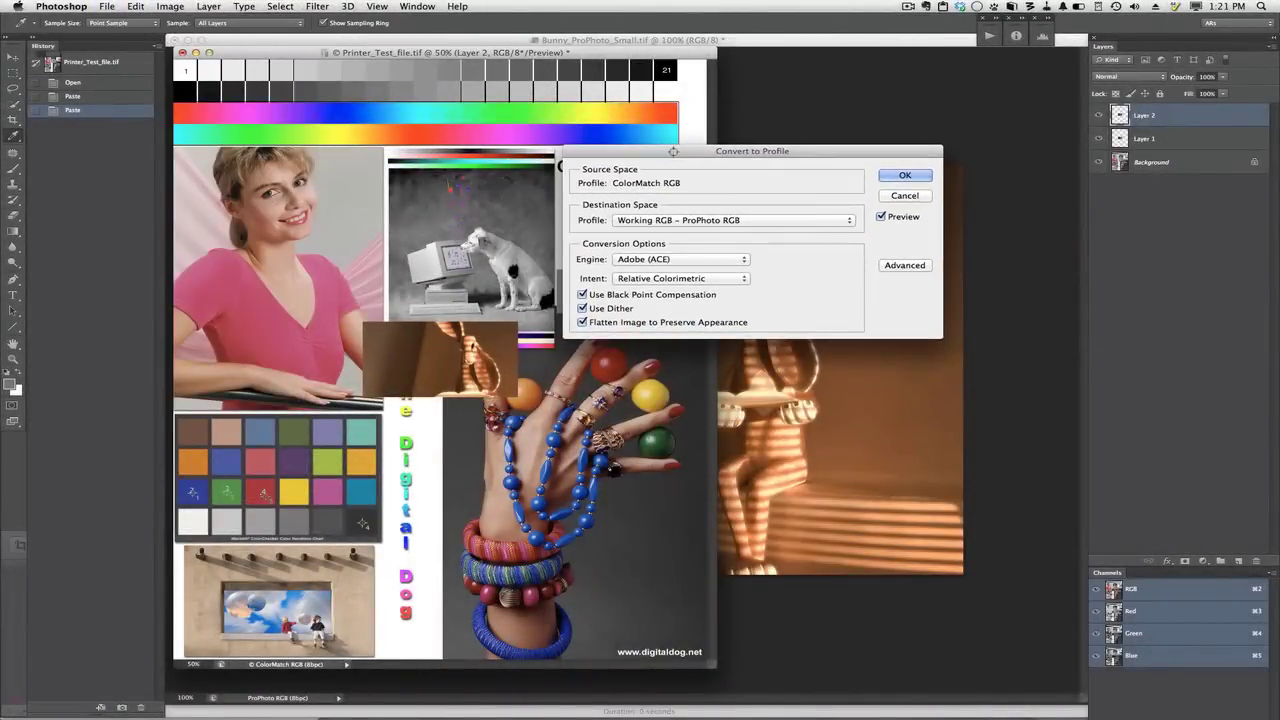
left_click(694, 220)
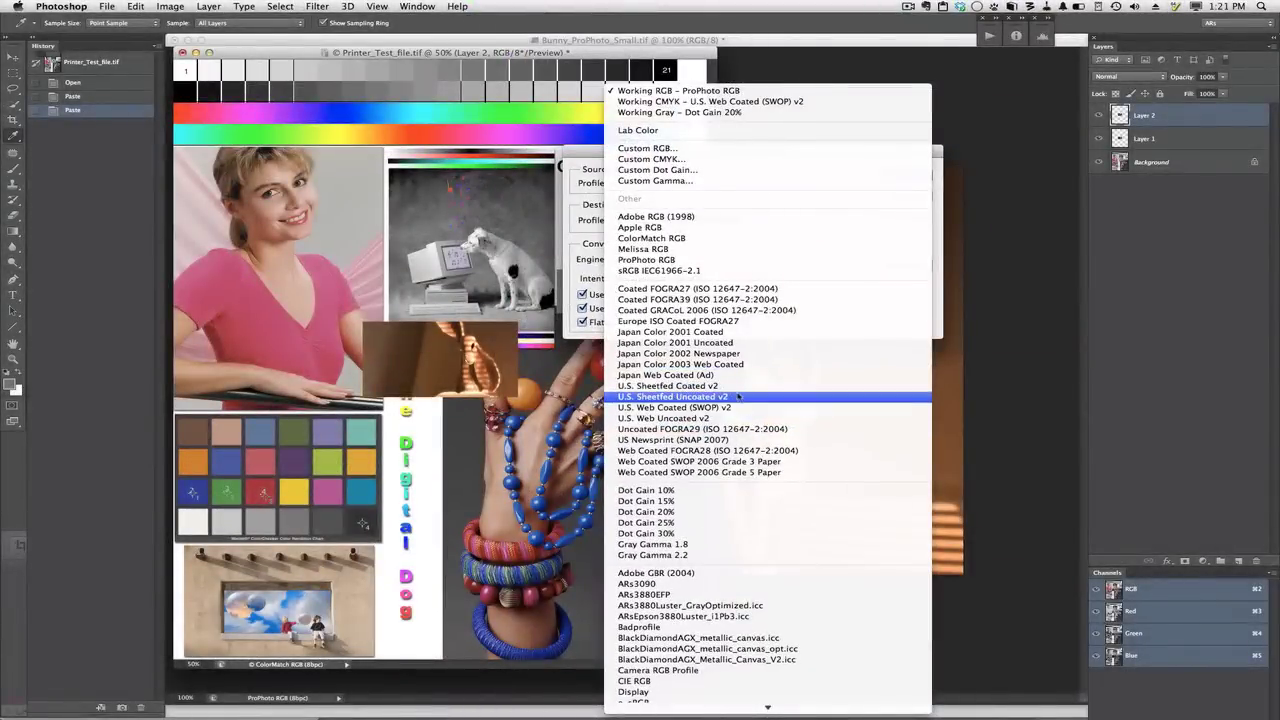
left_click(733, 310)
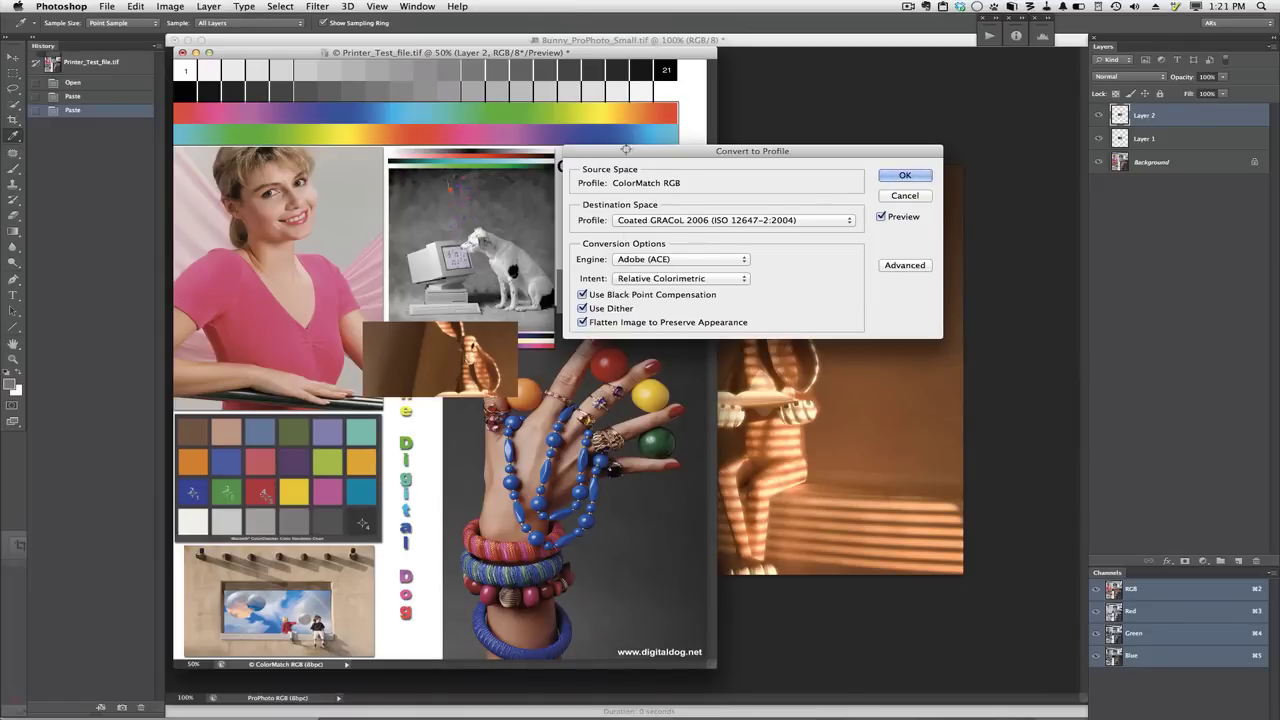
- Try Japan Color 2001 Uncoated and Web Coated SWOP 2006 Grade 5 Paper as destination profiles
left_click_drag(618, 151, 572, 156)
left_click(630, 212)
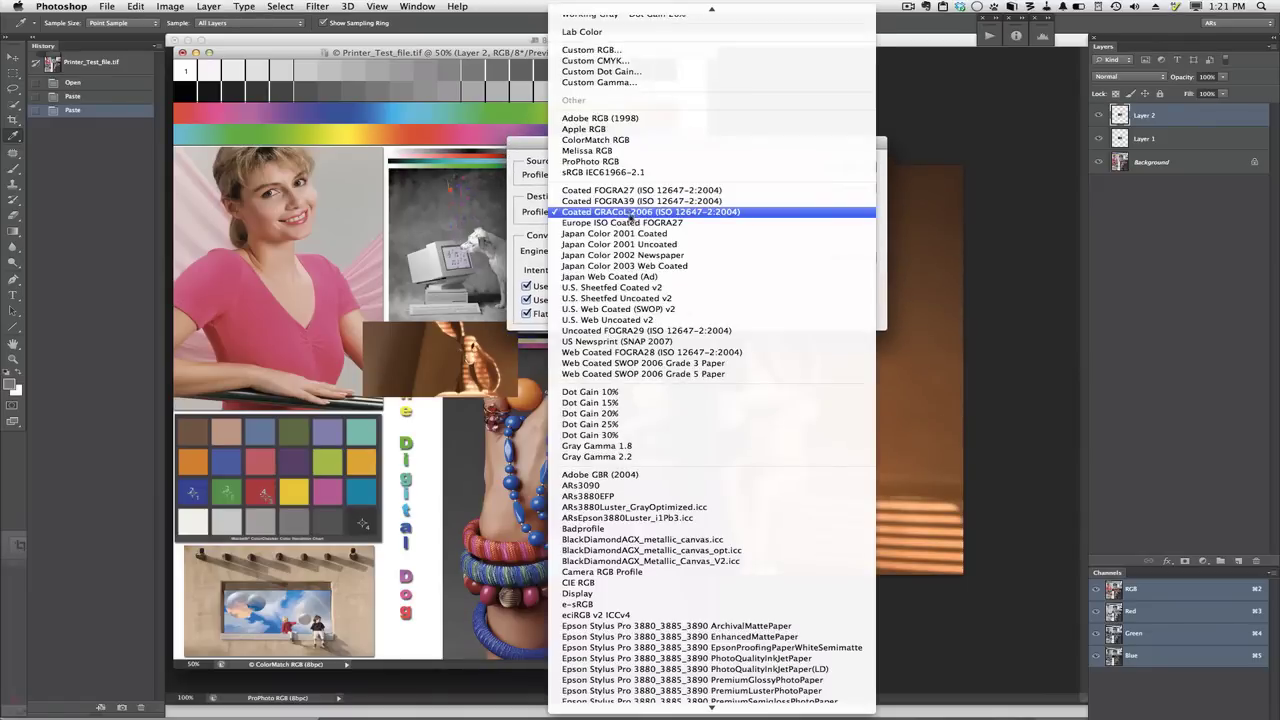
left_click(630, 246)
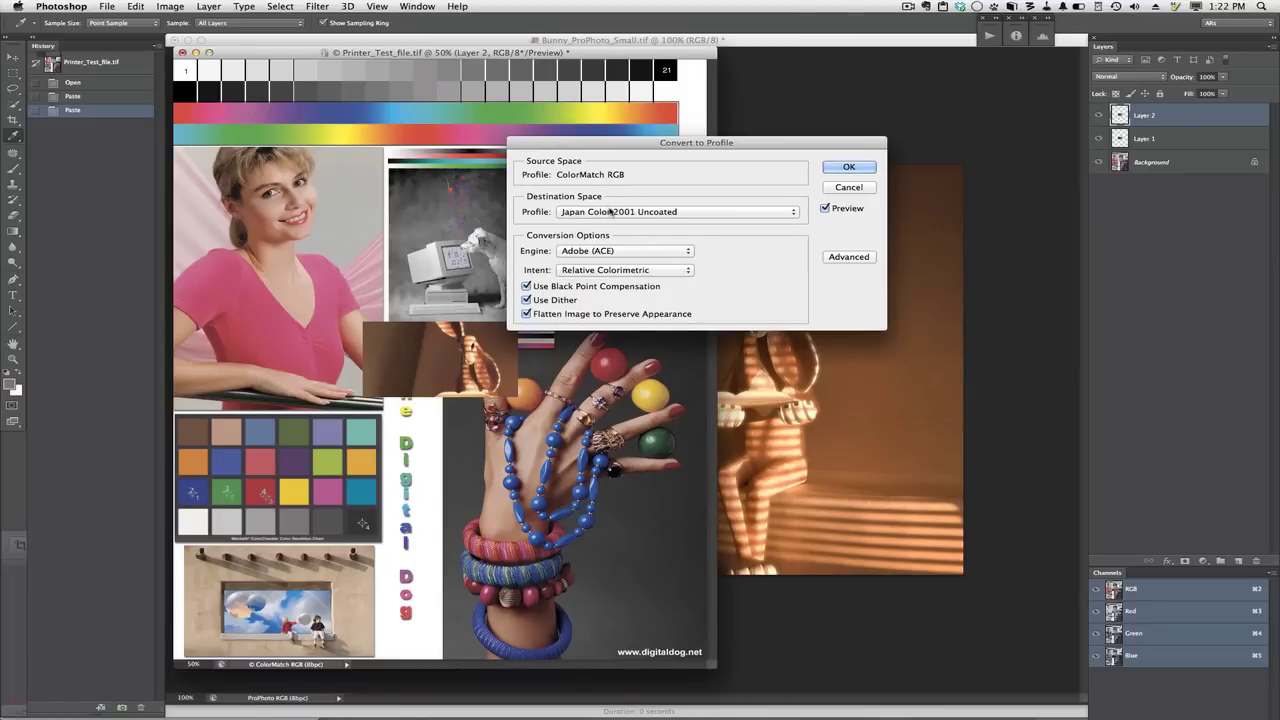
left_click(612, 212)
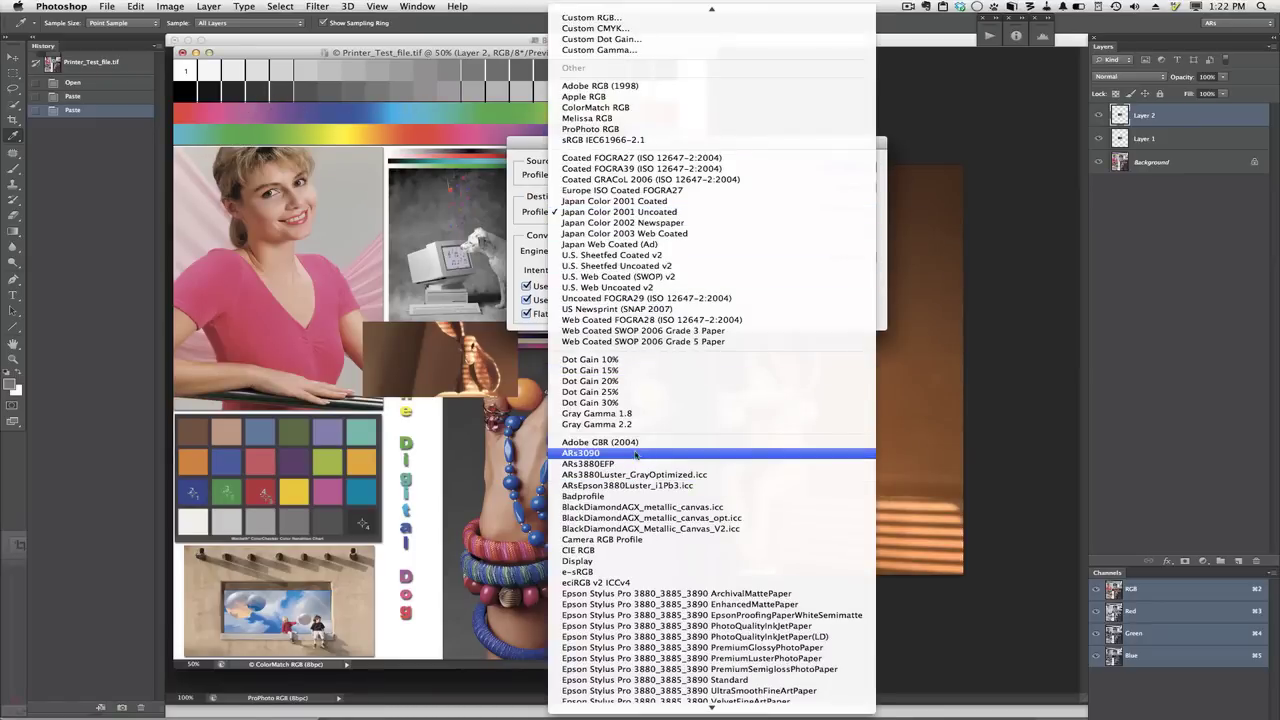
left_click(639, 341)
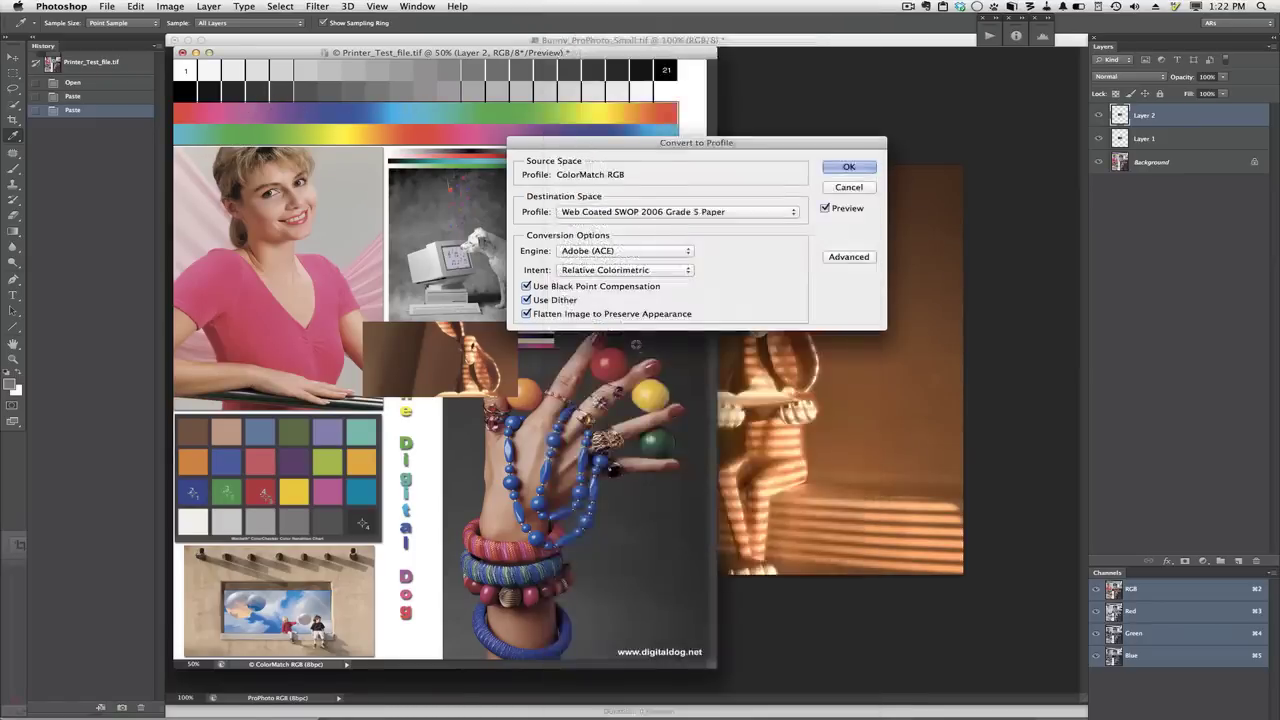
- Try Epson Stylus Pro 4900_4910 EnhancedMattePaper_MK as the destination profile, and change it to Epson_SP3880_Cold_Press_Bright_MK_v1
left_click(620, 213)
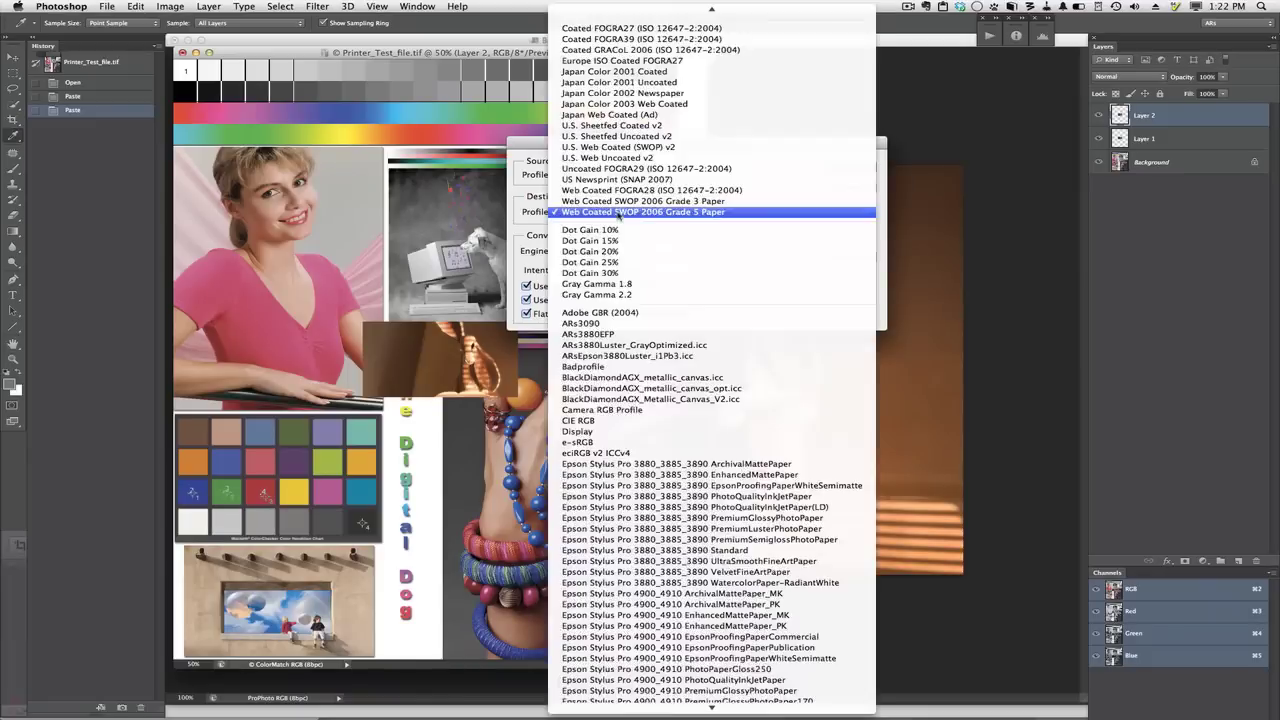
left_click(645, 615)
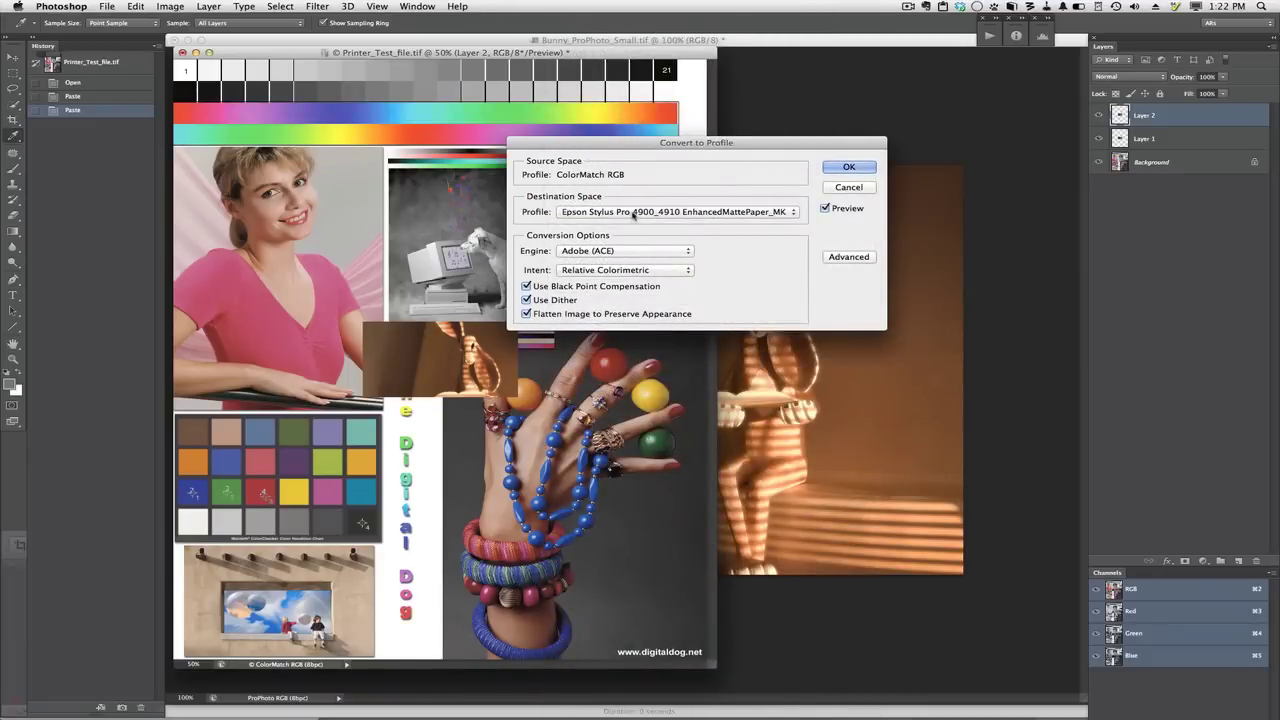
left_click(632, 218)
left_click(638, 516)
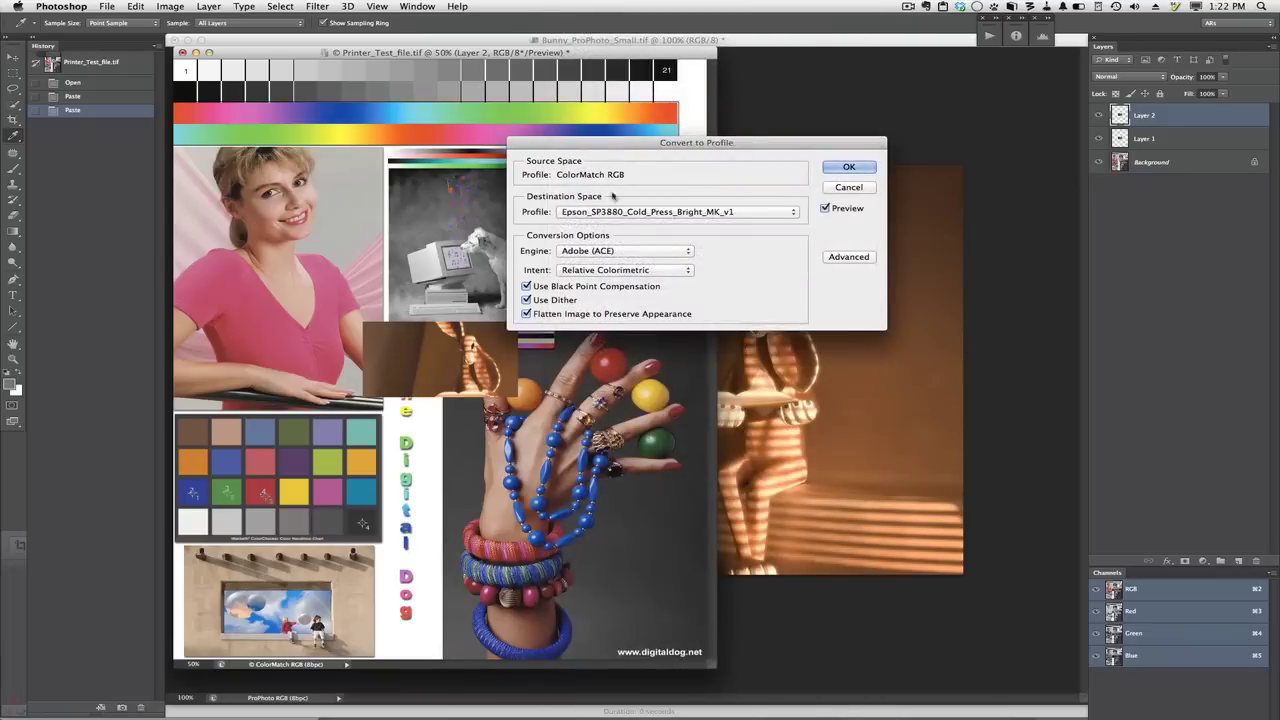
left_click_drag(566, 140, 545, 209)
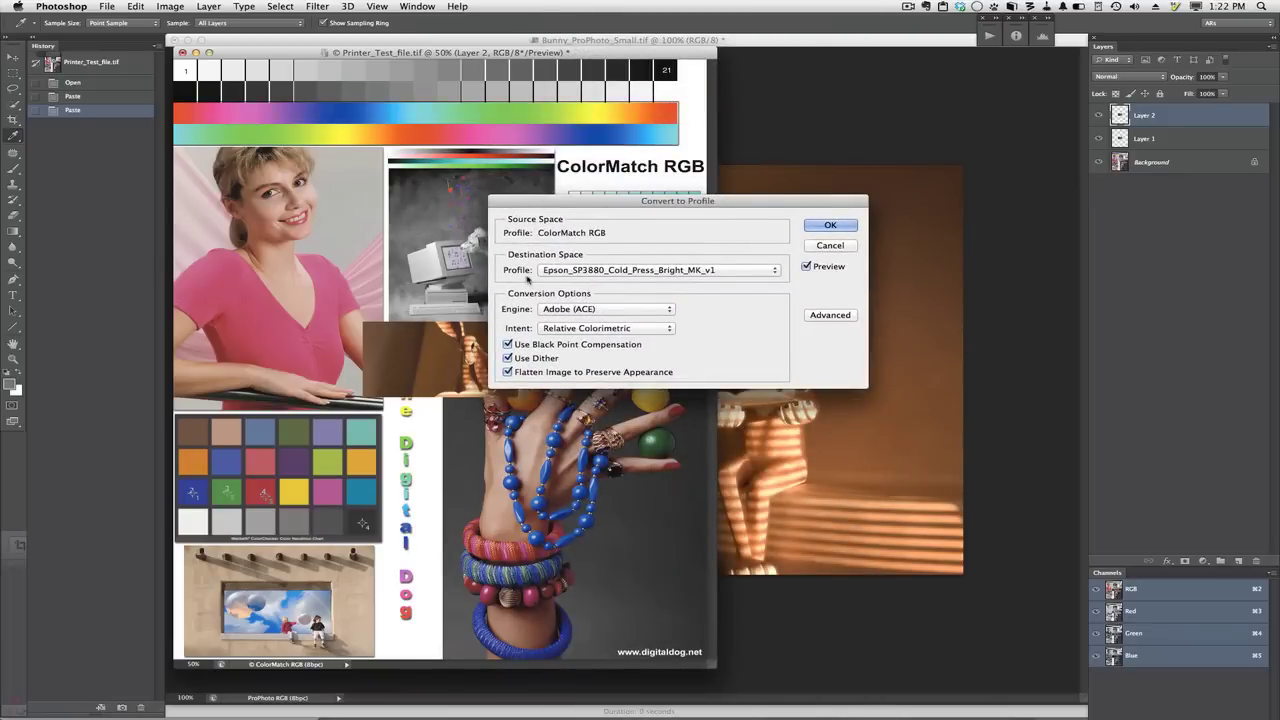
- Compare the image with the conversion preview off and on, try the Perceptual intent against Relative Colorimetric, and cancel the profile conversion
left_click(807, 267)
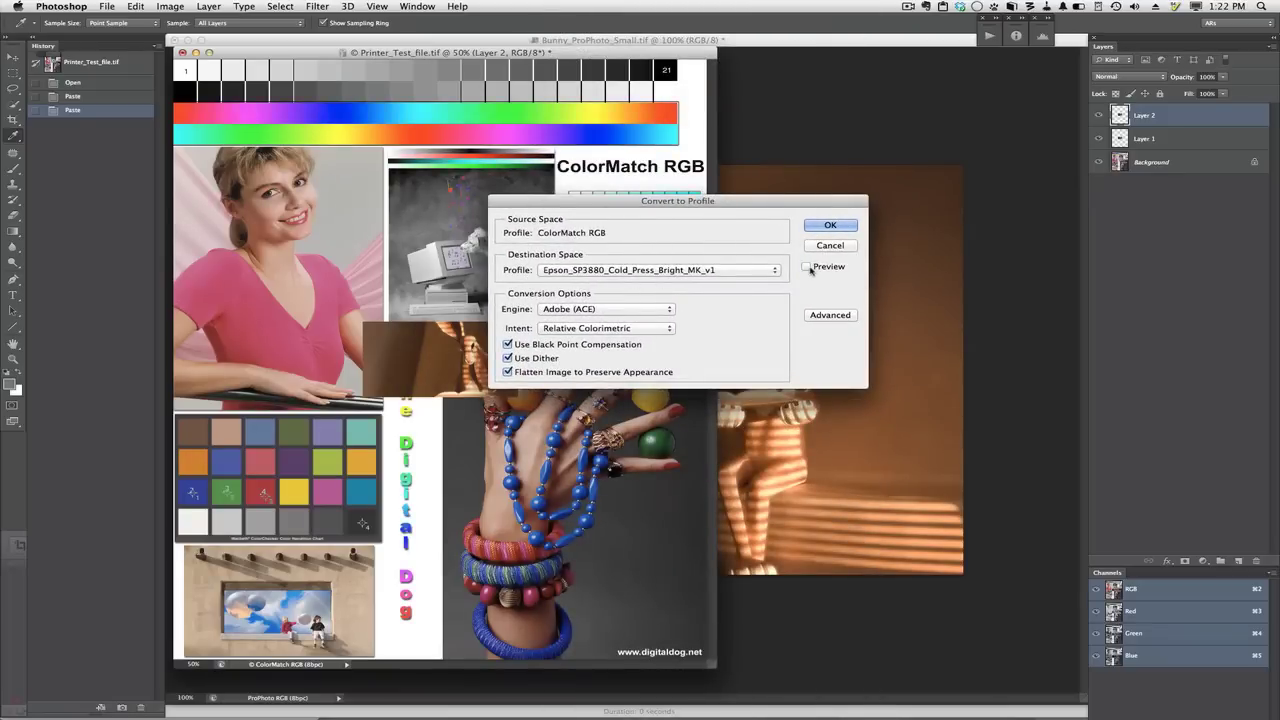
left_click(807, 267)
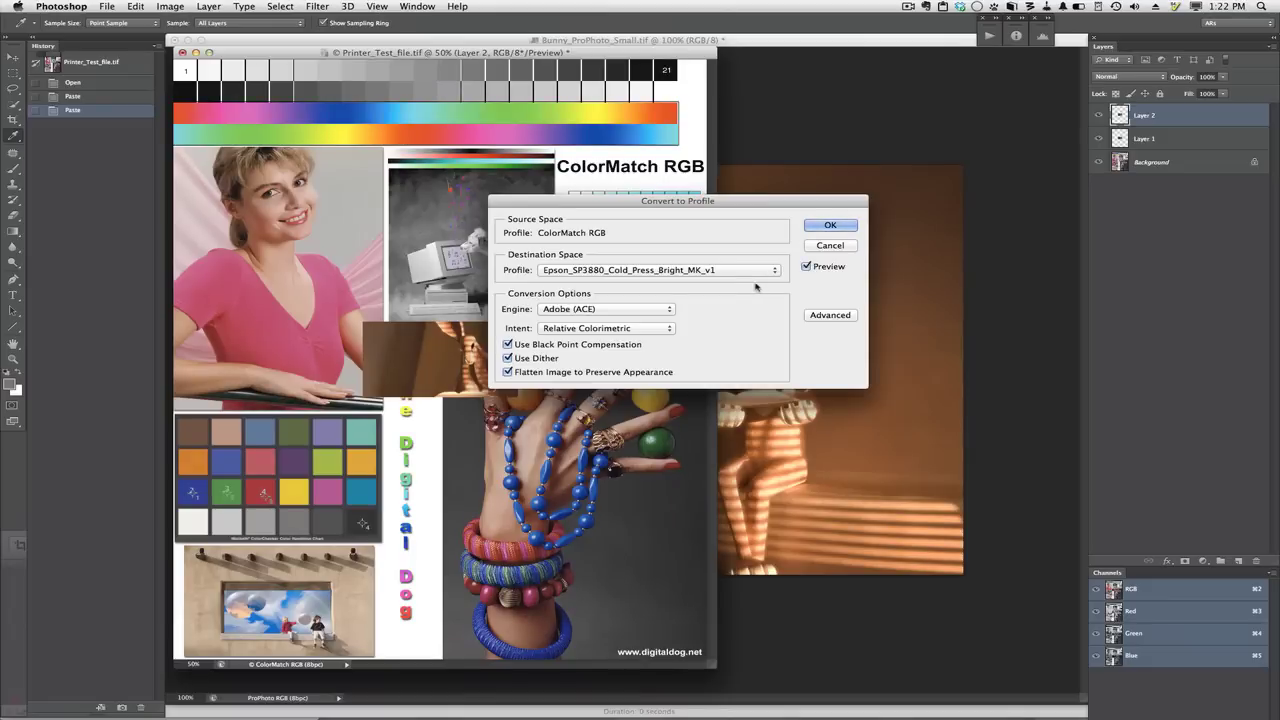
left_click(661, 334)
left_click(656, 308)
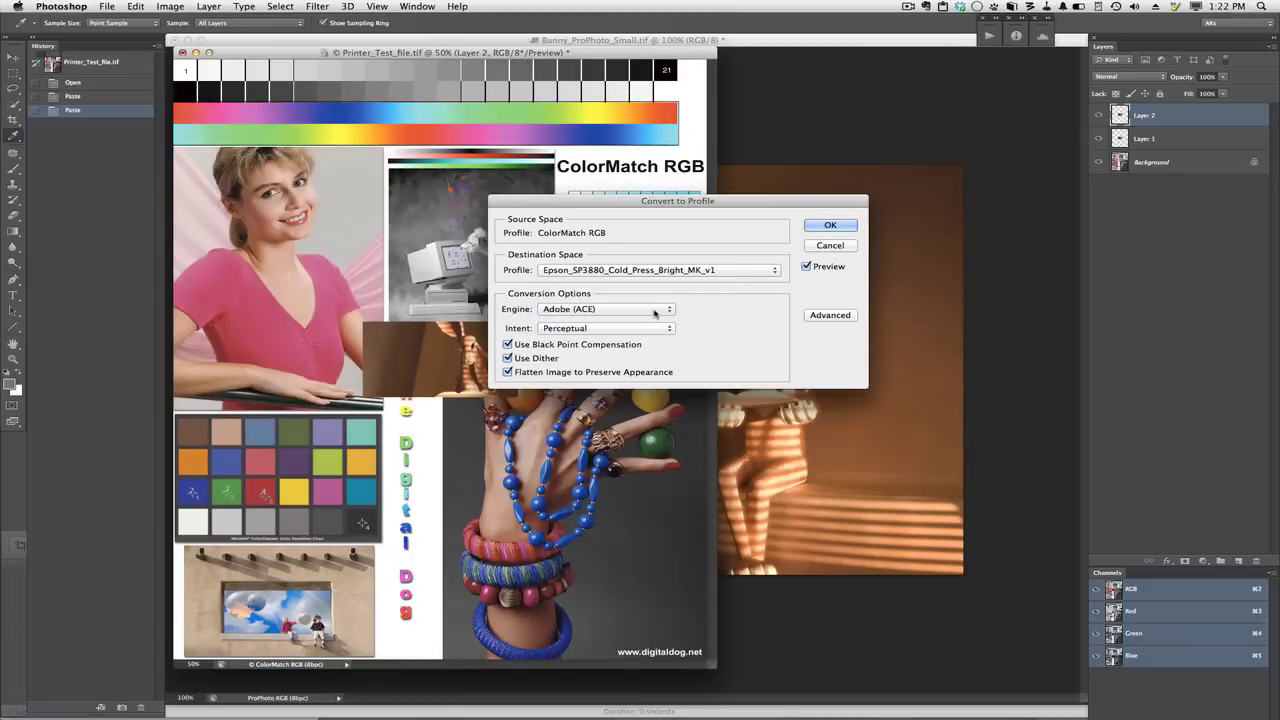
left_click(632, 330)
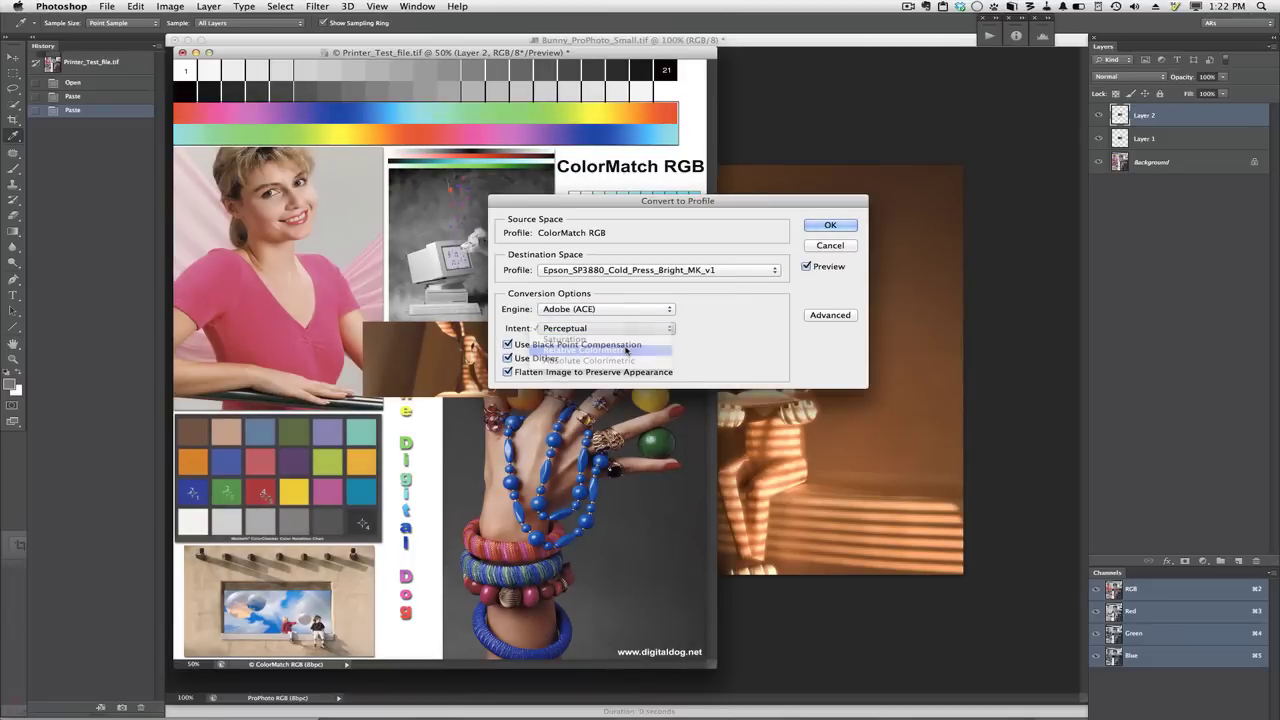
left_click(624, 349)
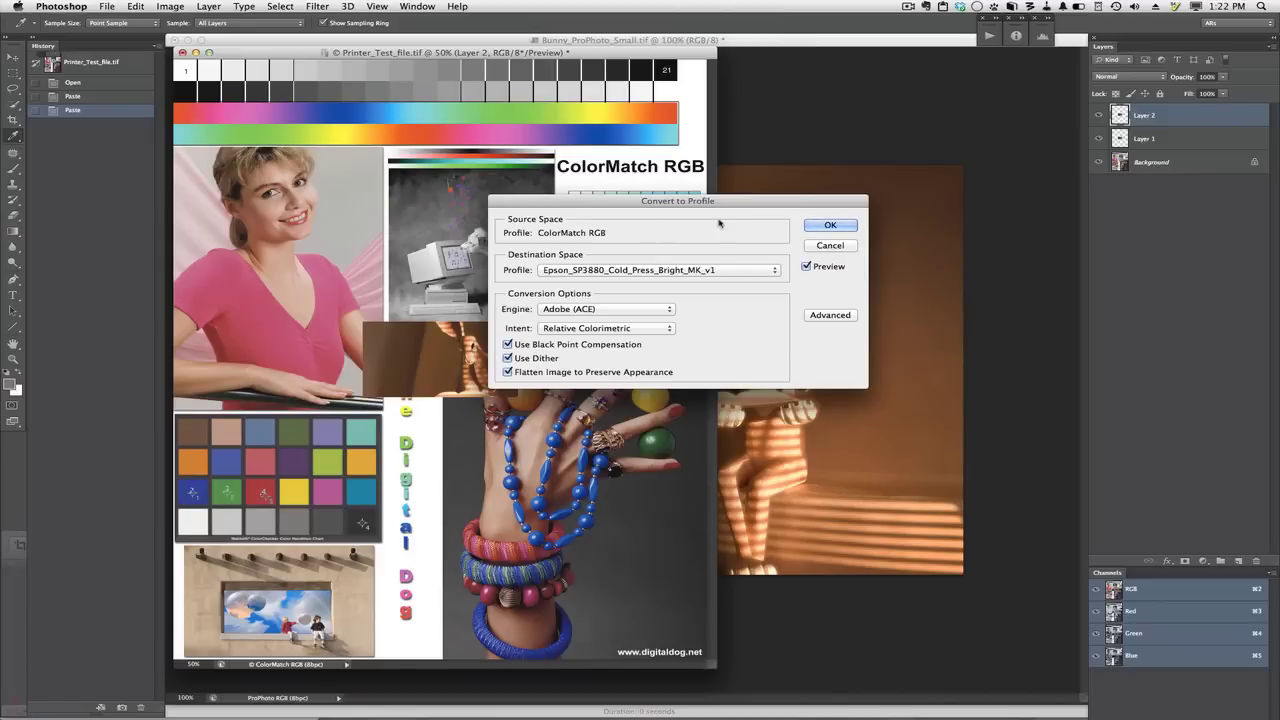
left_click(843, 249)
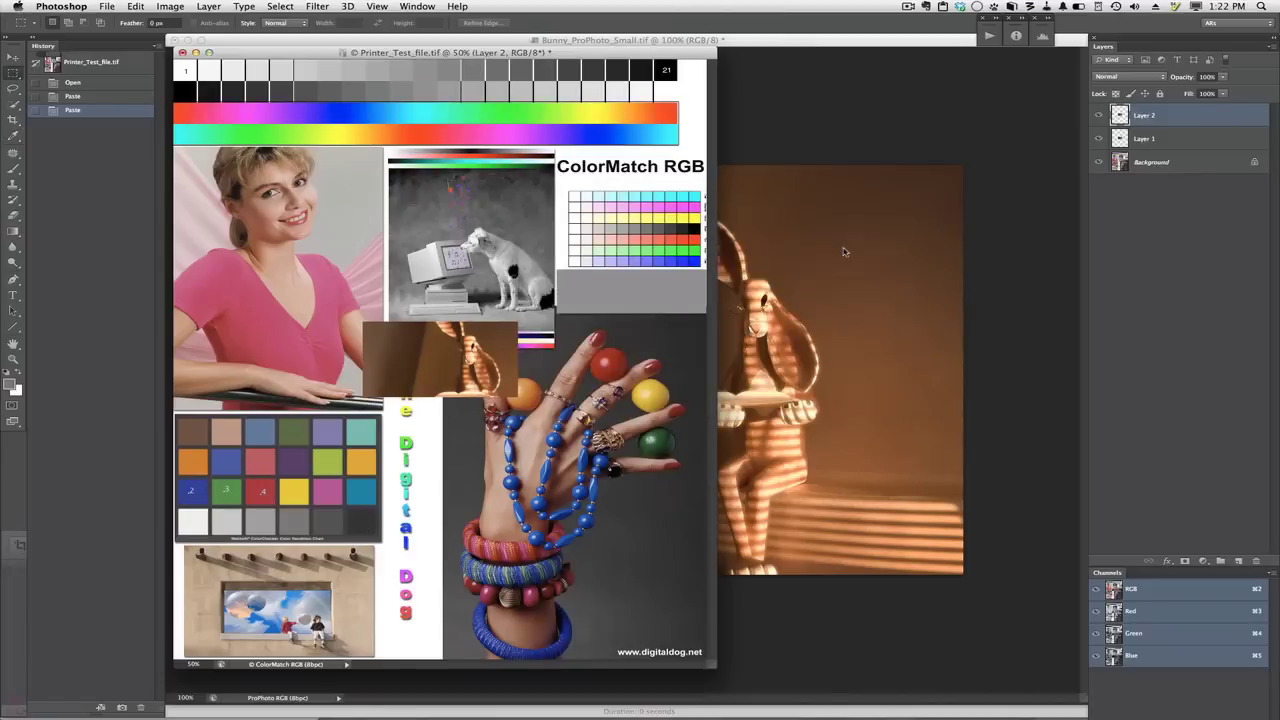
- Review Color Settings, keeping ProPhoto RGB as the RGB working space and Ask When Opening enabled for profile mismatches, and accept the settings
key("super+shift+k")
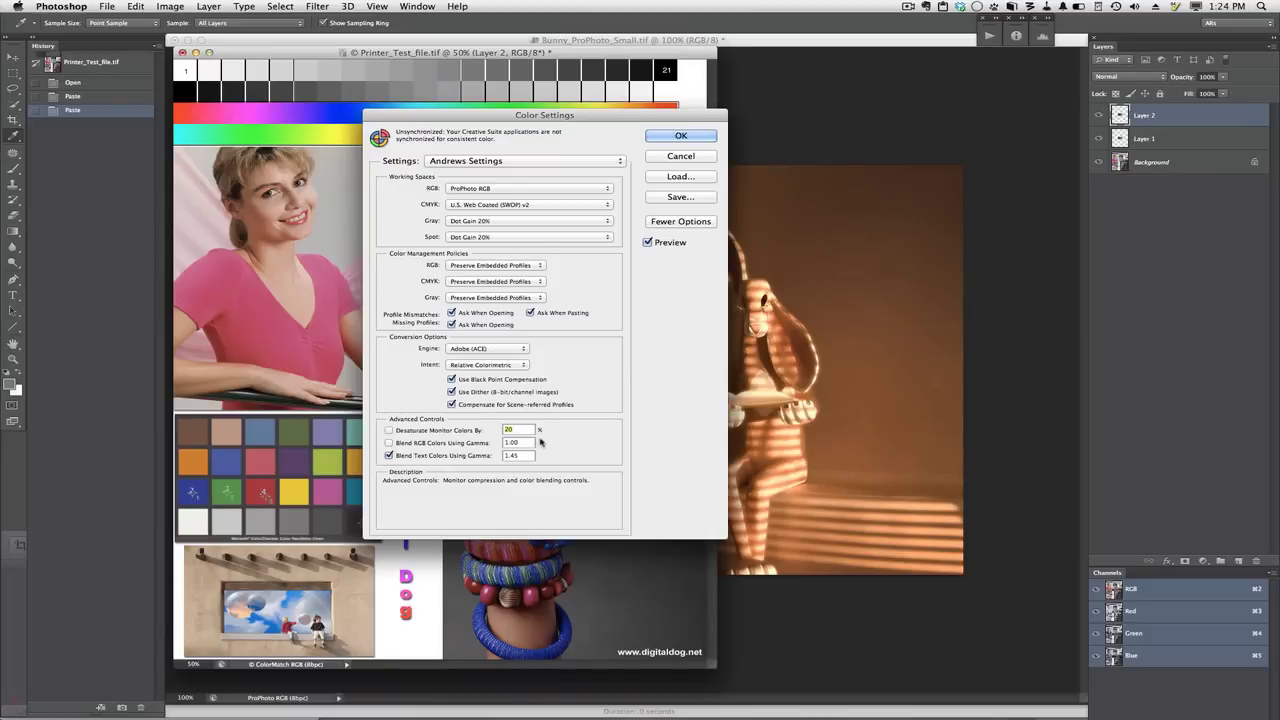
left_click(494, 189)
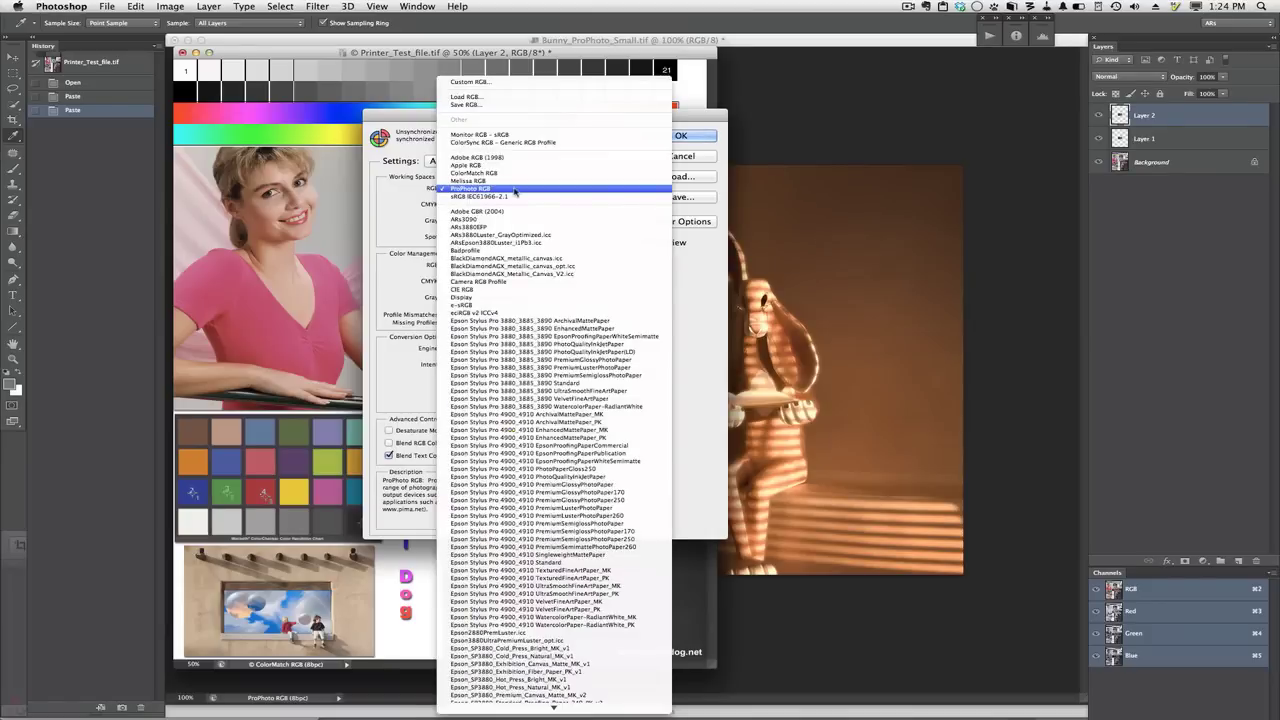
left_click(514, 190)
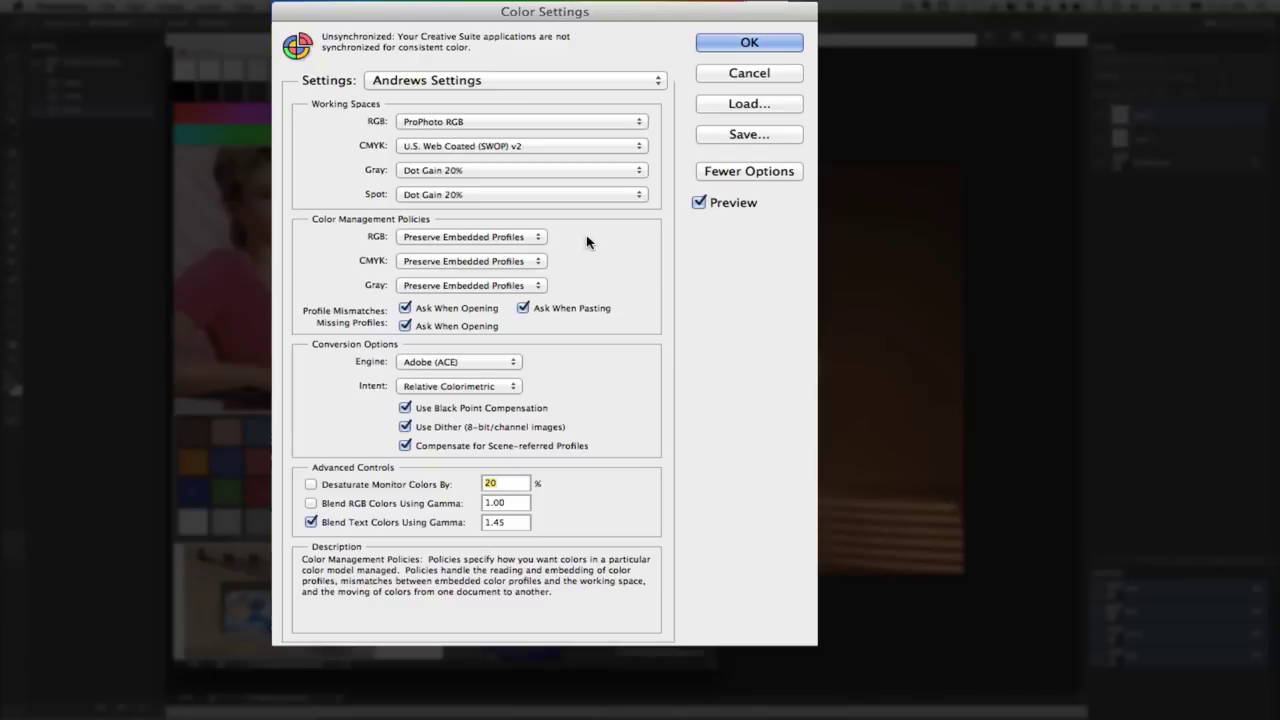
left_click(405, 309)
left_click(405, 309)
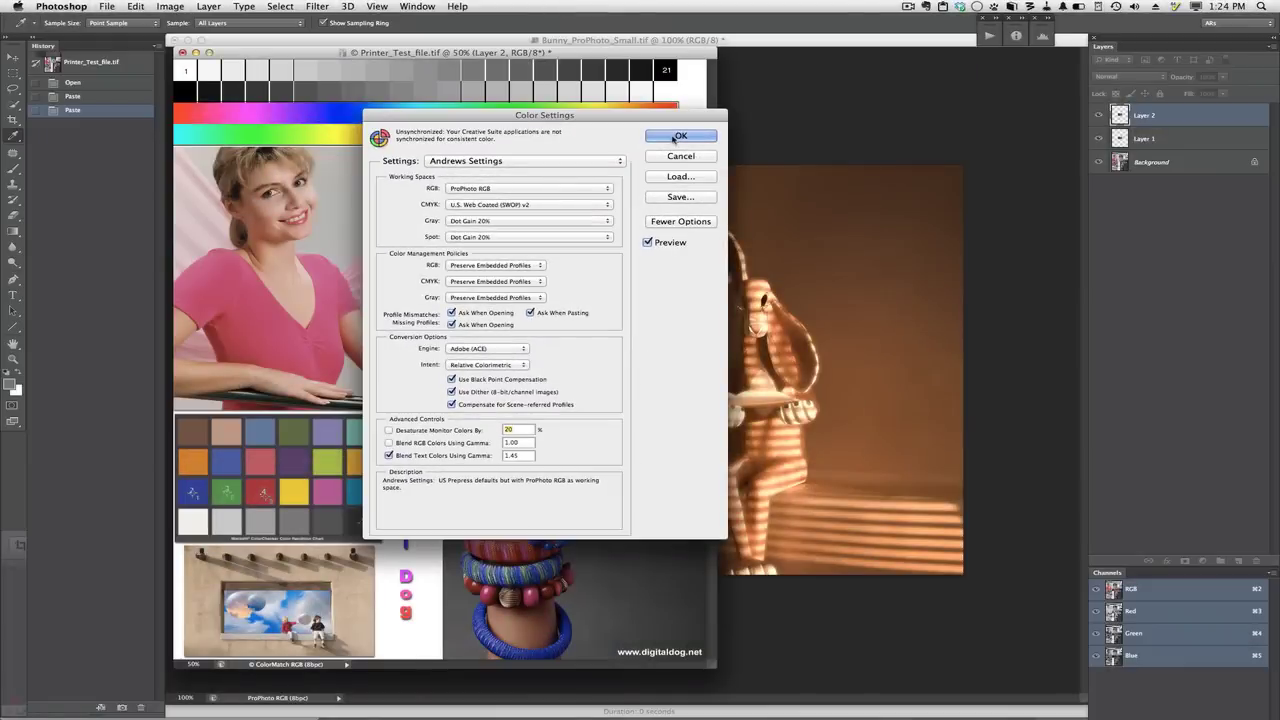
left_click(675, 137)
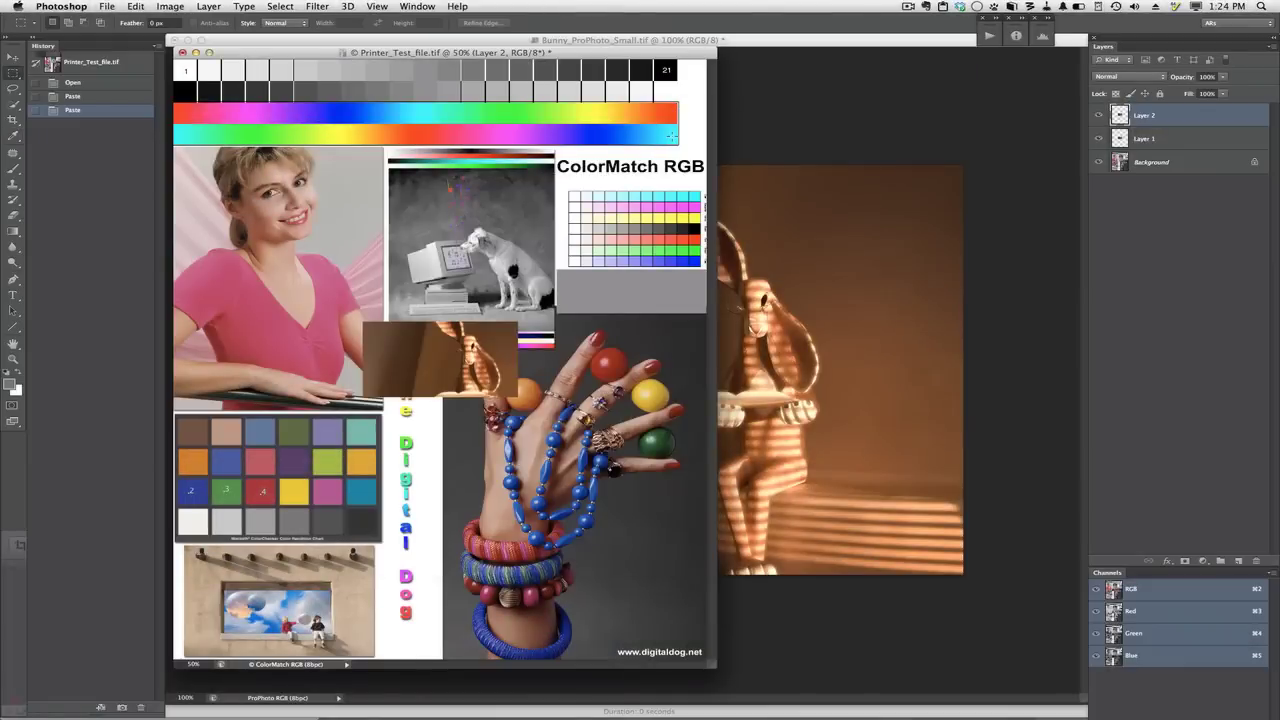